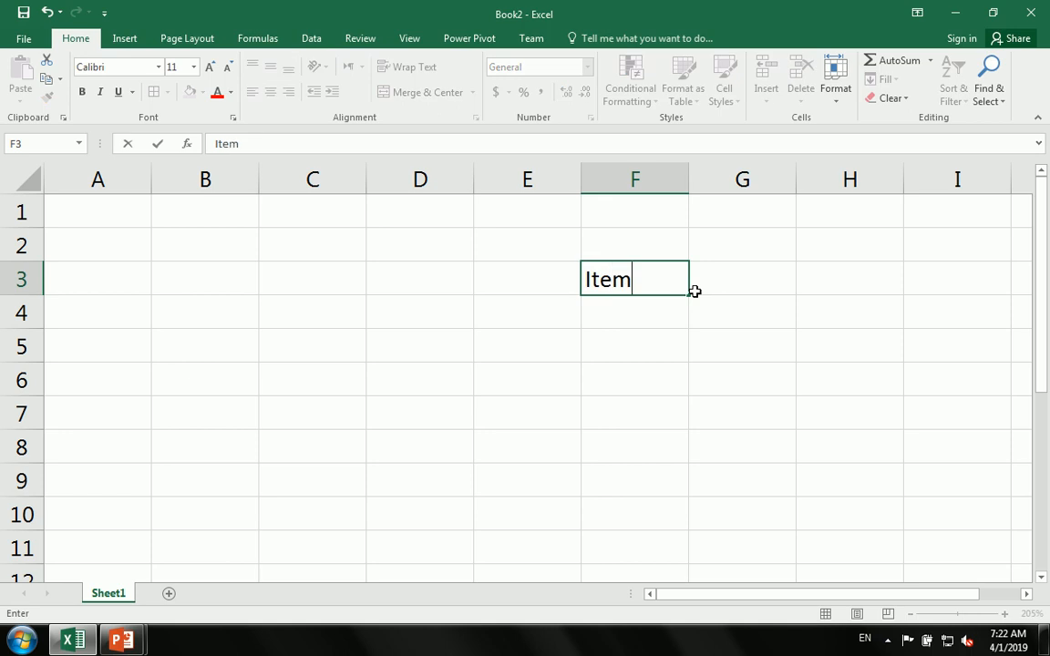
Enter the column headers QTY in G3 and Price in H3, beside Item
text(QTY)
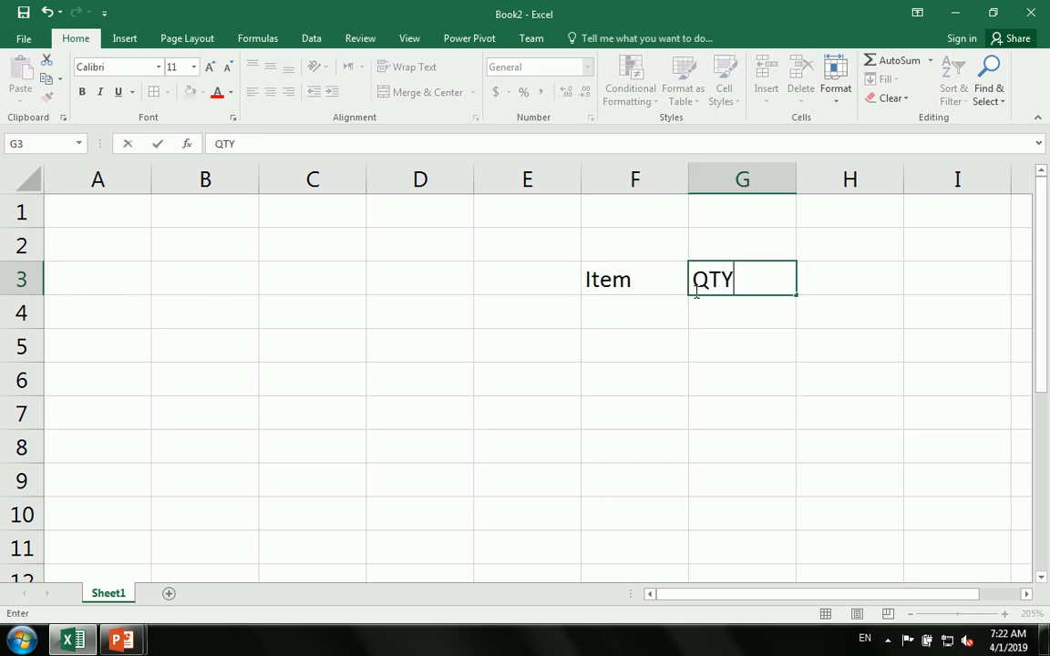
key(BackSpace)
key(BackSpace)
key(Tab)
text(Price)
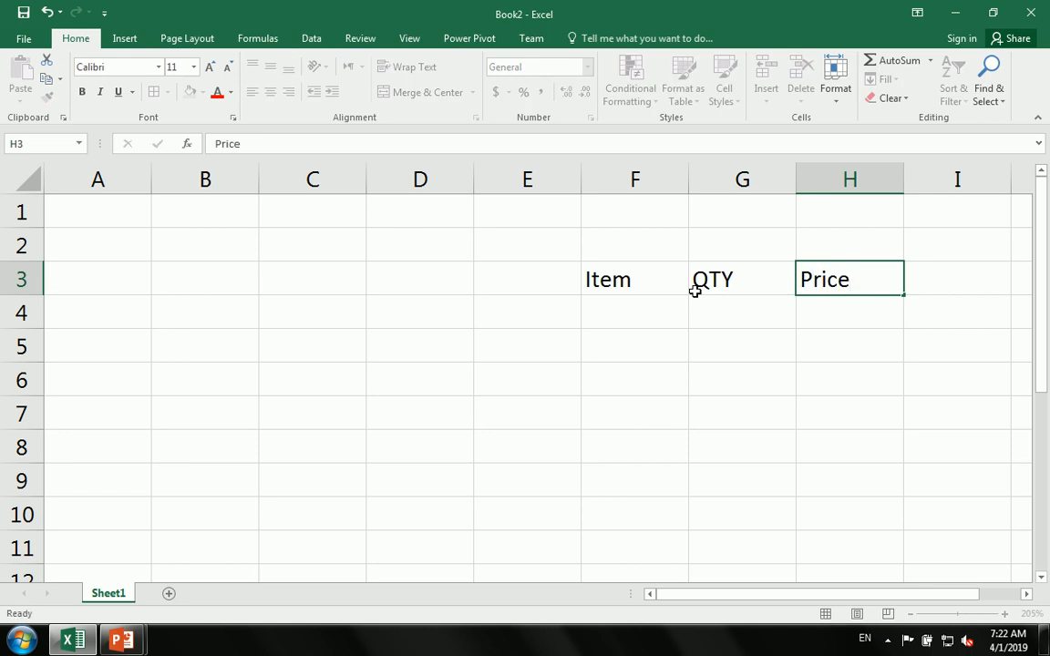
key(Return)
Apply borders to all cells of the item table range F3:H8
key(Up)
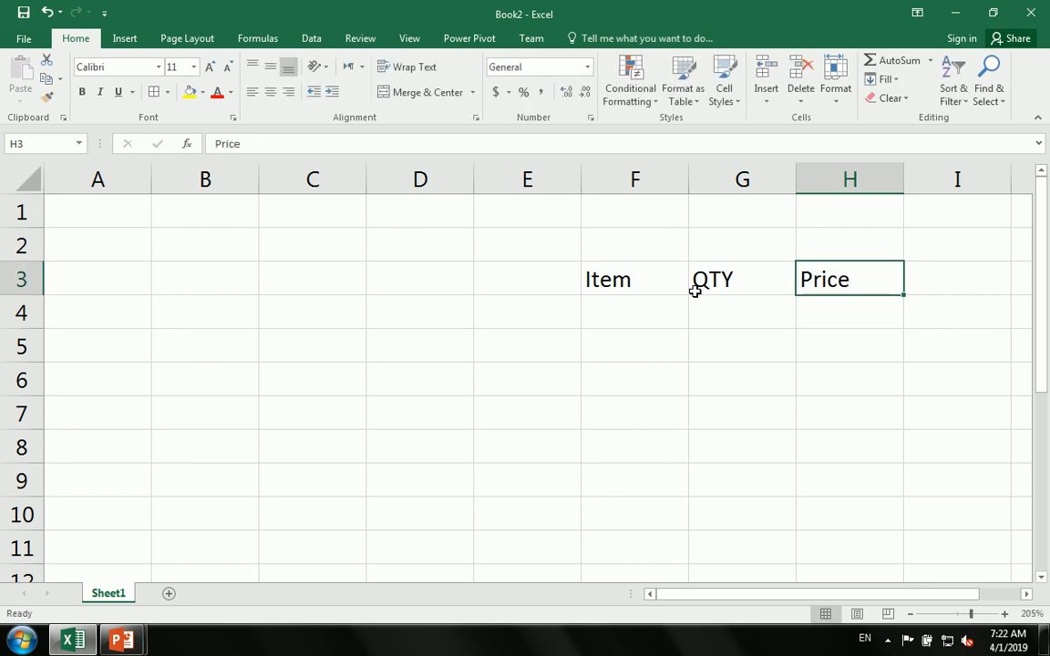
key(shift+Left)
key(shift+Left)
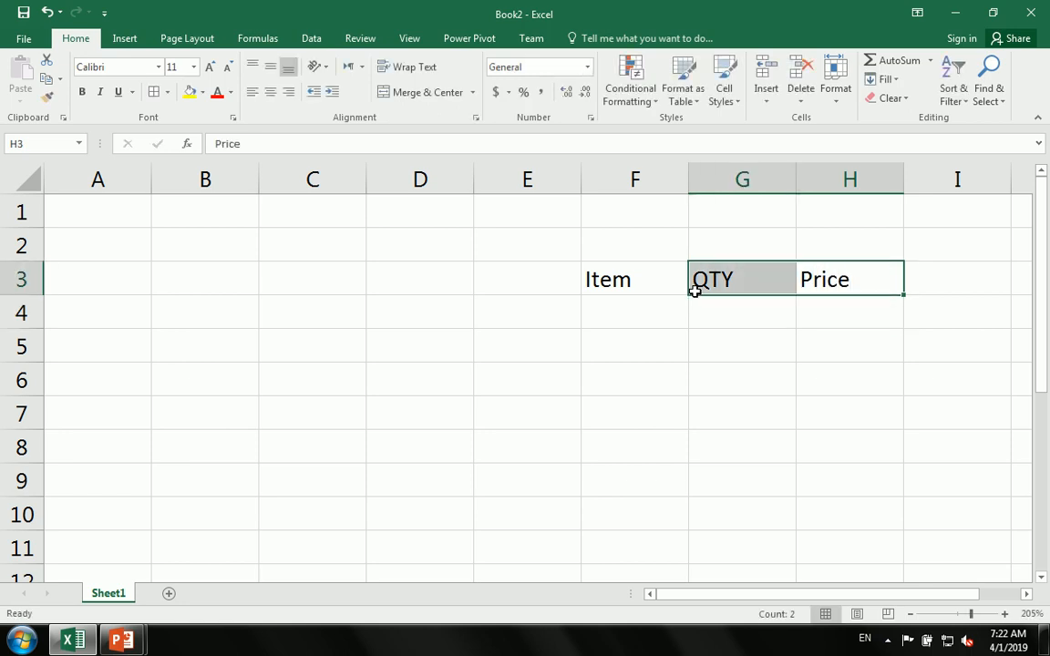
key(shift+Down)
key(shift+Down)
key(shift+Down)
key(shift+Down)
key(shift+Down)
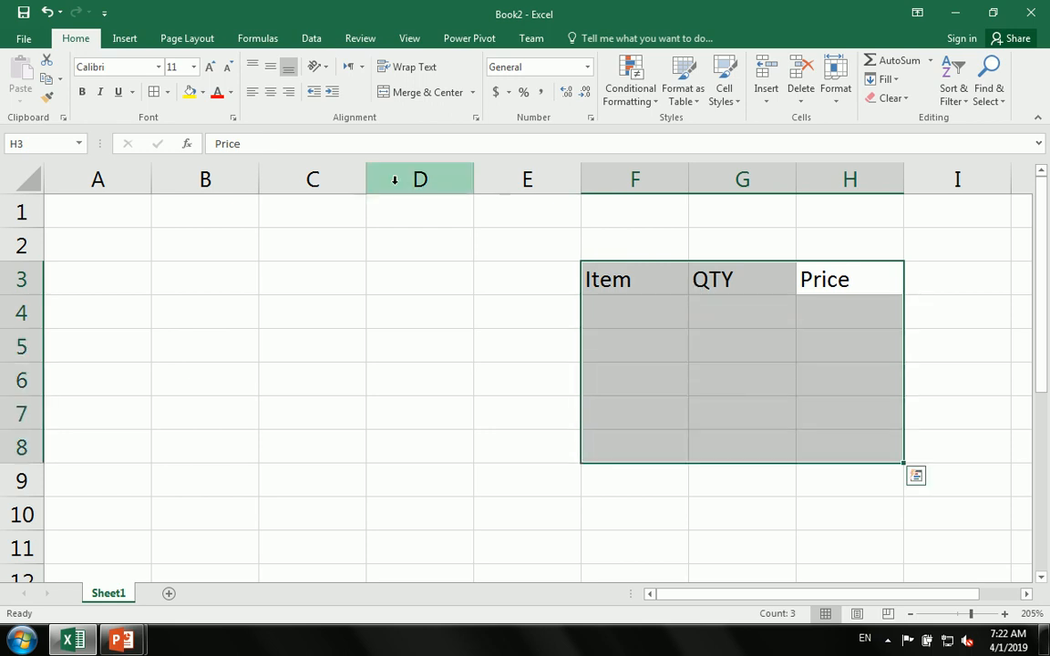
click(154, 92)
Fill the Item column F4:F8 with Computer, USB, LCD, LED and CPU
click(680, 323)
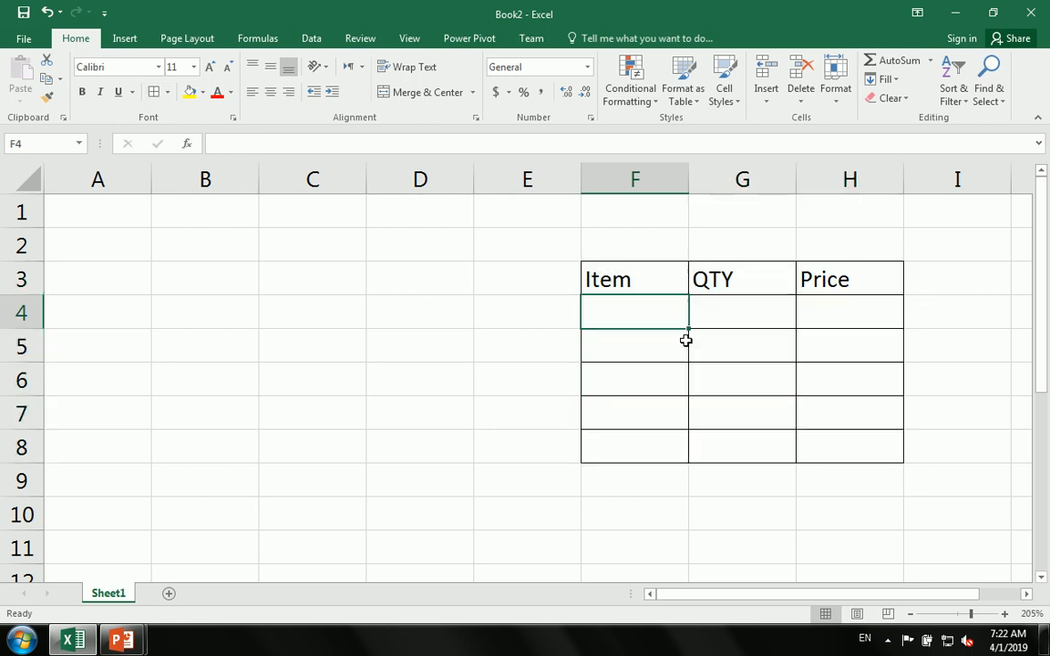
text(Computer)
key(Return)
text(USB)
key(Return)
text(LCD)
key(Return)
text(LED)
key(Return)
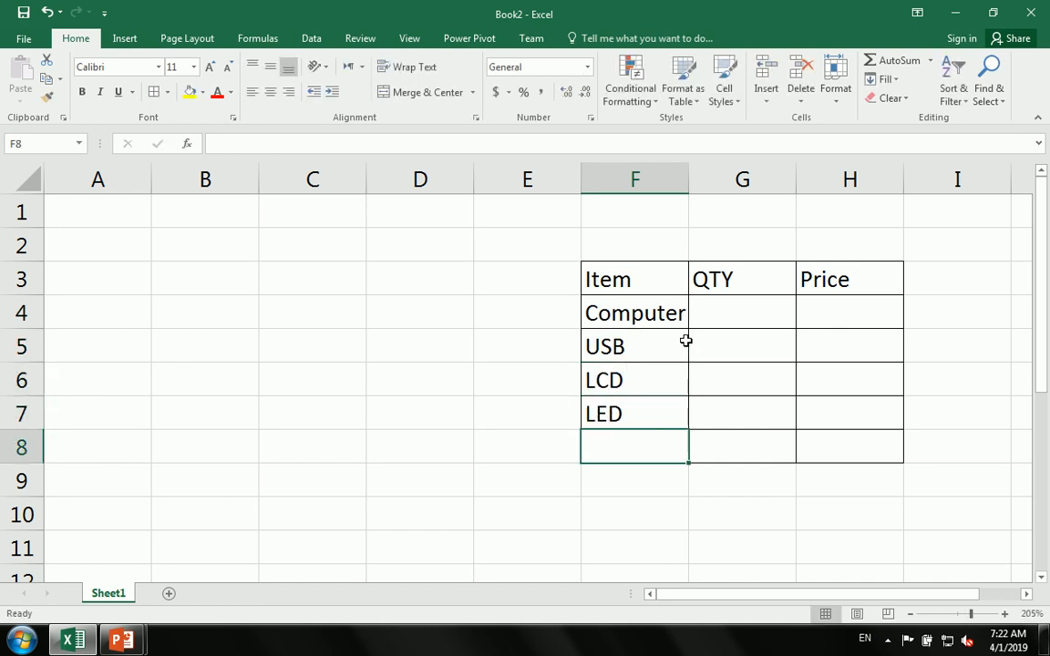
text(CPU)
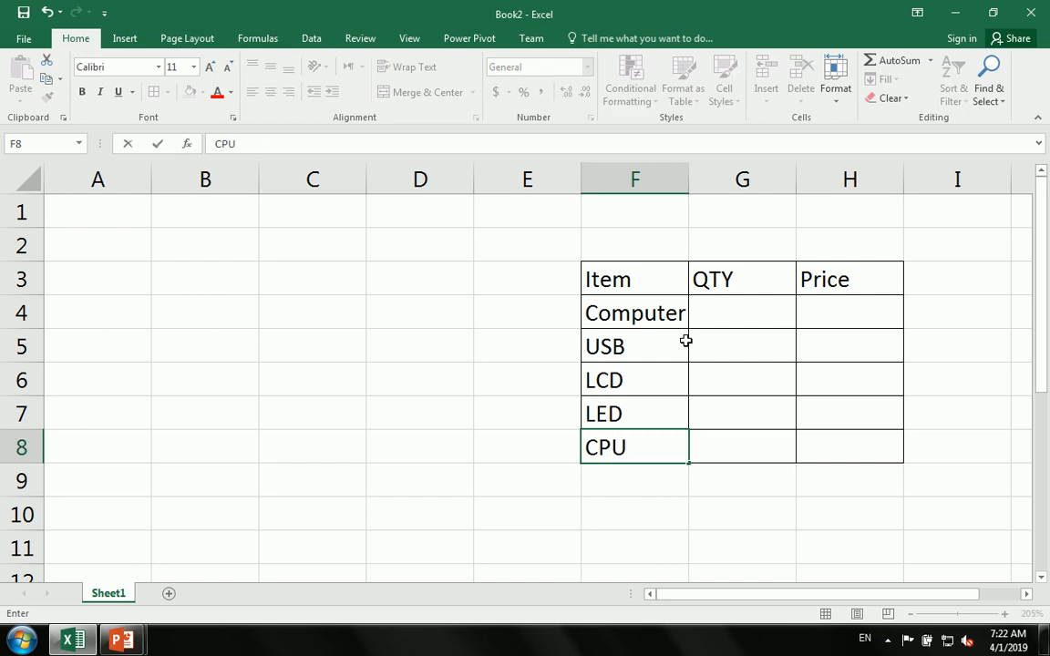
key(Return)
Fill the QTY column G4:G8 with 50, 60, 30, 10 and 20
key(Right)
key(Up)
key(Up)
key(Up)
key(Up)
key(Up)
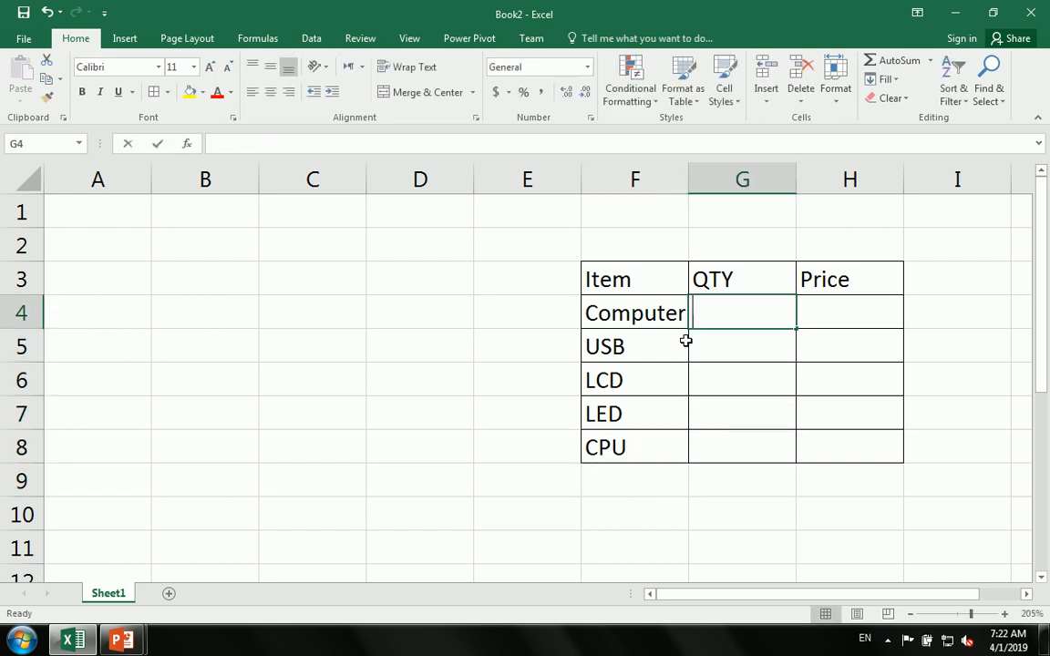
text(50)
key(Return)
text(60)
key(Return)
text(30)
key(Return)
text(10)
key(Return)
text(20)
key(Return)
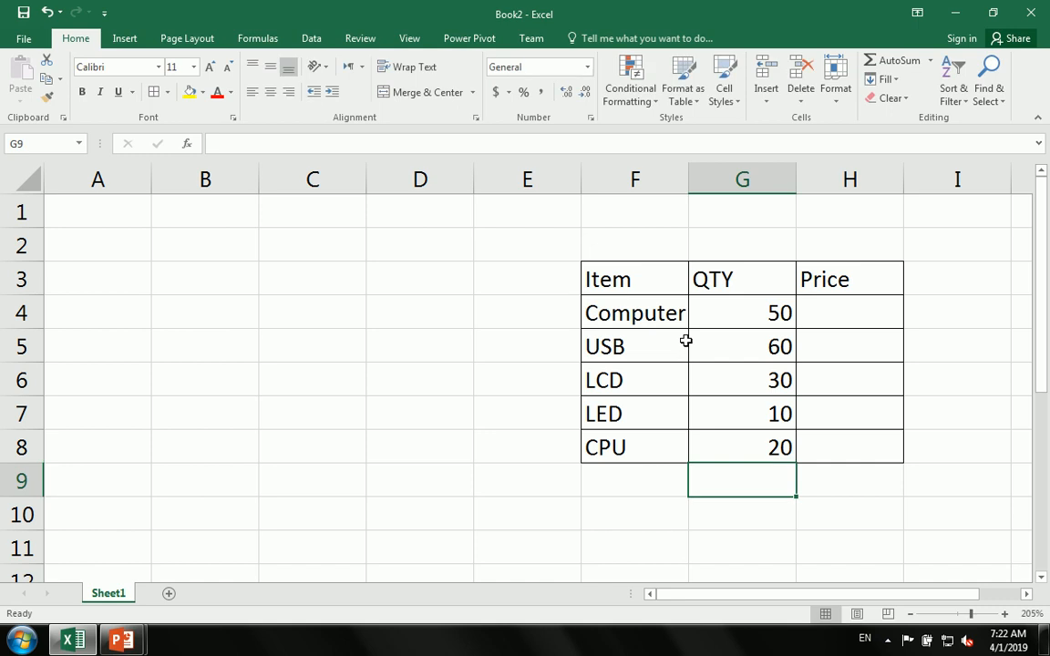
drag(627, 284, 824, 422)
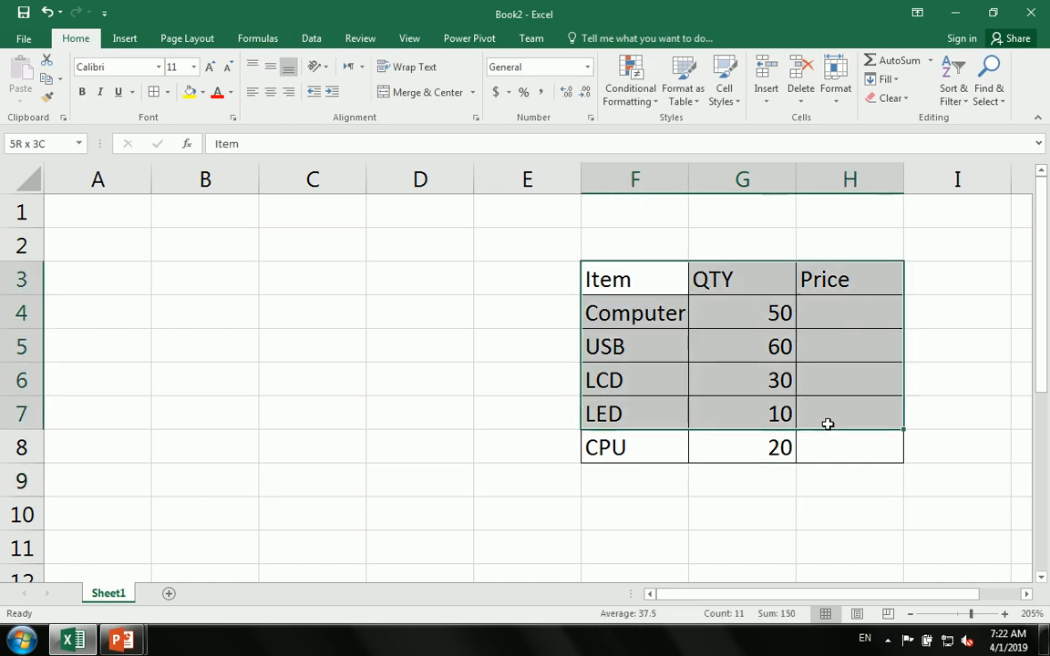
click(729, 277)
right_click(734, 189)
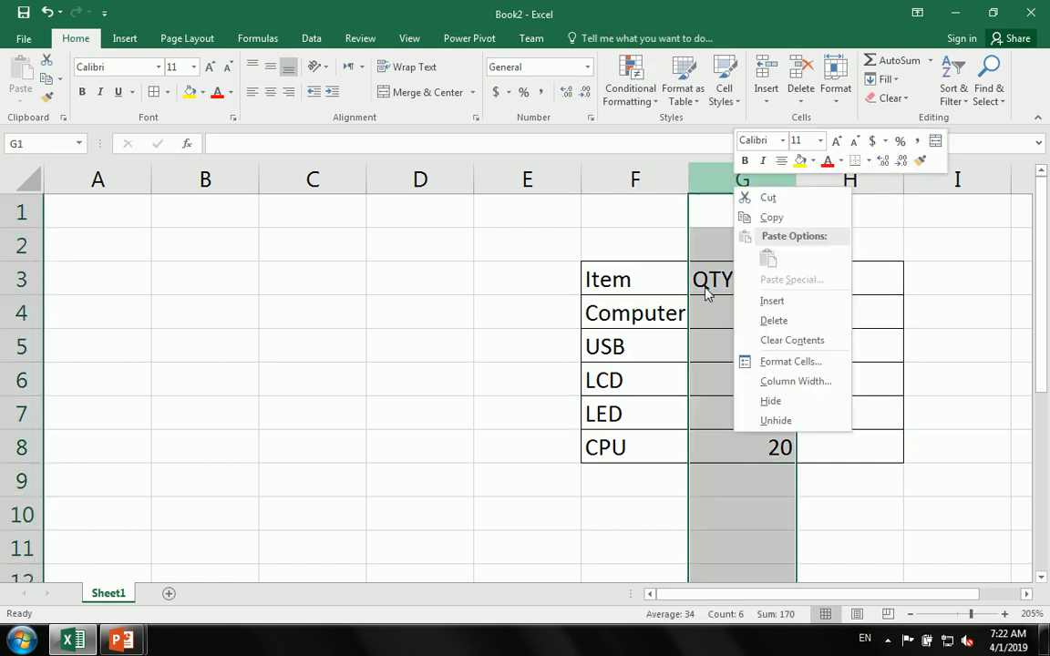
key(Escape)
Centre the contents of F3:H8 horizontally and vertically, and slightly widen column F
drag(708, 300, 738, 450)
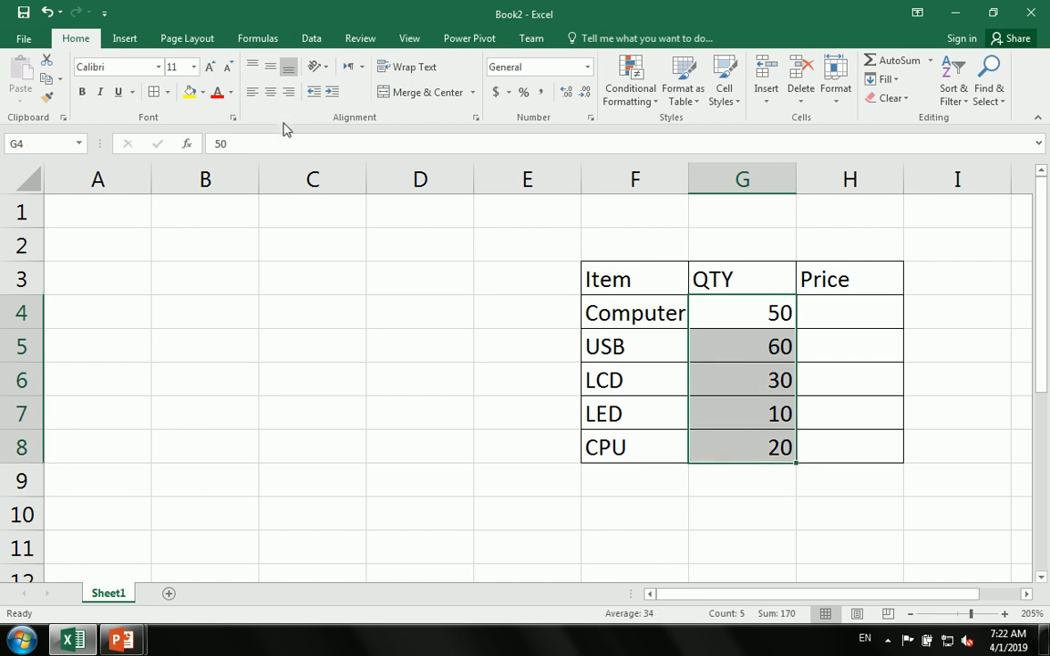
click(270, 92)
drag(604, 279, 857, 437)
click(269, 92)
click(834, 320)
drag(690, 178, 702, 179)
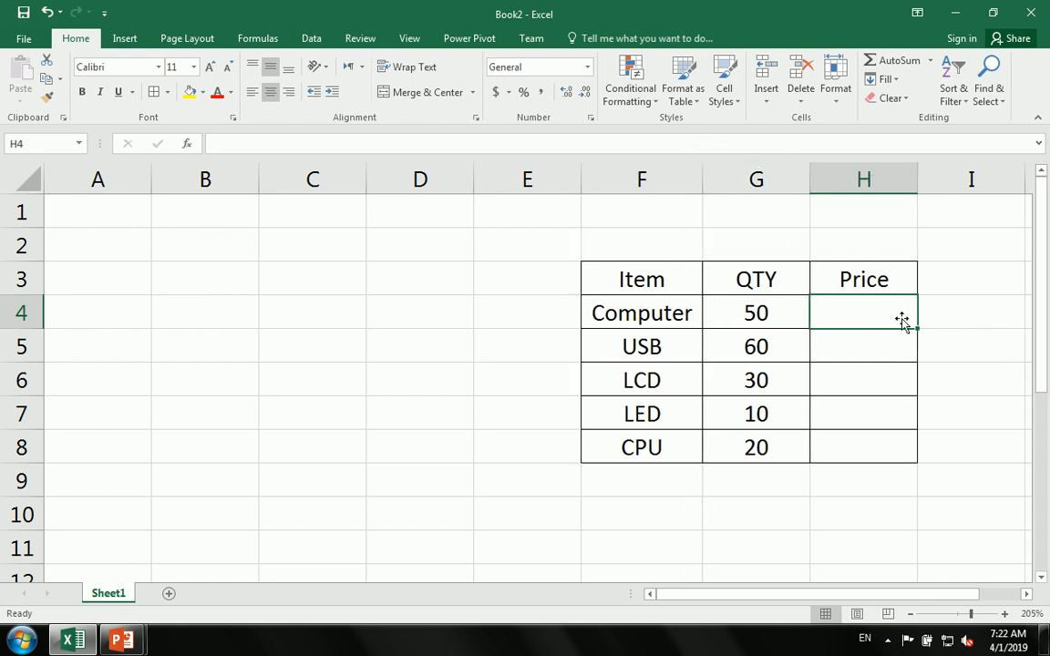
Fill the Price column H4:H8 with 5000, 800, 2300, 3430 and 3000
text(5000)
key(Return)
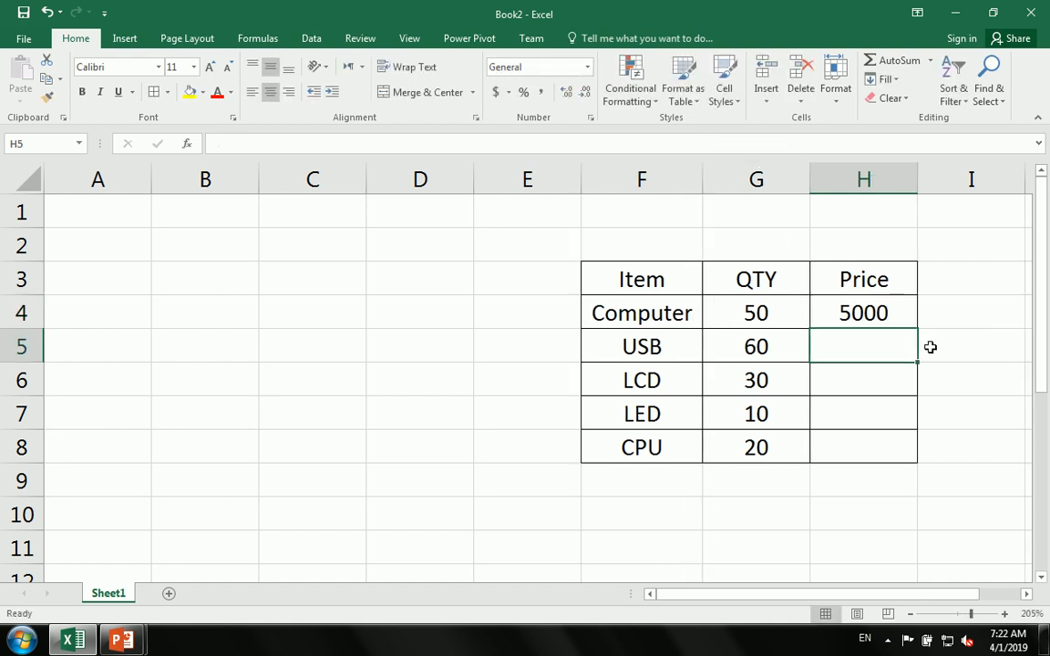
text(800)
key(Return)
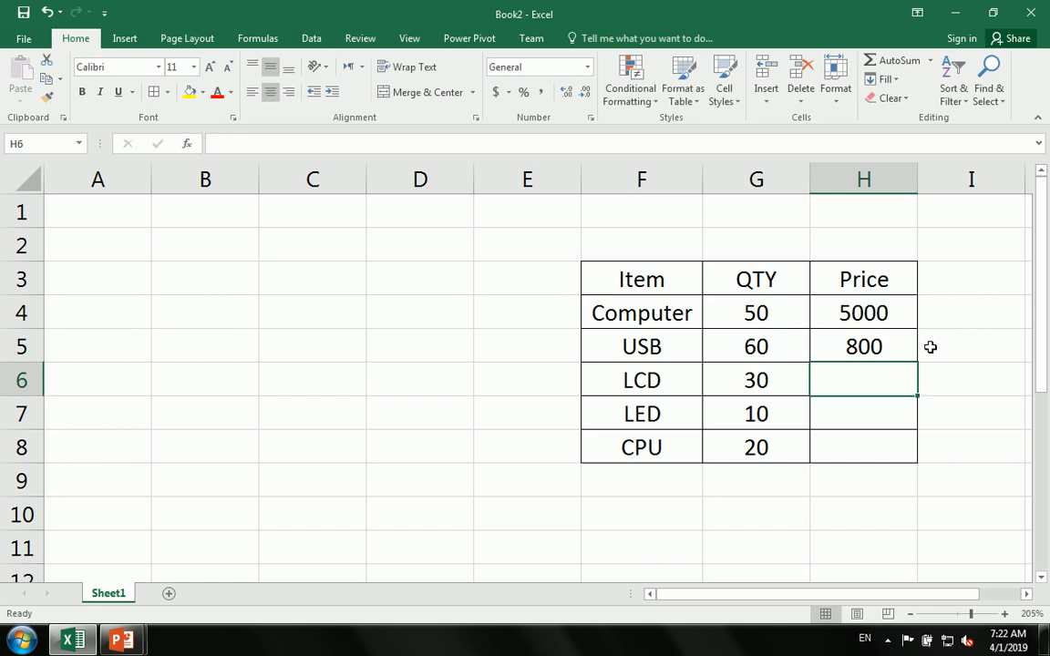
text(2300)
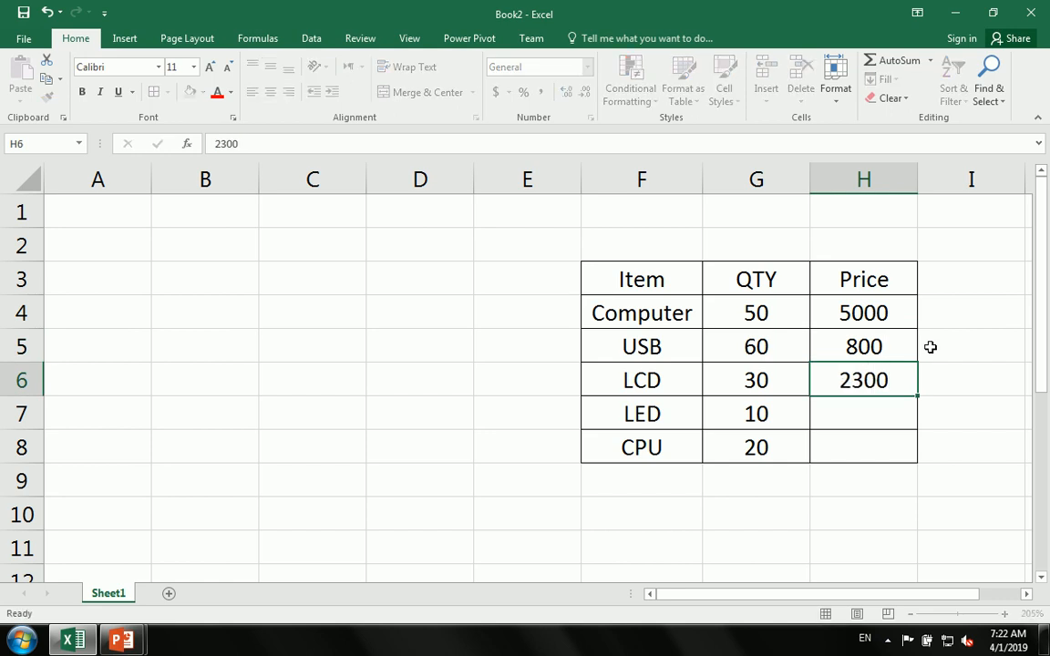
key(Return)
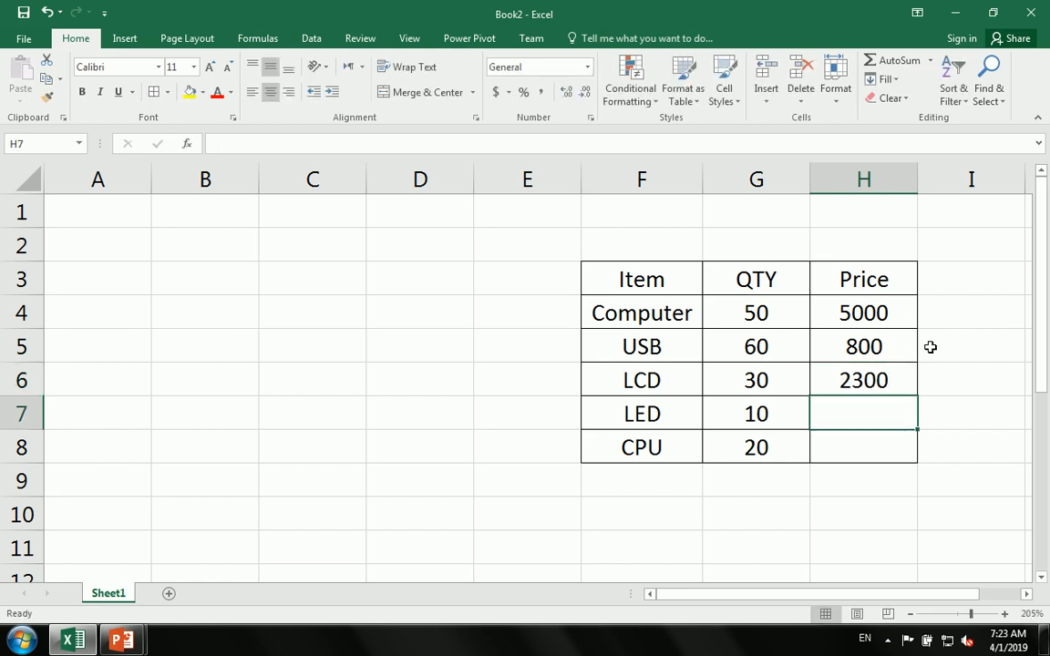
text(3430)
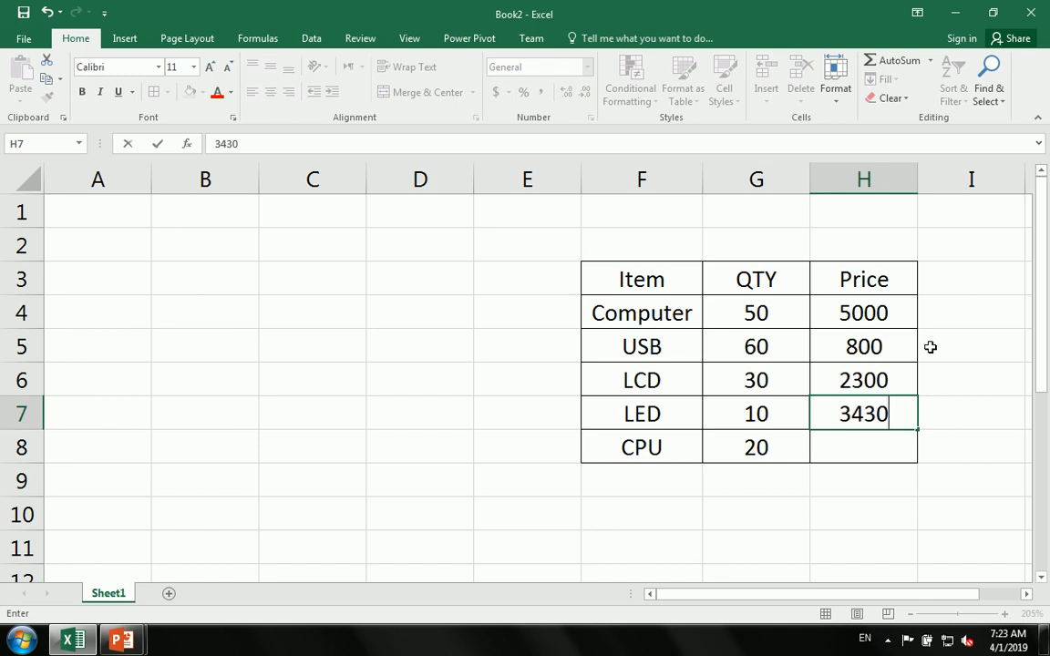
key(Return)
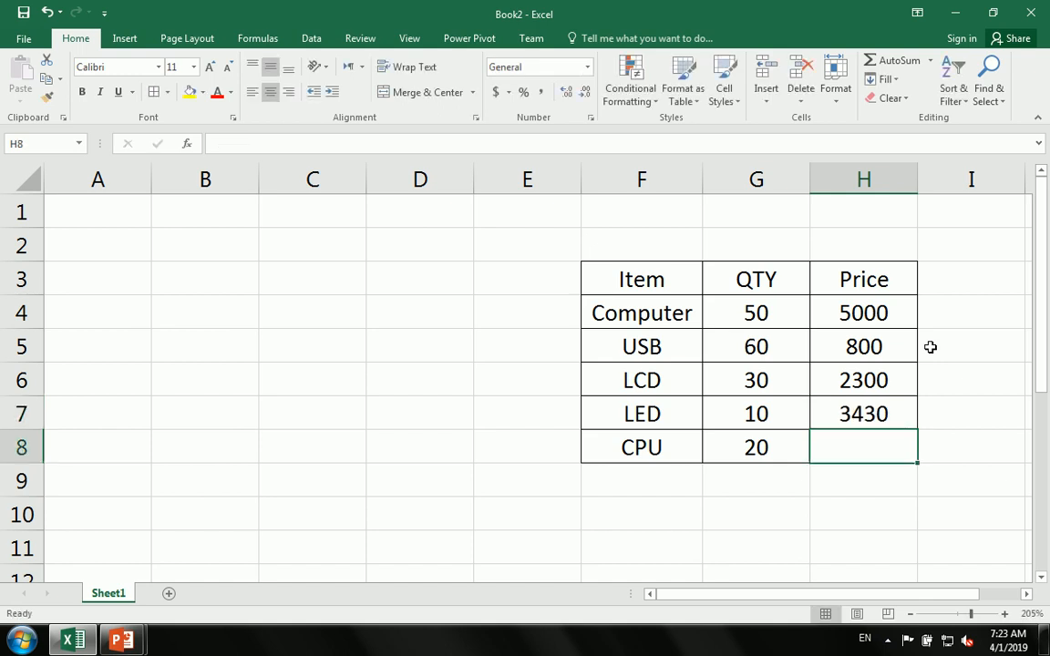
text(3000)
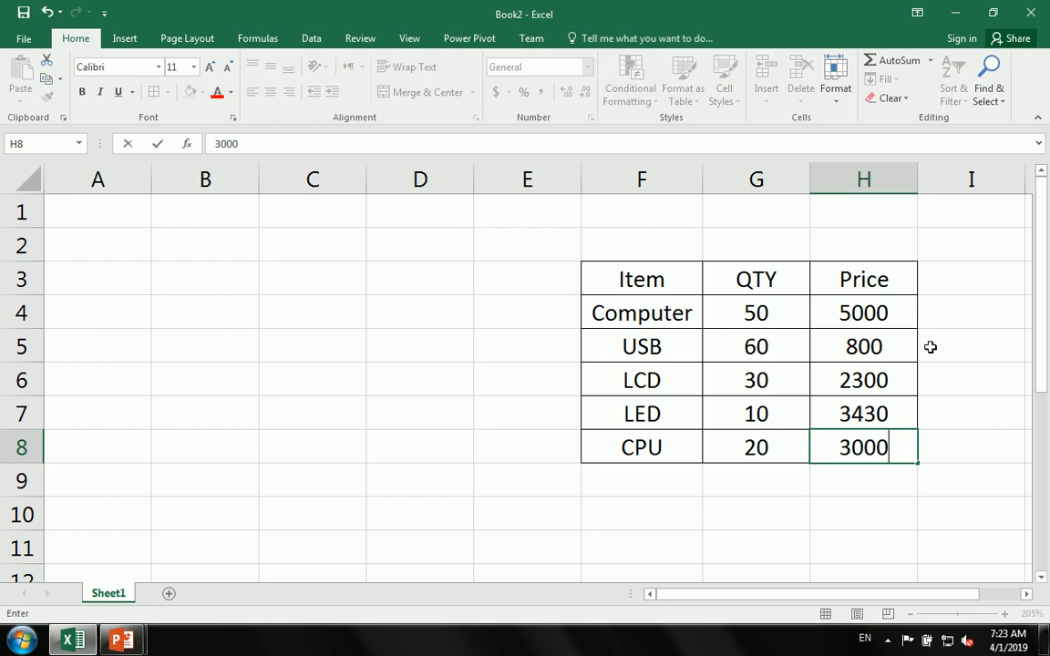
key(Return)
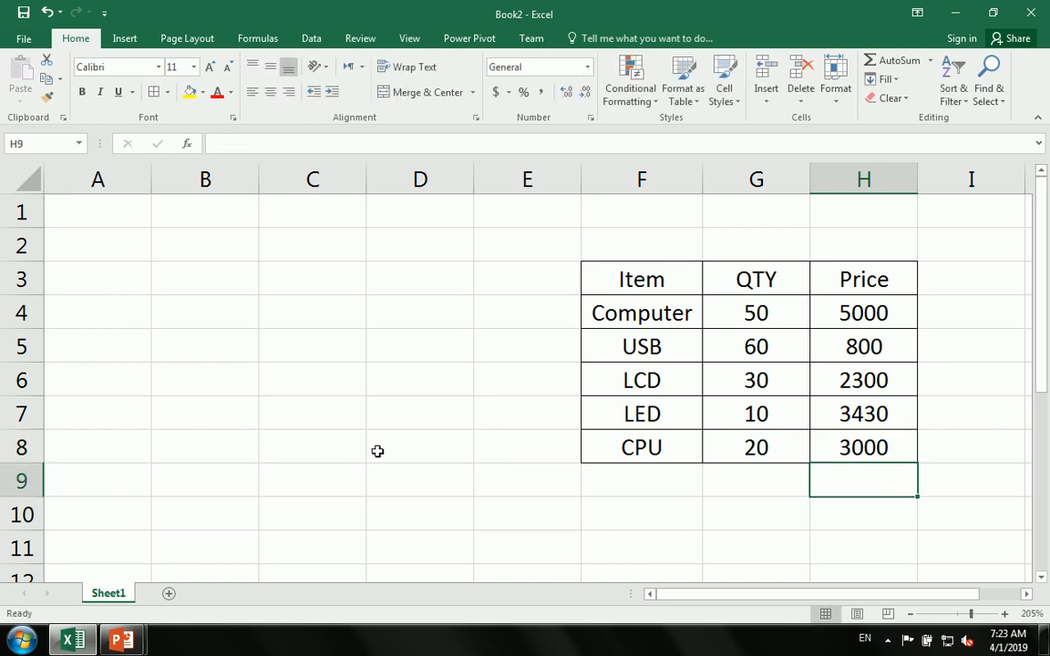
right_click(378, 185)
click(173, 173)
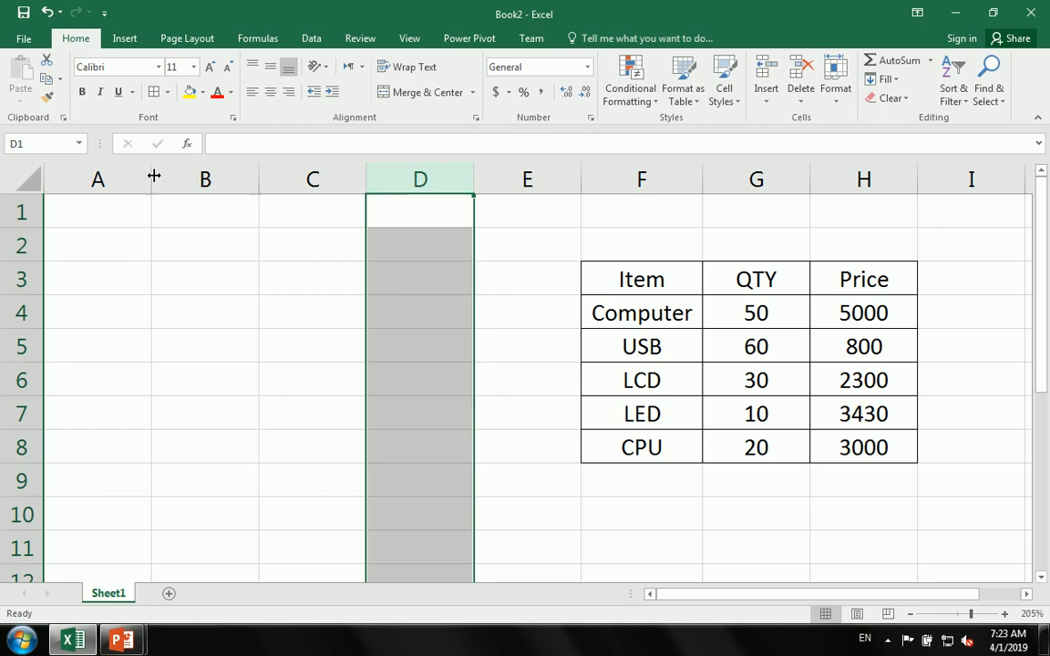
drag(135, 175, 307, 202)
click(296, 282)
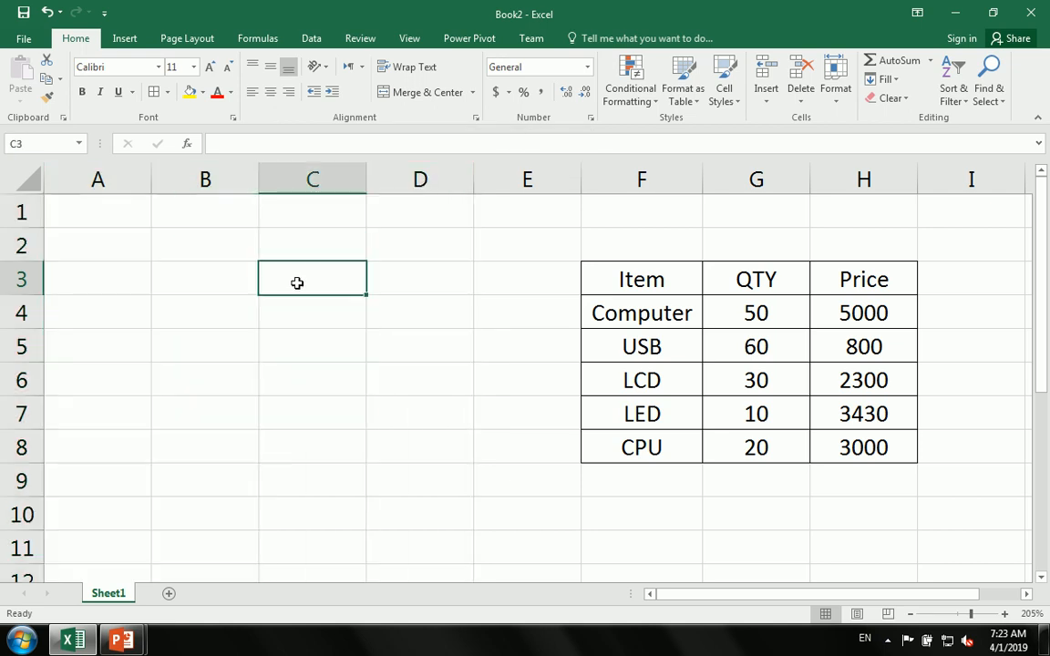
Enter the headers Item, QTY, Unitprice and Total in A2:D2 for a second table
click(109, 244)
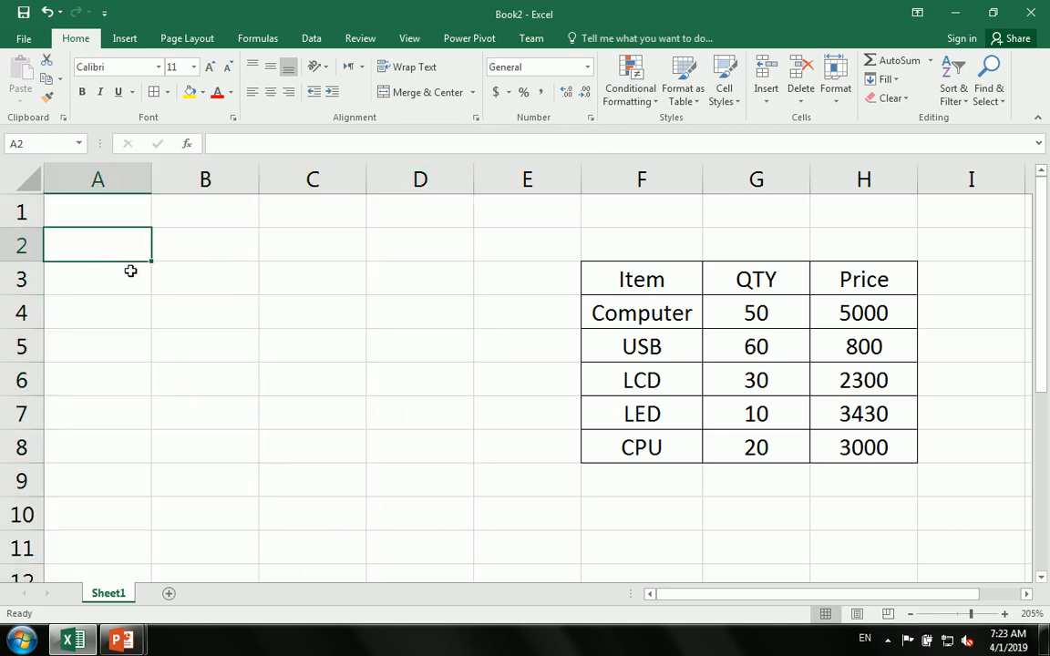
text(ITem)
key(BackSpace)
key(BackSpace)
key(BackSpace)
text(tem)
key(Tab)
text(QTY)
key(Tab)
text(Unitprice)
key(Tab)
text(T)
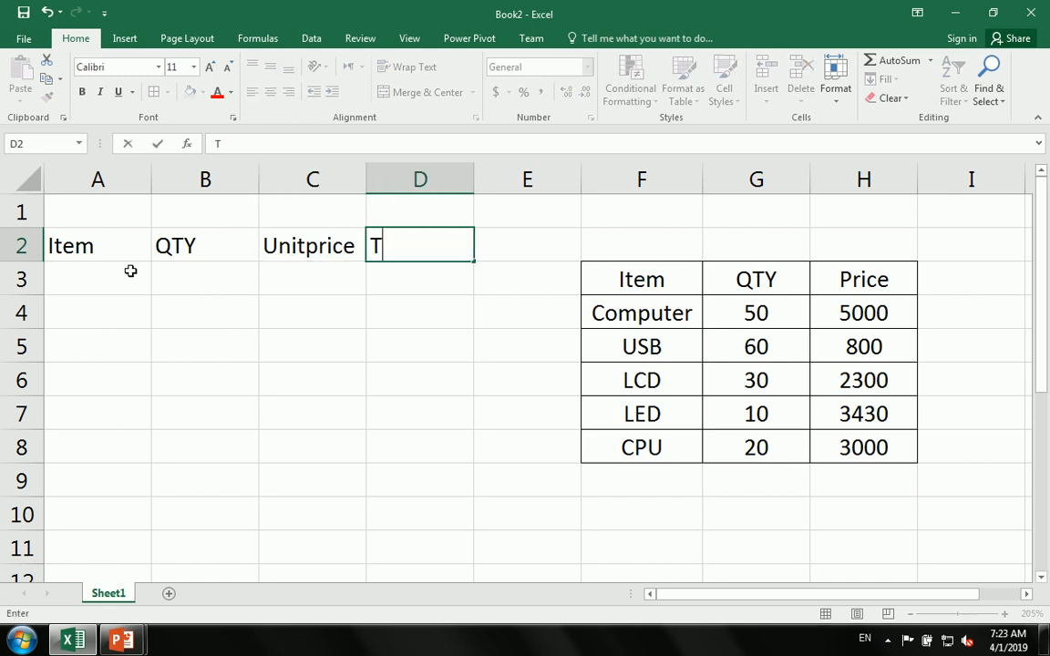
text(otal)
key(Return)
Apply borders to all cells of the second table range A2:D8
key(Up)
key(shift+Left)
key(shift+Left)
key(shift+Left)
key(shift+Down)
key(shift+Down)
key(shift+Down)
key(shift+Down)
key(shift+Down)
key(shift+Down)
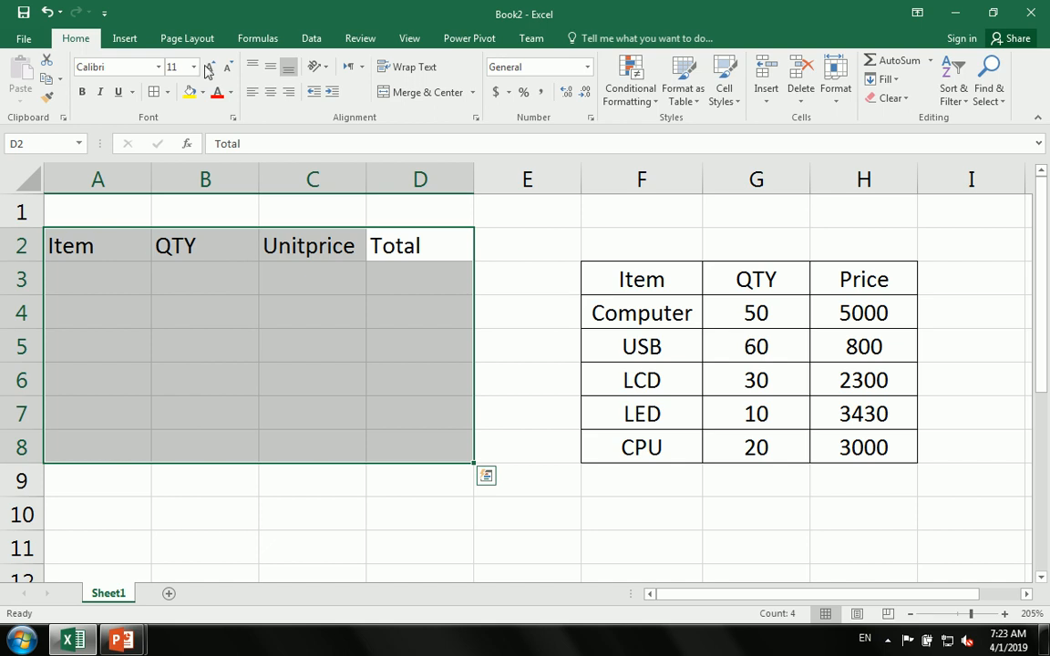
click(154, 91)
Make the headers in A2:D2 bold and centre the cells A2:D8 horizontally and vertically
click(107, 244)
drag(107, 245, 412, 243)
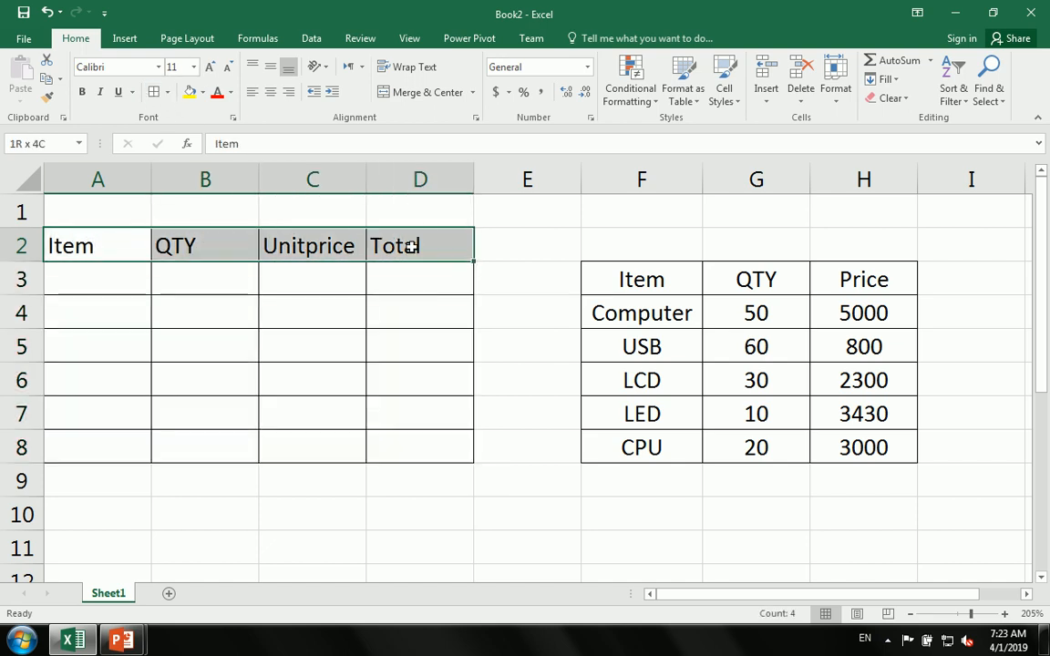
click(82, 92)
drag(105, 244, 415, 447)
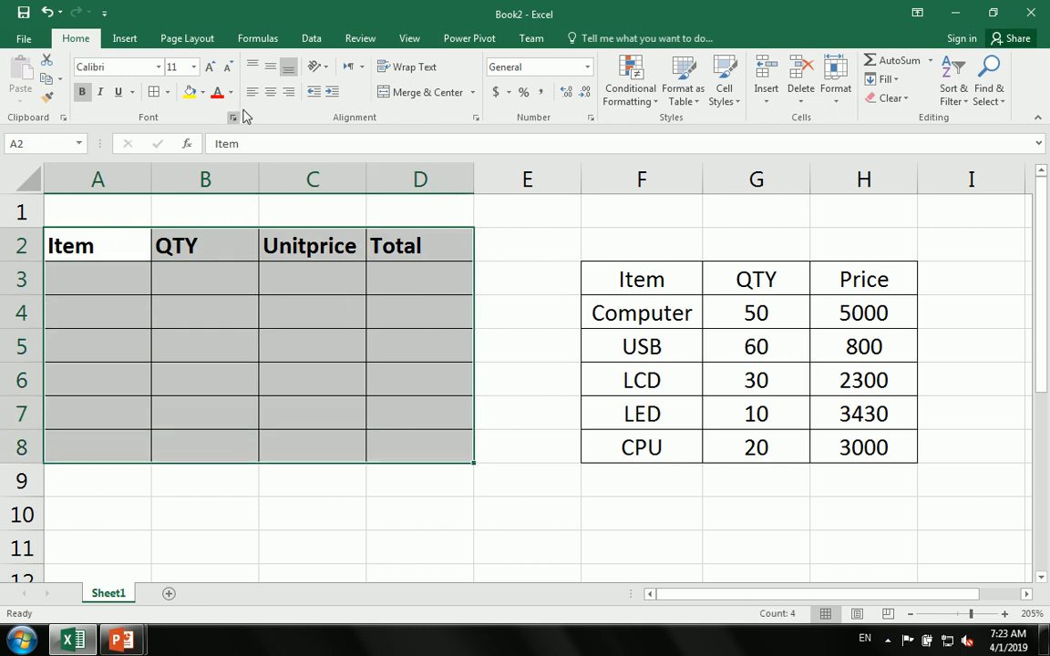
click(270, 91)
click(270, 66)
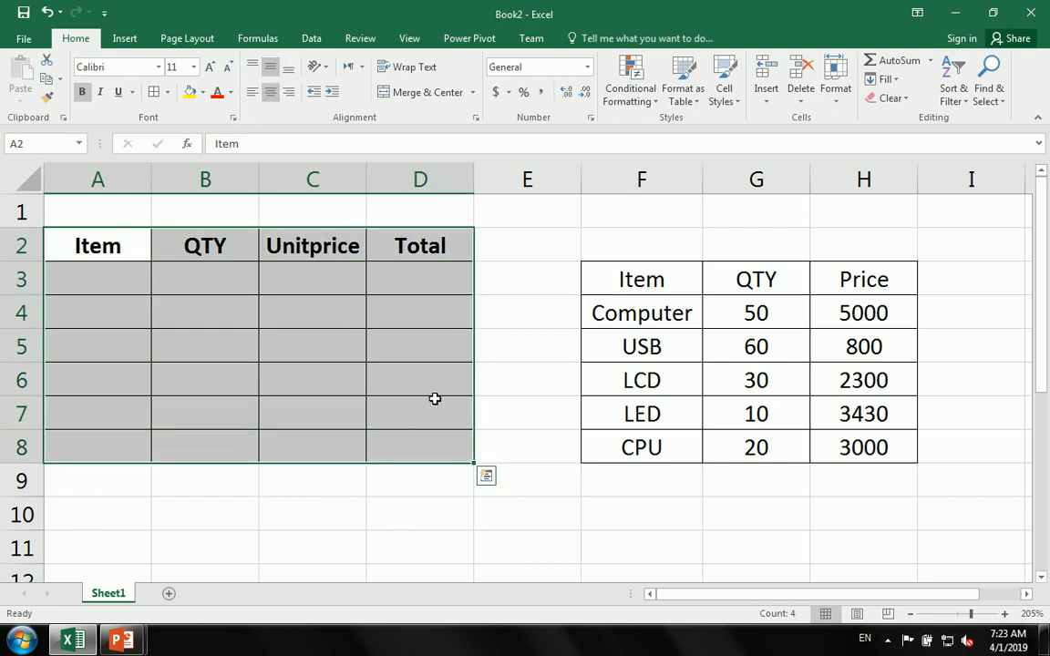
Add list data validation to the Item cells A3:A8 using the item names in F4:F8 as the source
drag(609, 309, 616, 452)
mouse_move(112, 278)
mouse_down()
mouse_move(110, 431)
mouse_move(110, 291)
mouse_move(122, 288)
mouse_up()
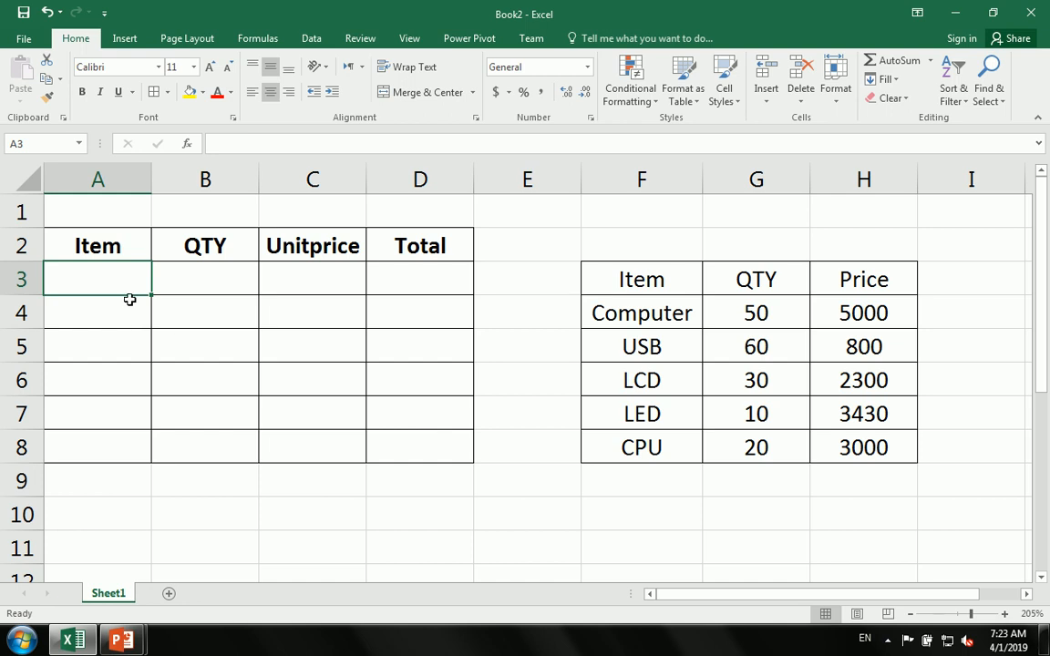
drag(122, 291, 119, 445)
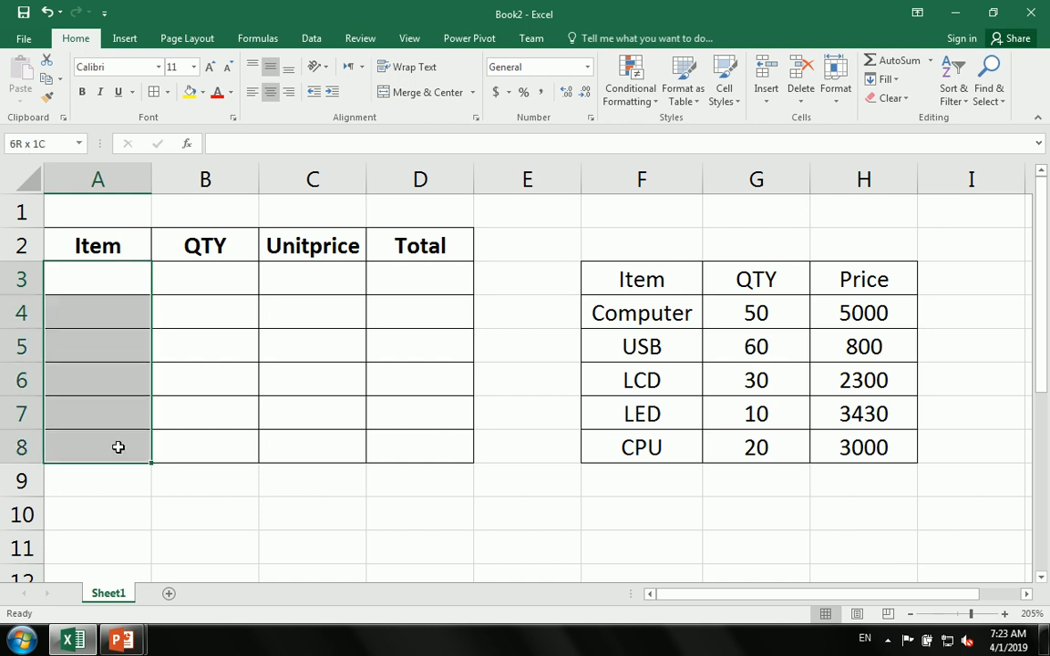
click(311, 38)
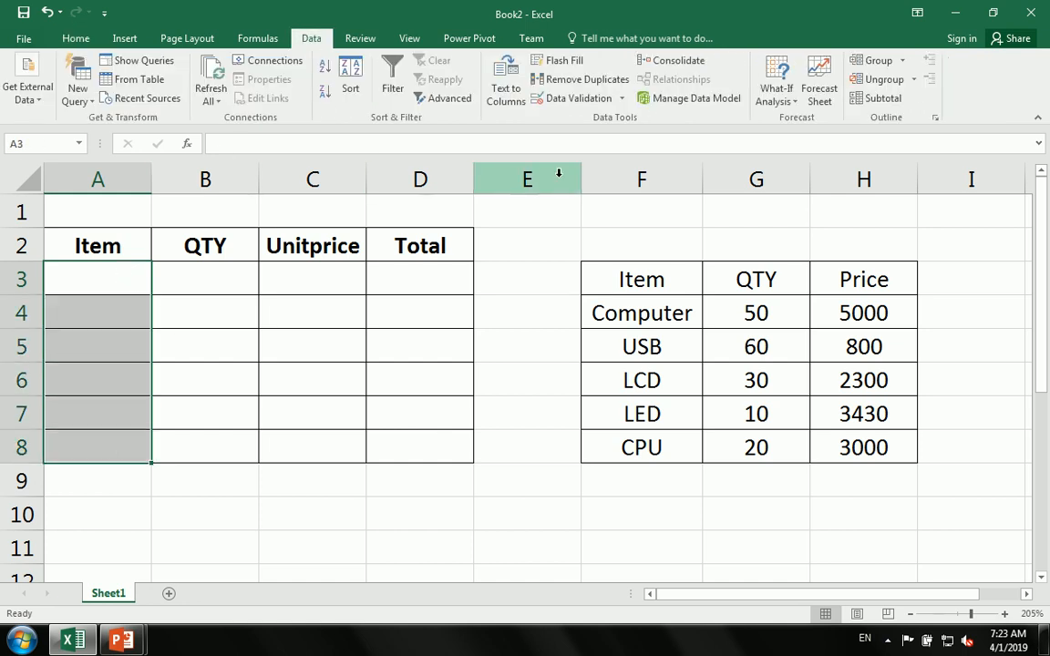
click(576, 98)
drag(323, 120, 411, 24)
click(428, 107)
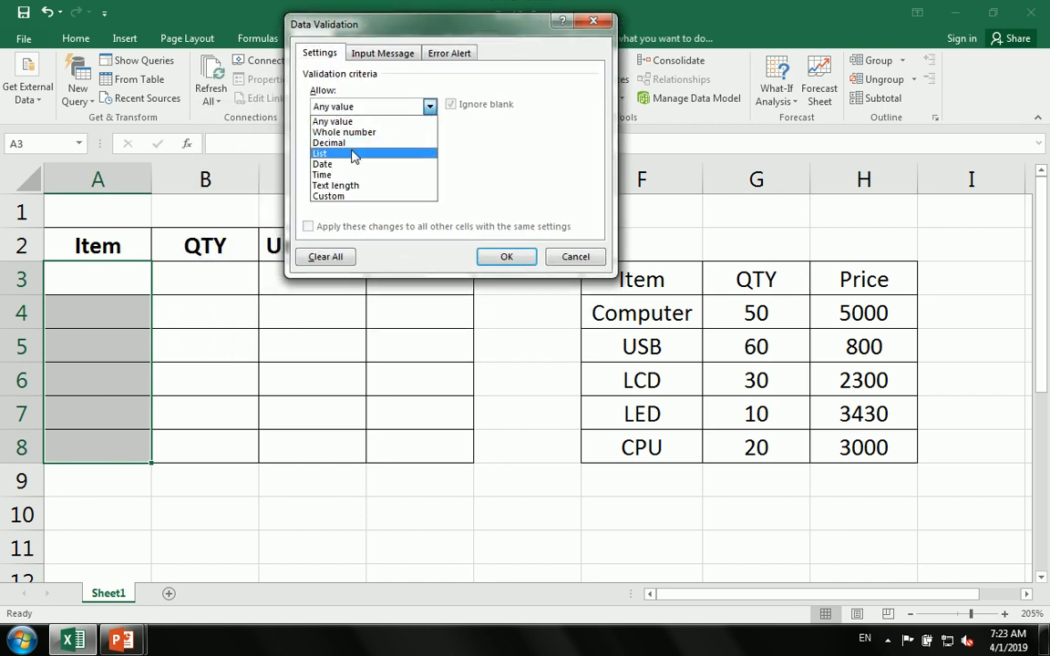
click(352, 156)
click(349, 174)
drag(596, 315, 628, 446)
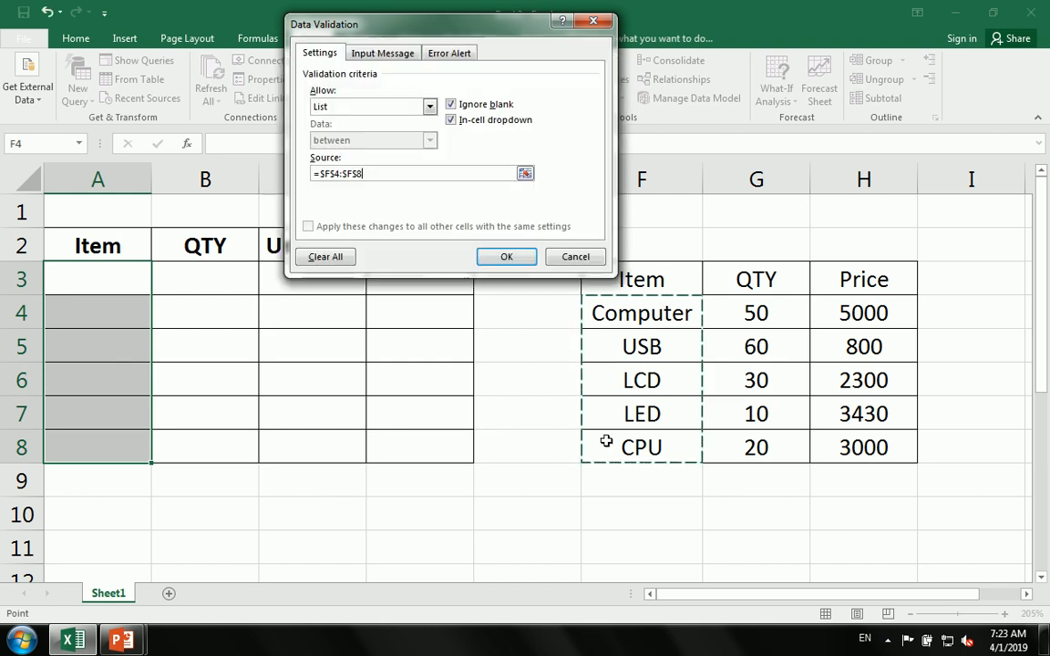
click(506, 256)
Choose Computer from the drop-down list in A3 and widen column A to fit the item name
click(94, 269)
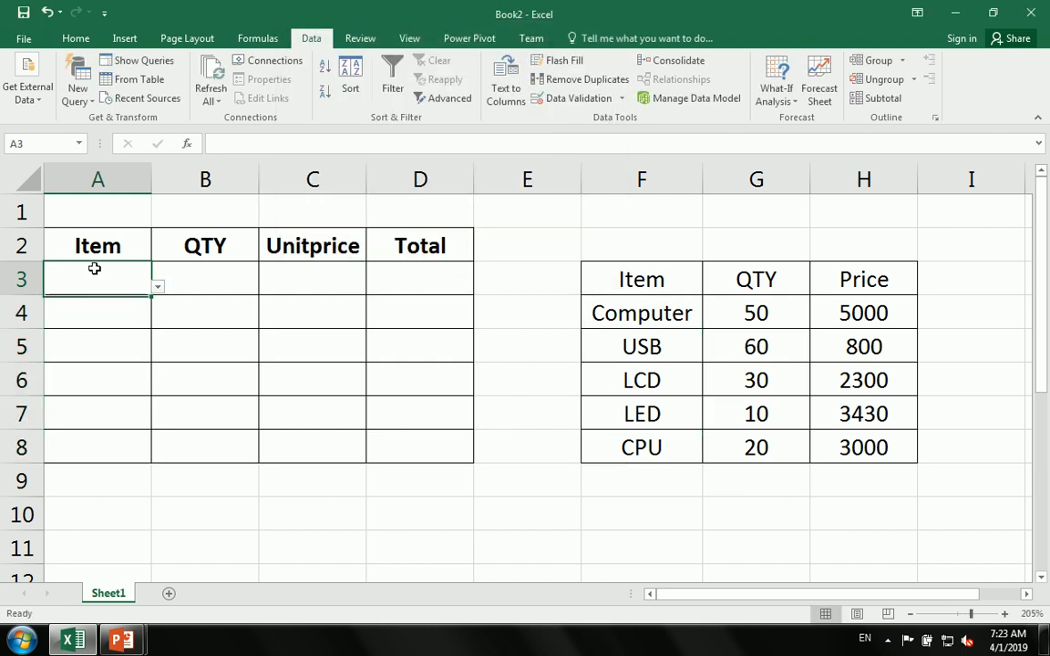
click(158, 287)
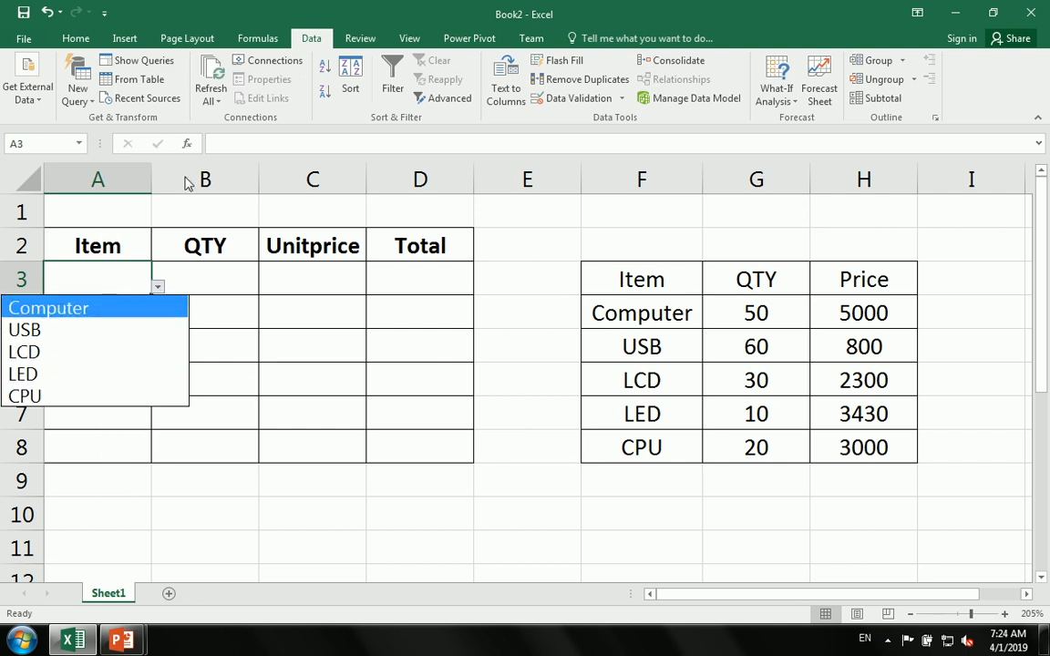
click(98, 310)
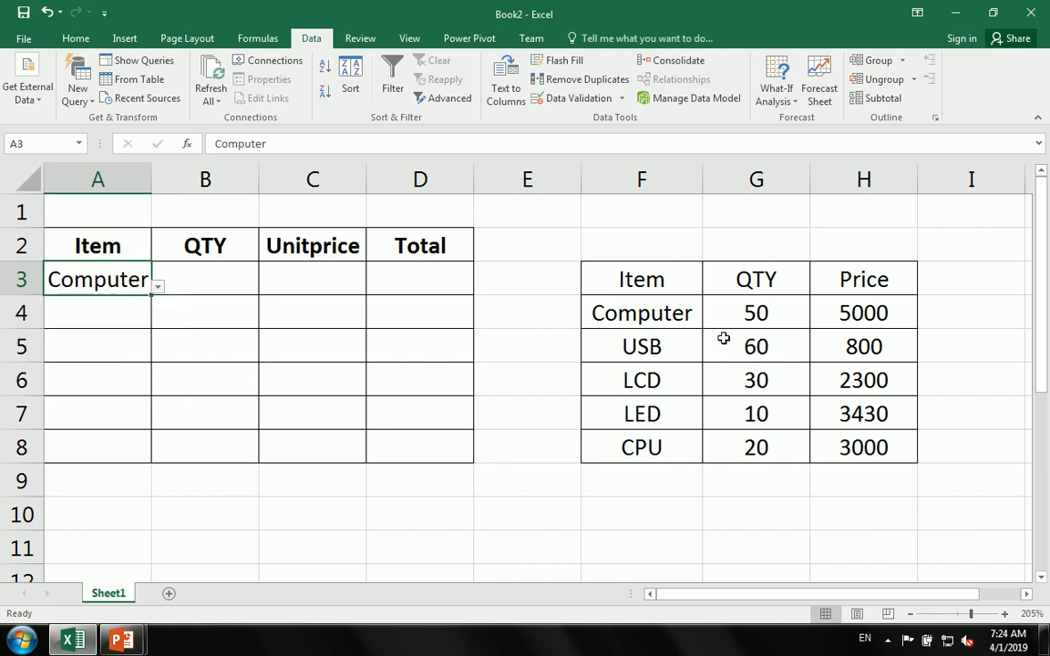
click(304, 283)
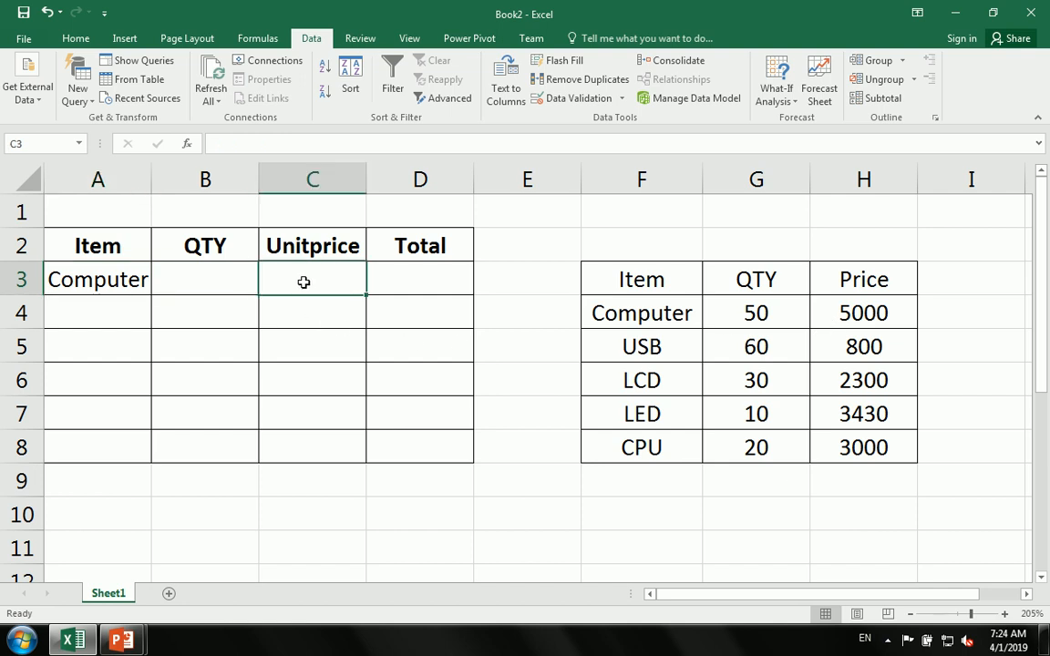
drag(151, 170, 180, 170)
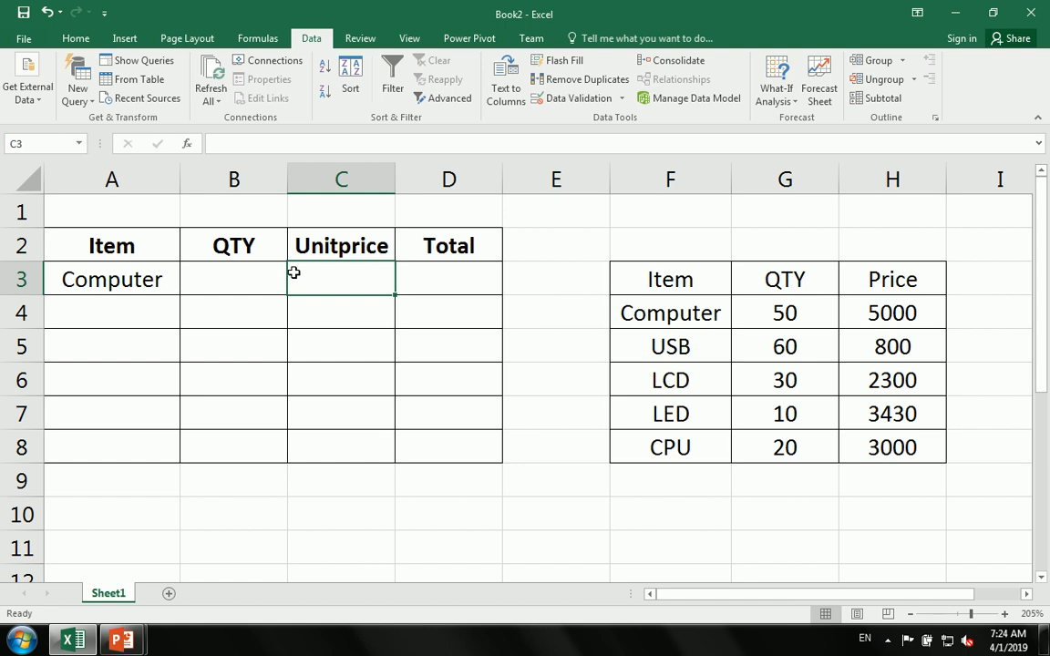
Choose LED from the drop-down list in A4, and clear the trial items from A3:A8
click(136, 313)
click(186, 320)
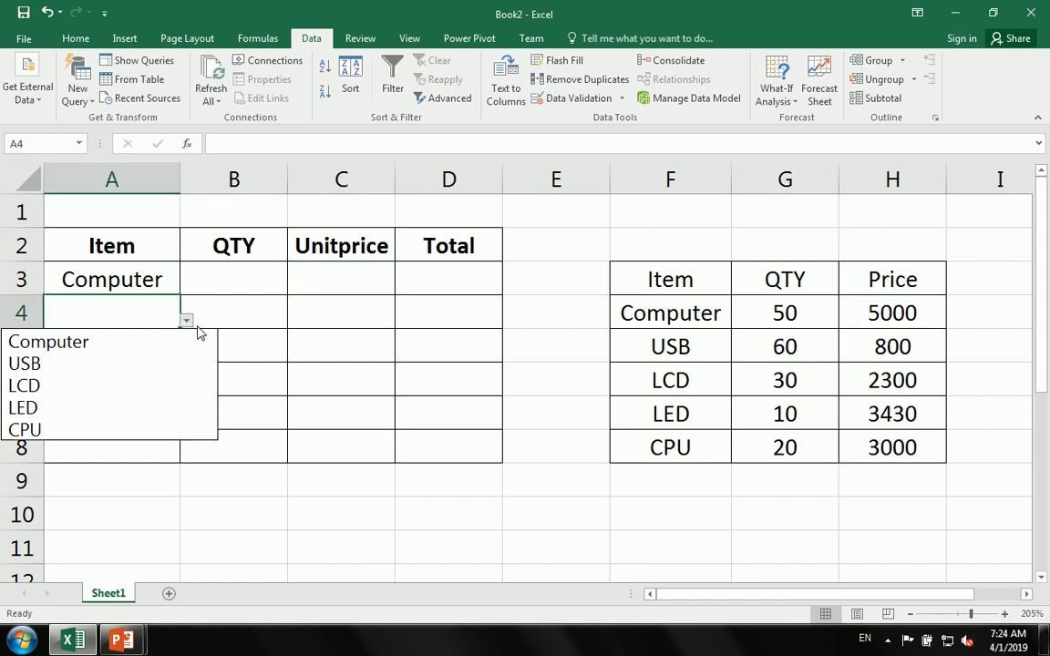
click(129, 415)
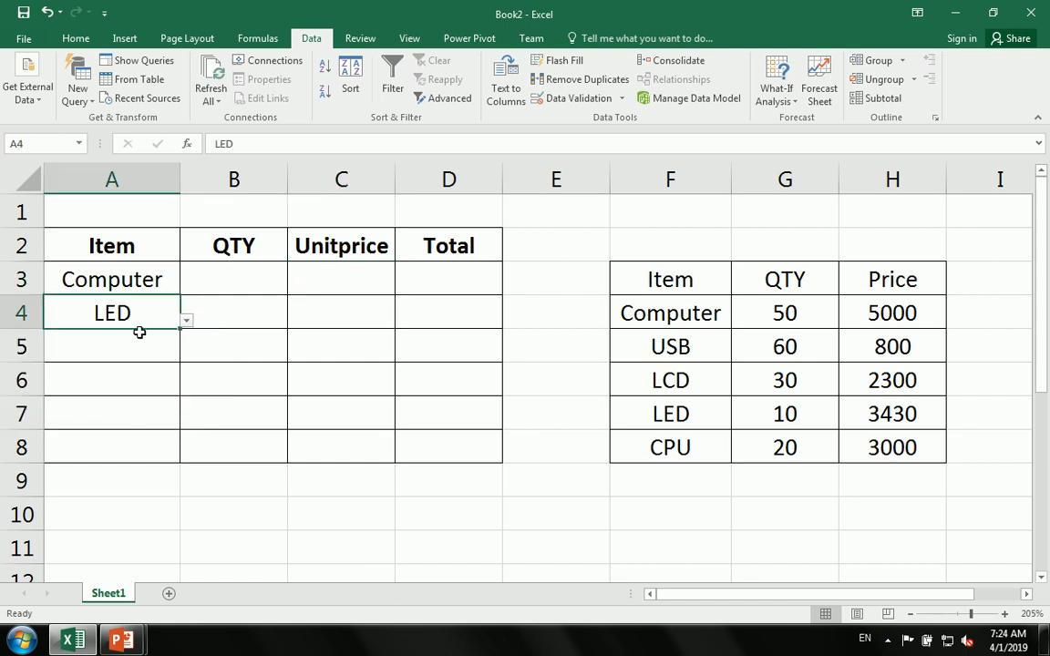
click(315, 324)
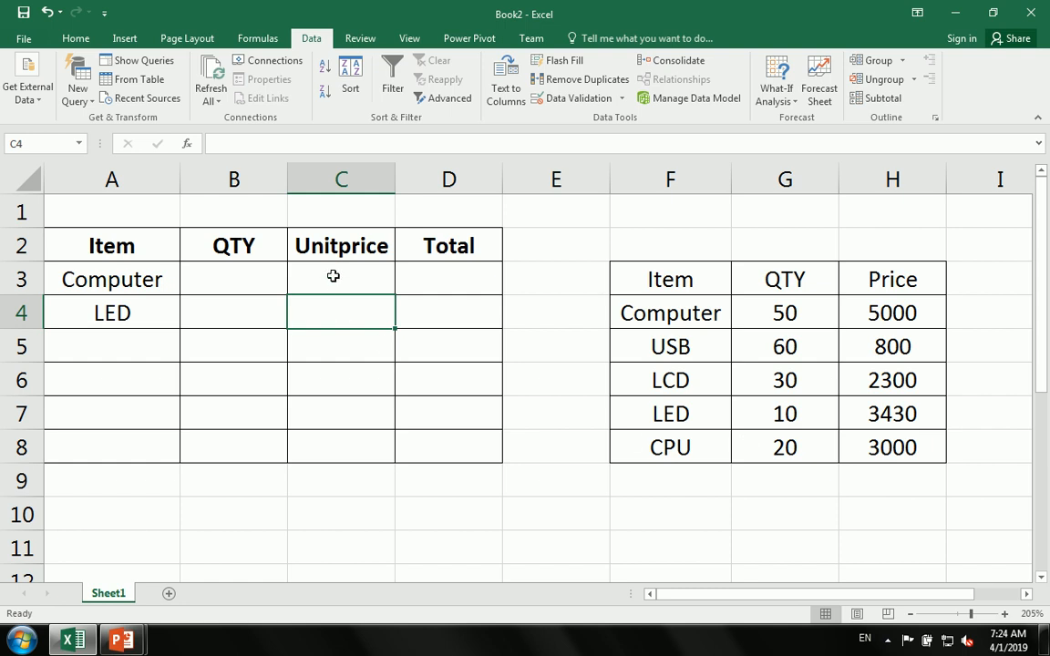
drag(136, 280, 105, 430)
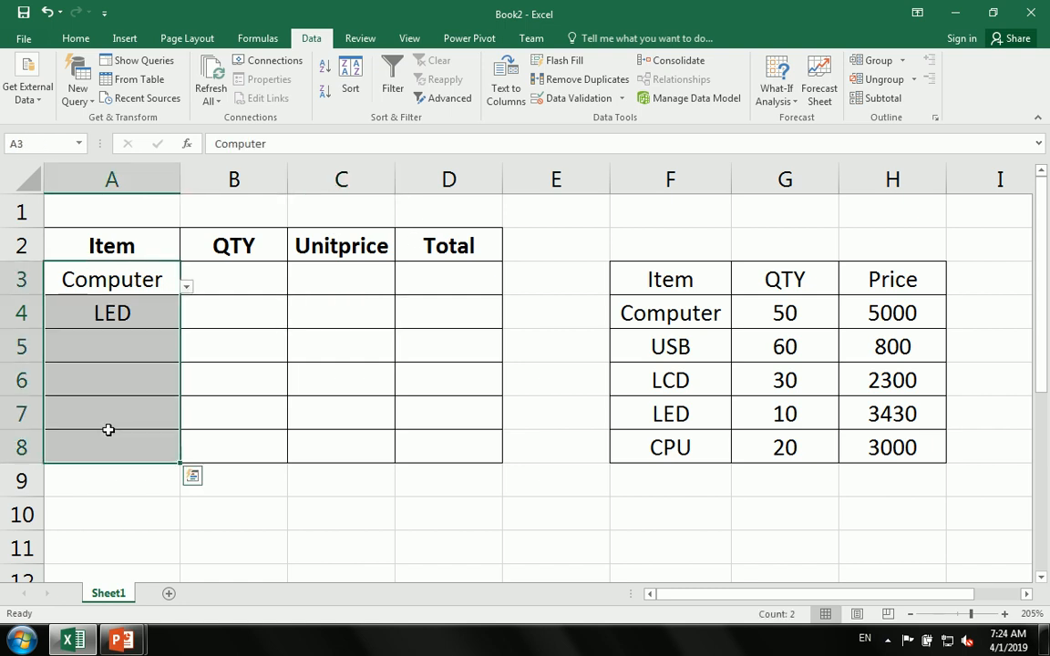
key(Delete)
Enter =B3*C3 as the Total in D3 and fill the formula down to D8
click(412, 290)
text(=)
click(238, 285)
text(*)
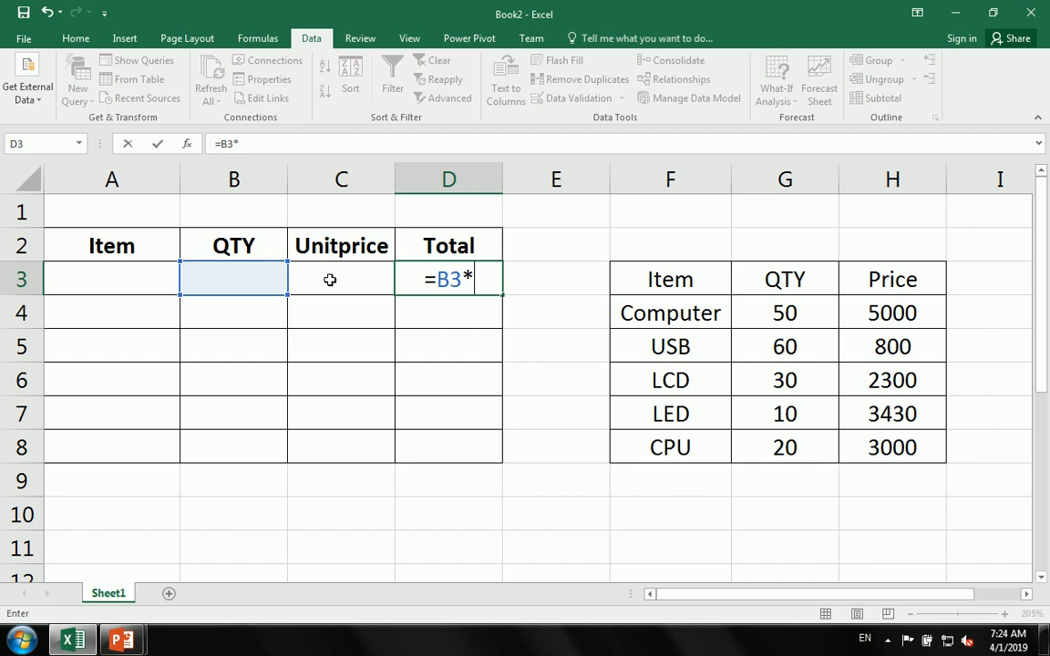
click(330, 279)
key(Return)
click(415, 274)
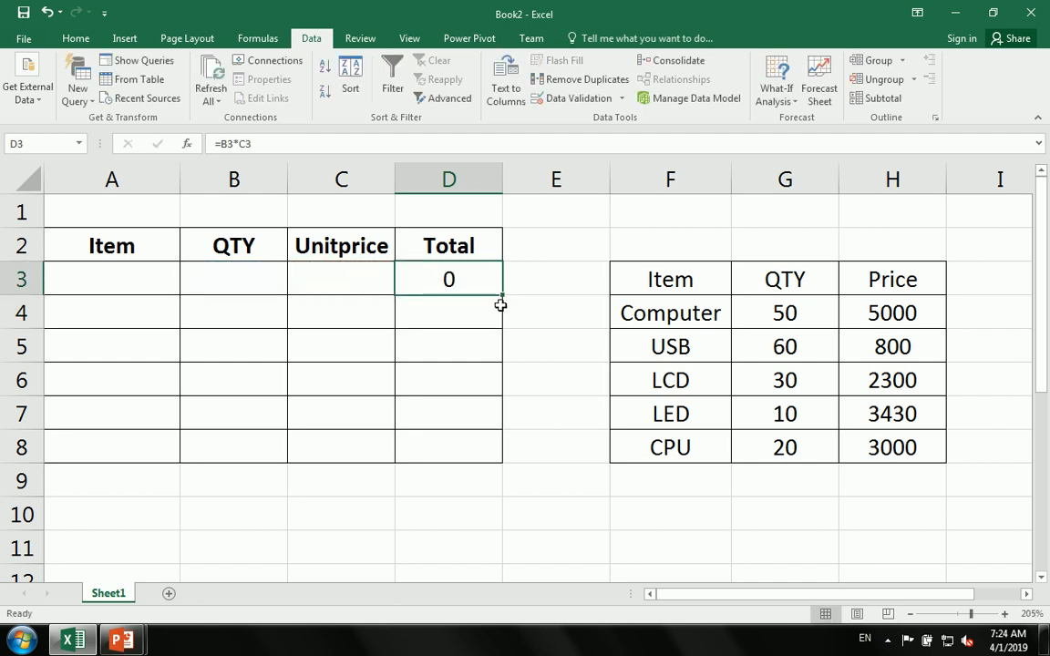
drag(502, 297, 501, 471)
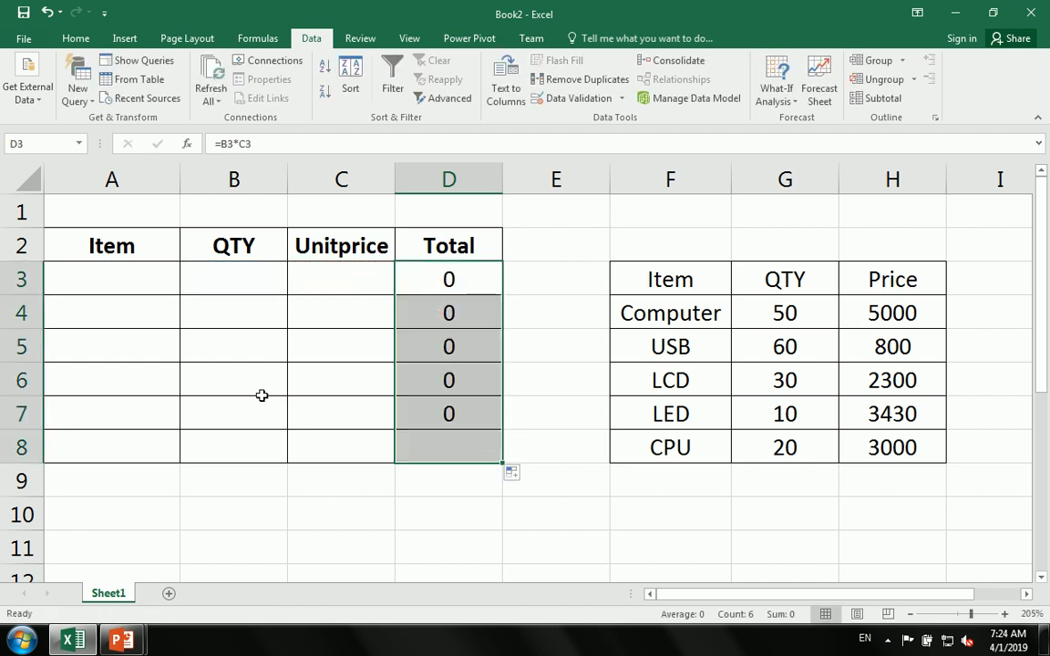
Choose Computer from the Item drop-down list in A3 as a test entry
click(210, 379)
click(175, 283)
click(190, 293)
click(173, 286)
click(186, 290)
click(141, 309)
key(Tab)
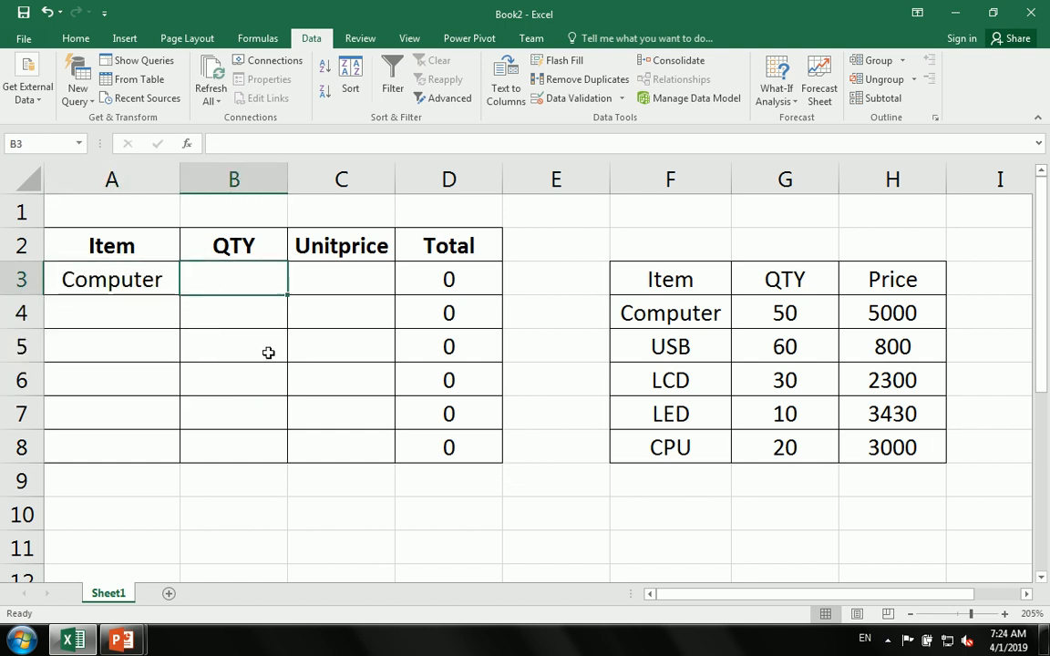
Enter a quantity of 2 in B3 and a unit price of 5000 in C3, and clear the test entries from A3:C8
text(2)
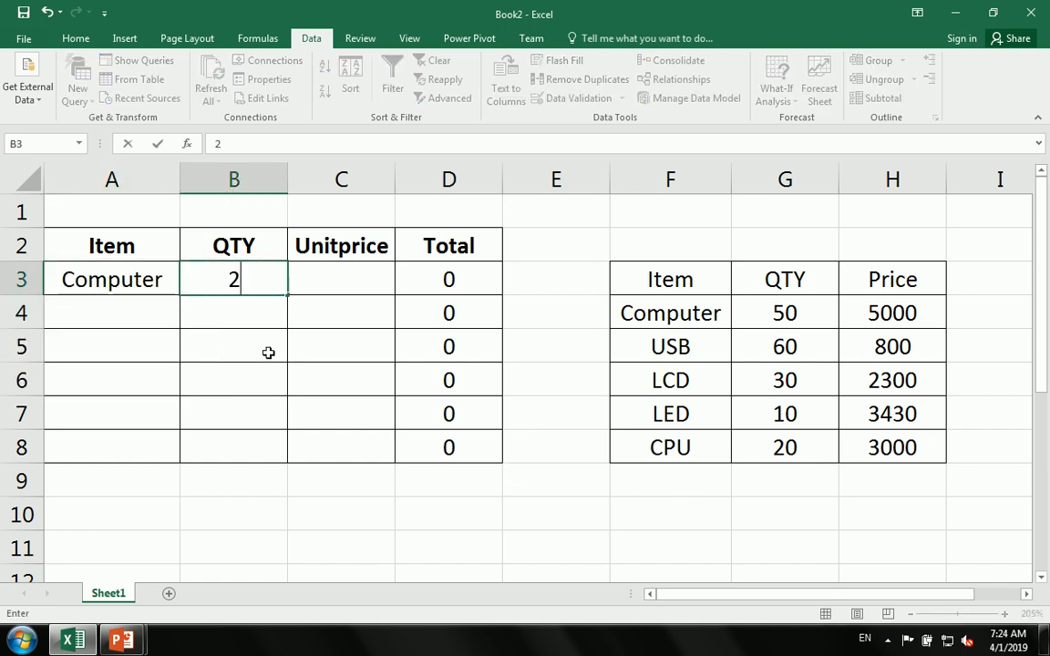
key(Return)
key(Up)
key(Right)
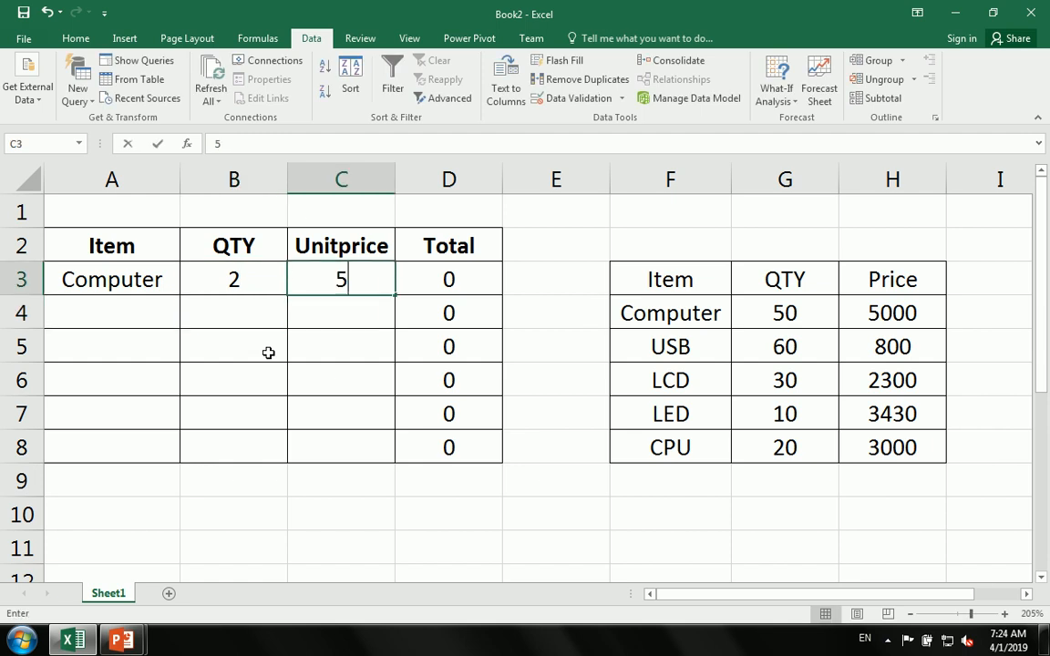
text(5000)
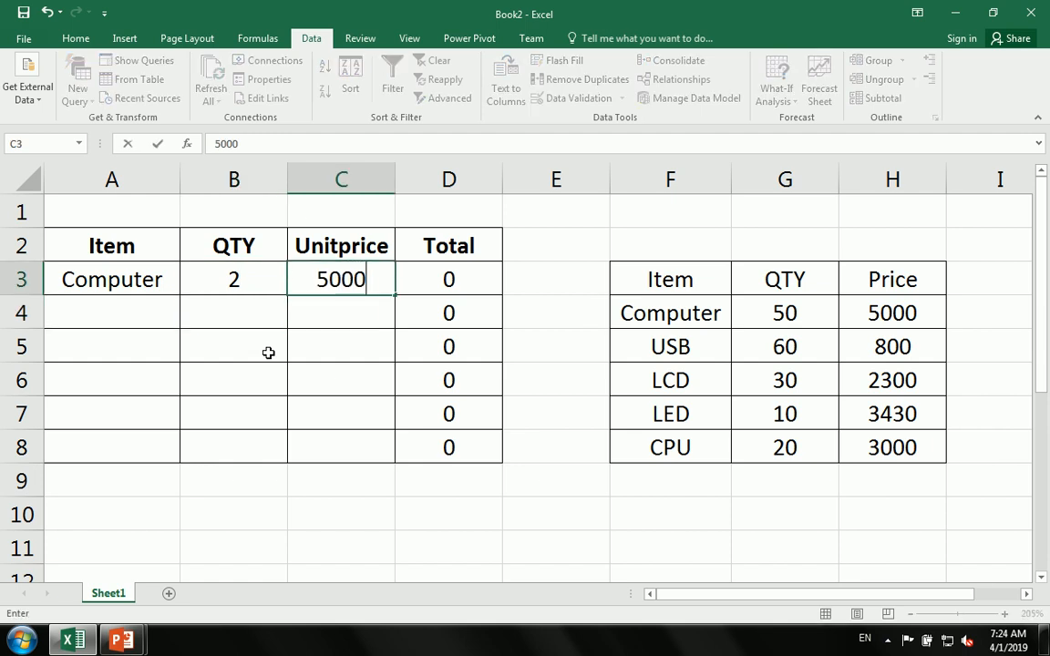
key(Return)
drag(337, 447, 110, 274)
key(Delete)
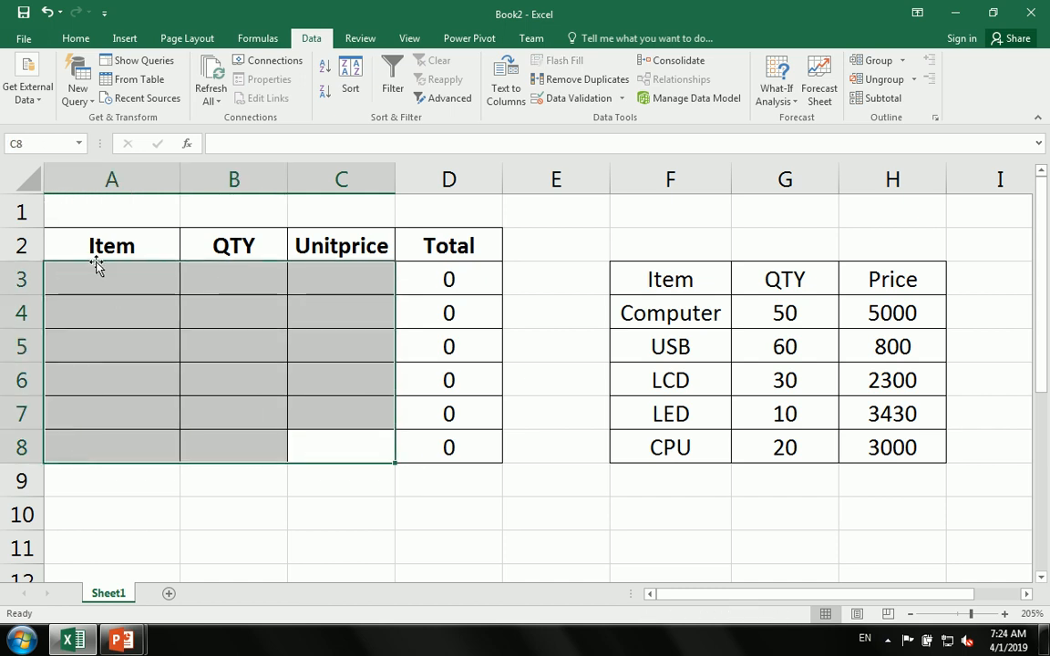
Choose Computer as the item in A3 again and dismiss the No Disk error dialog
click(146, 284)
click(185, 289)
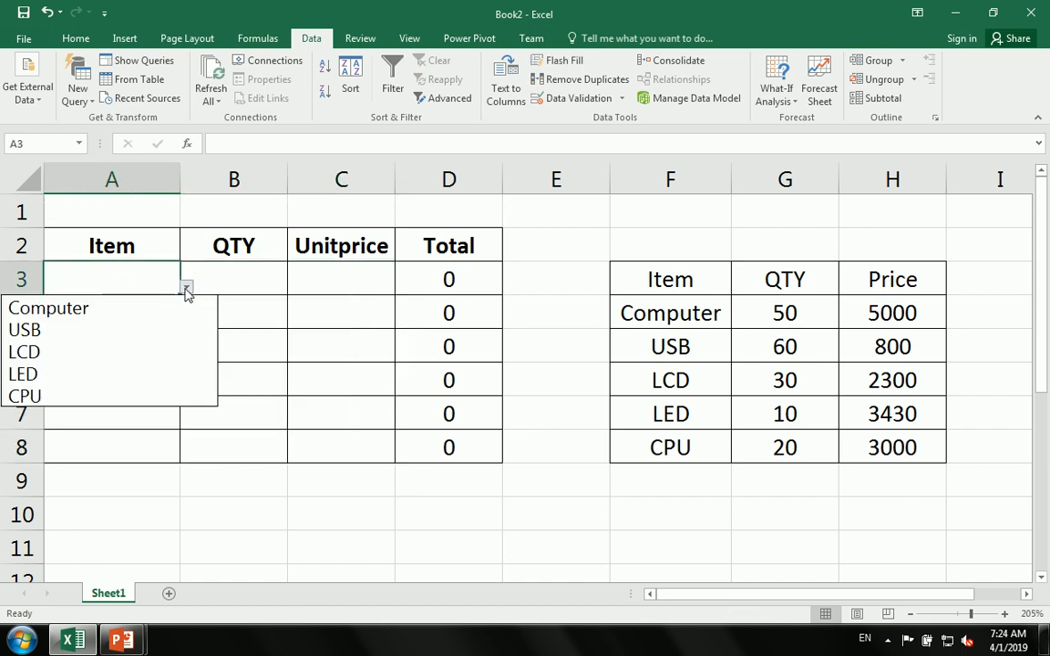
click(141, 310)
click(326, 281)
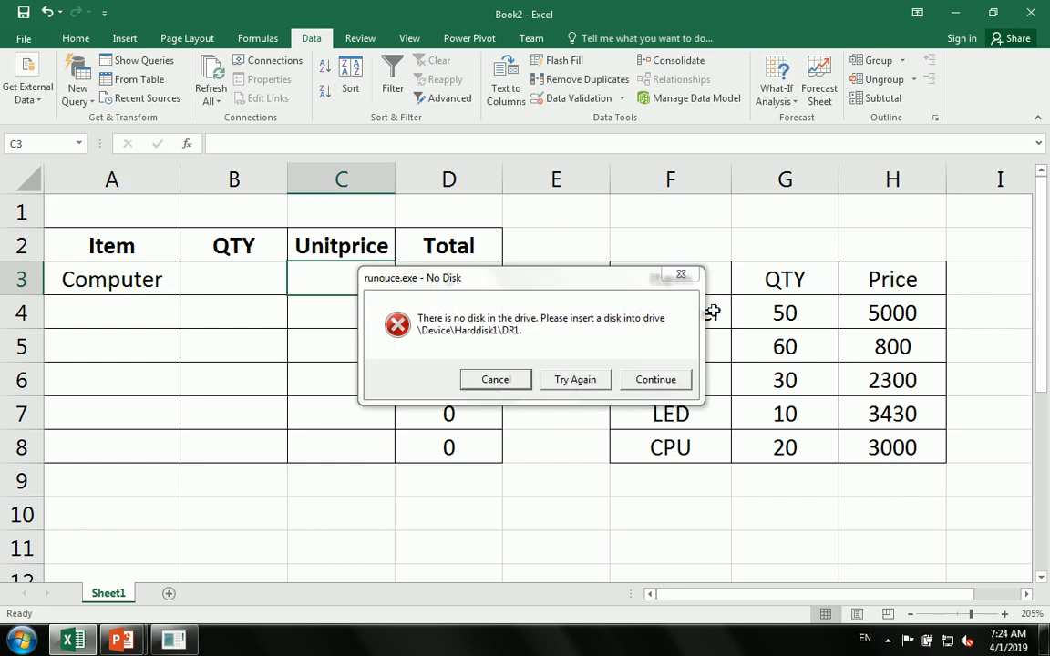
click(682, 275)
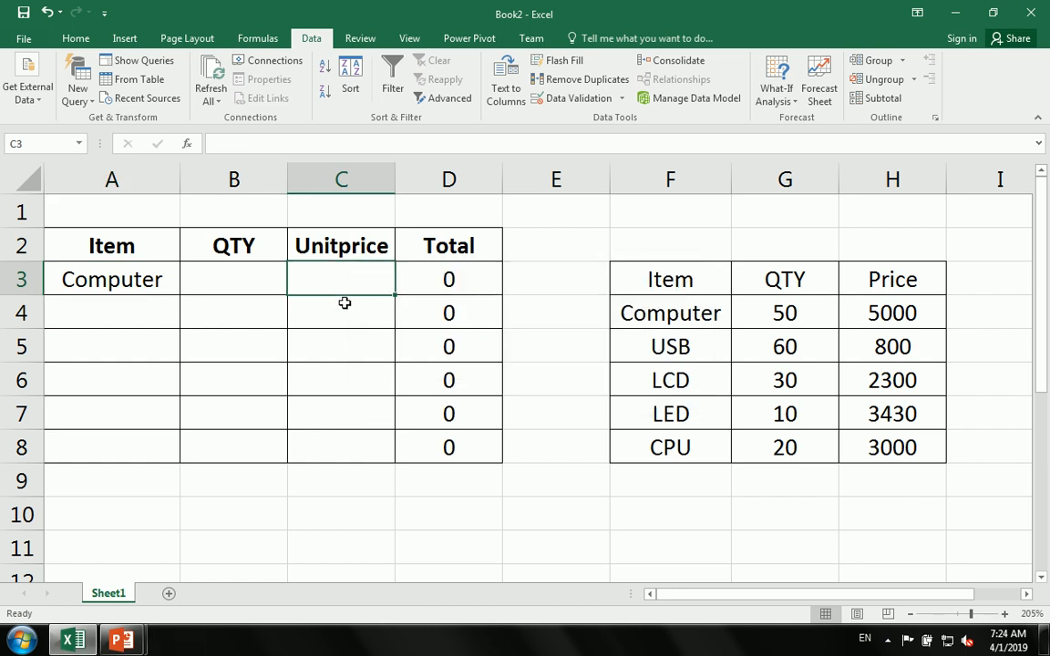
Clear the Item cells A3:A8 of the second table
drag(110, 285, 101, 448)
key(Delete)
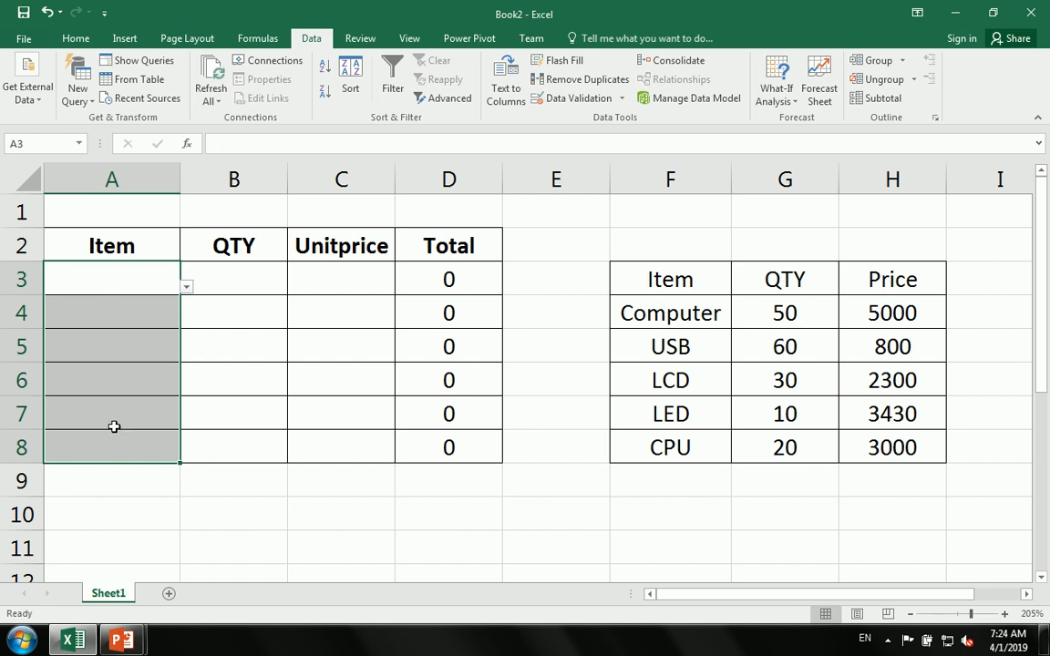
click(87, 291)
Enter =VLOOKUP(A3,$F$3:$H$8,3,0) in the first Unitprice cell C3 and fill it down through C8
click(340, 282)
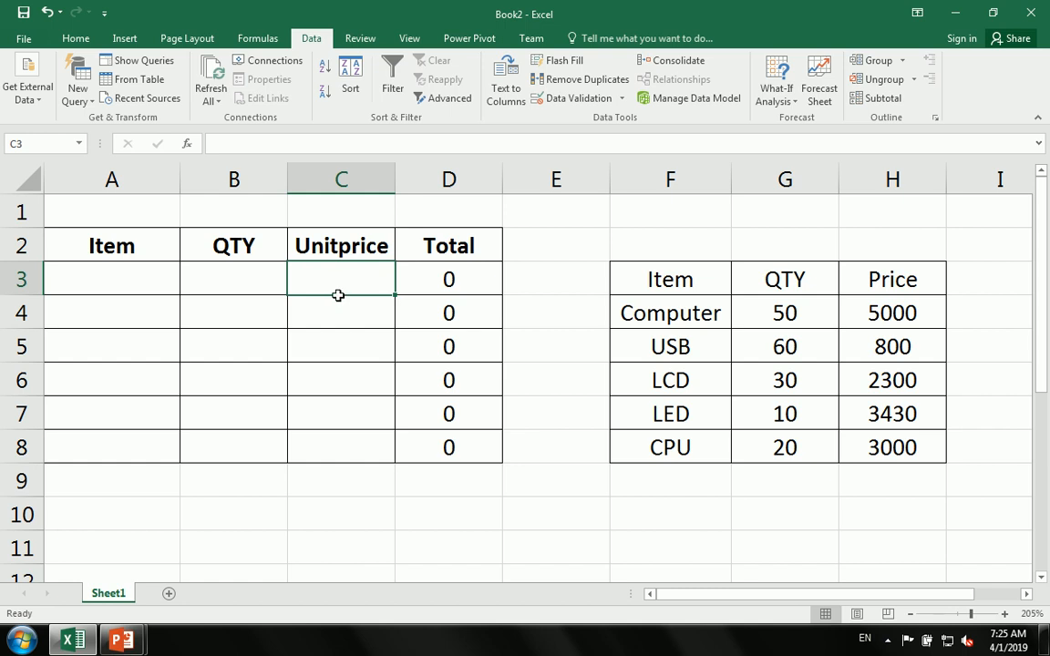
text(=vl)
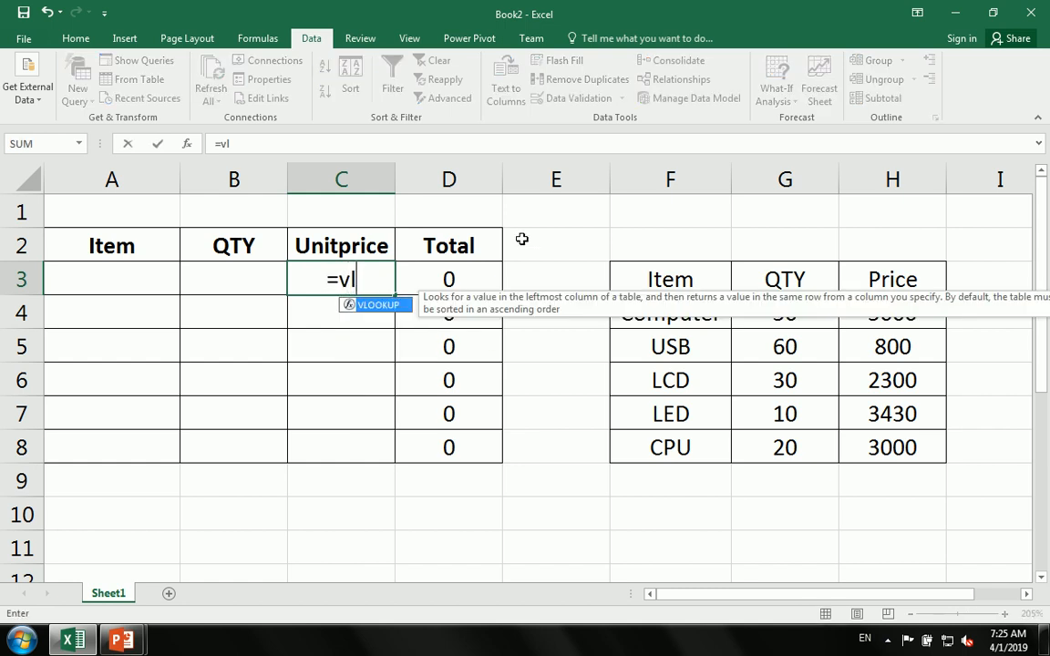
key(Tab)
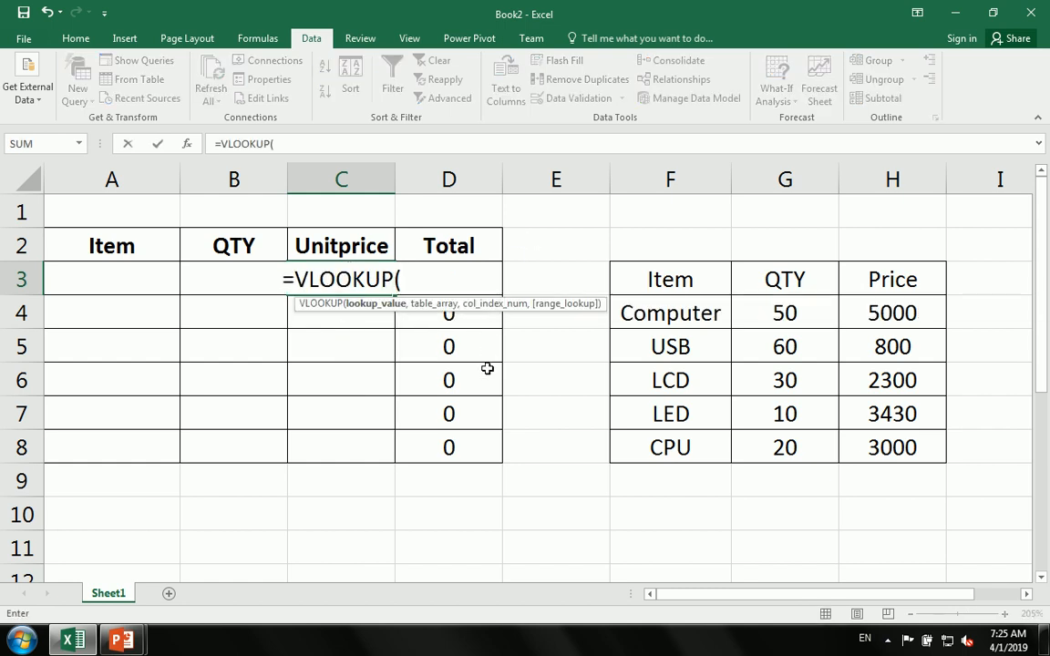
click(81, 292)
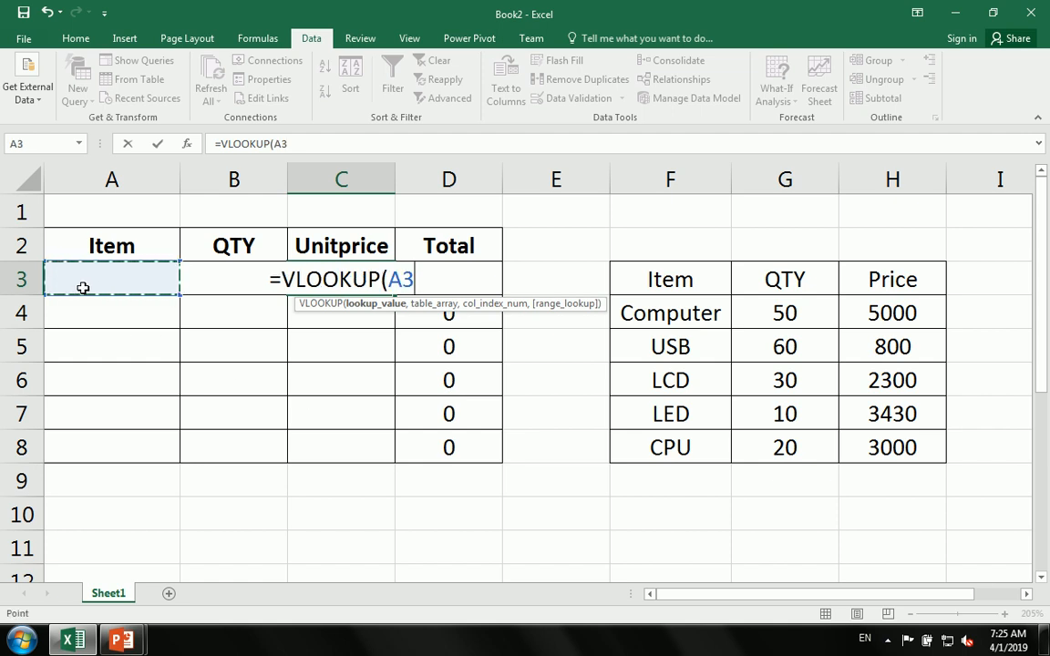
text(,)
drag(649, 292, 878, 444)
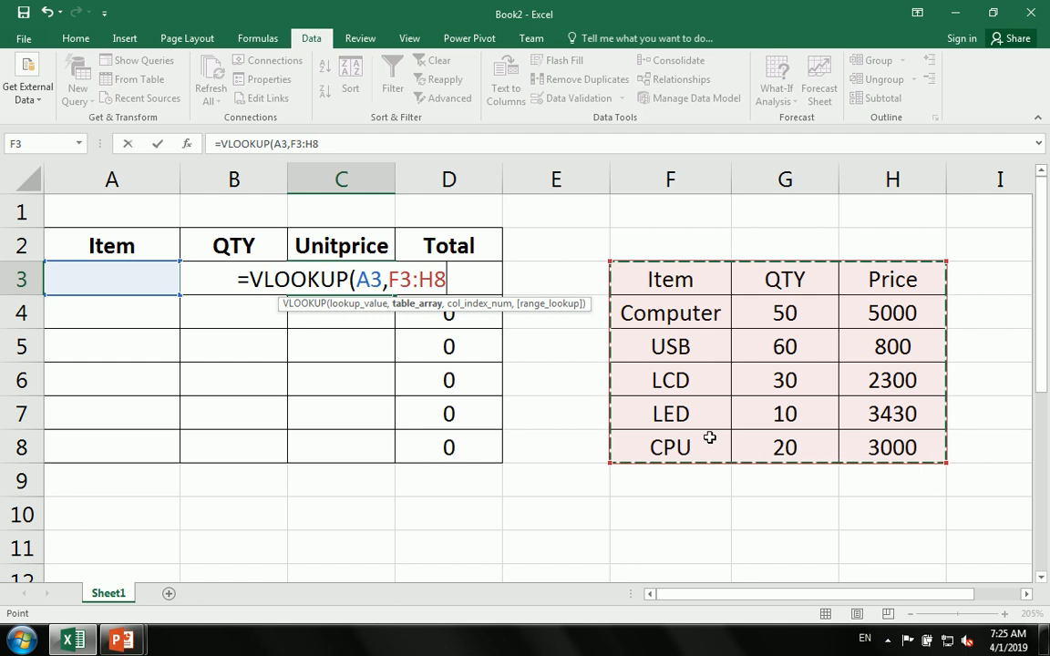
key(F4)
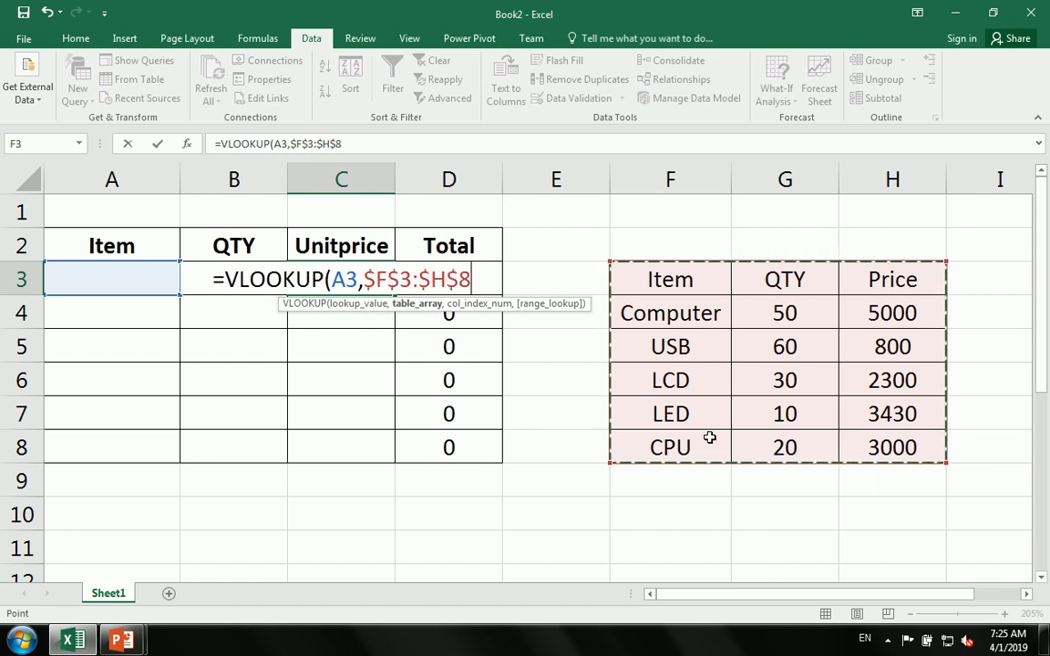
text(,)
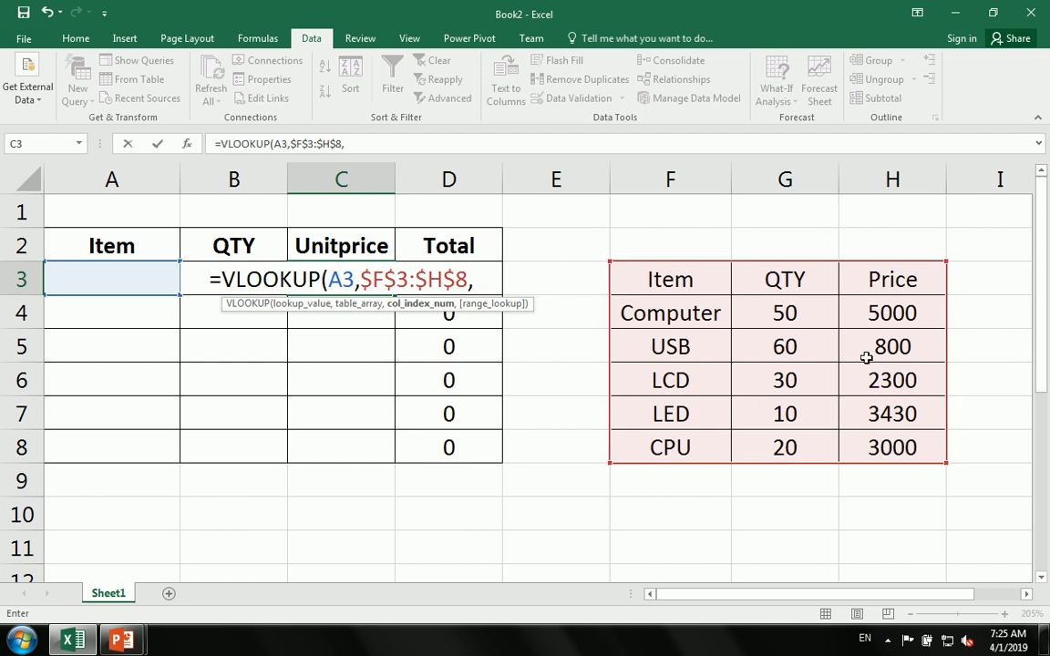
text(3,)
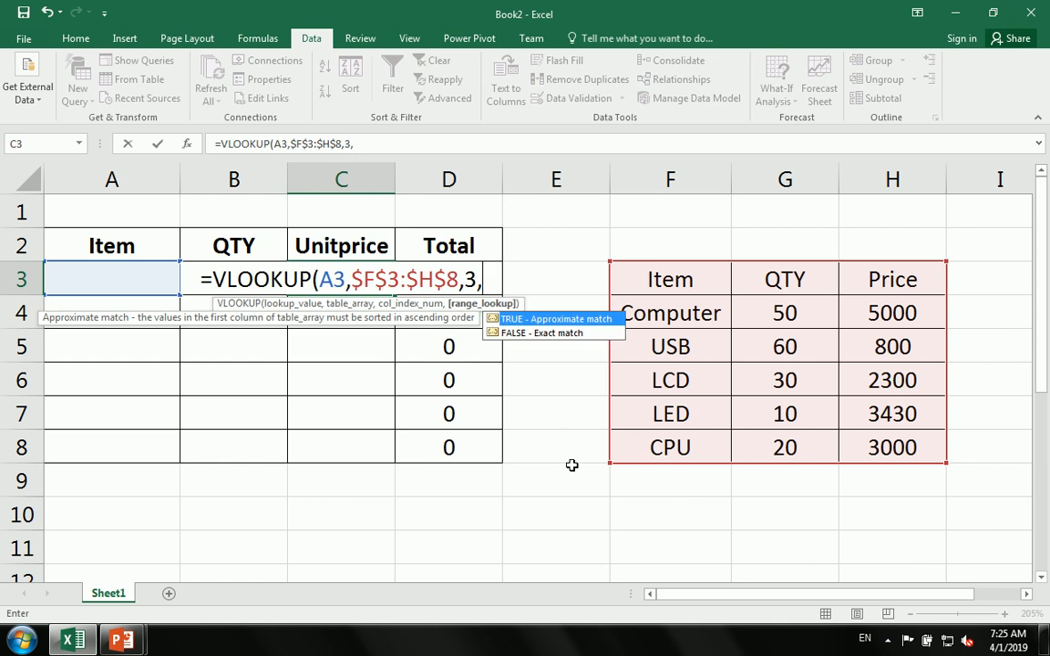
text(0))
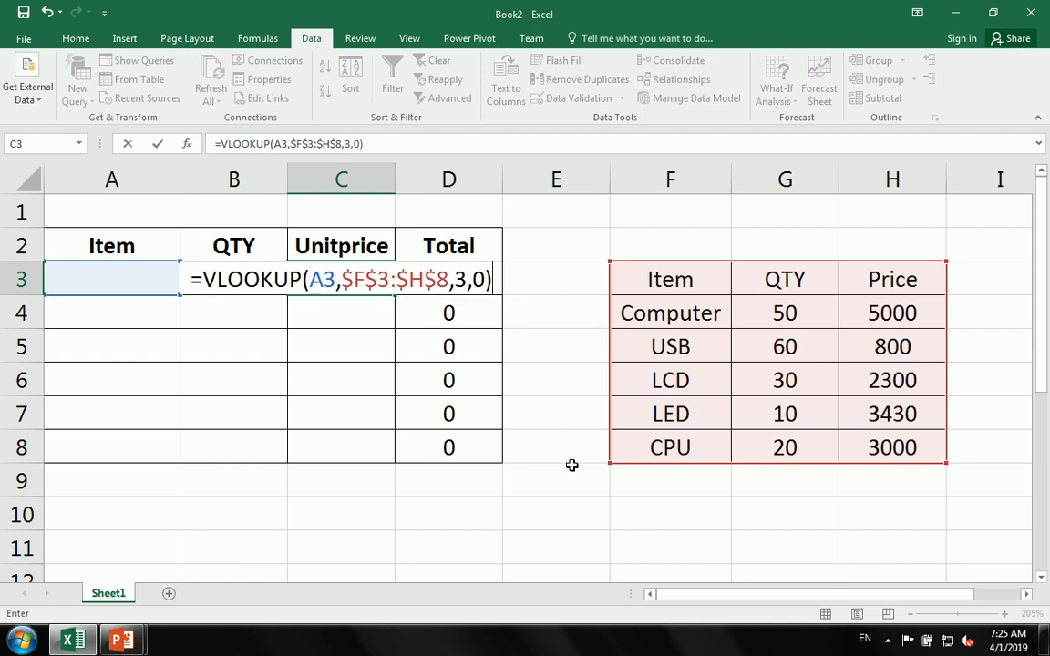
key(Return)
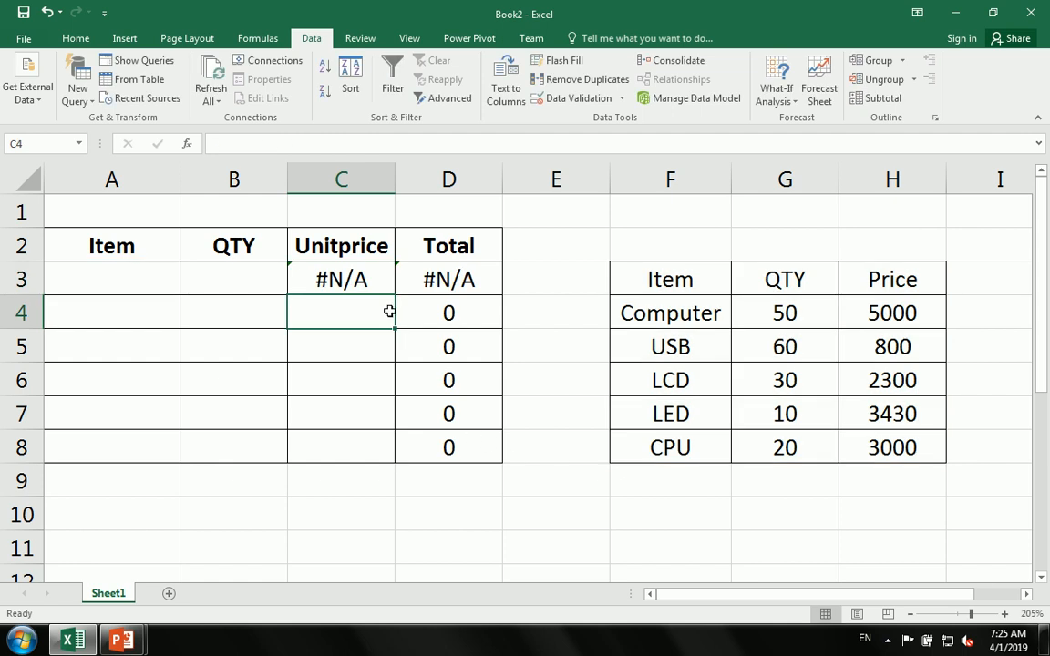
click(385, 278)
drag(397, 295, 393, 478)
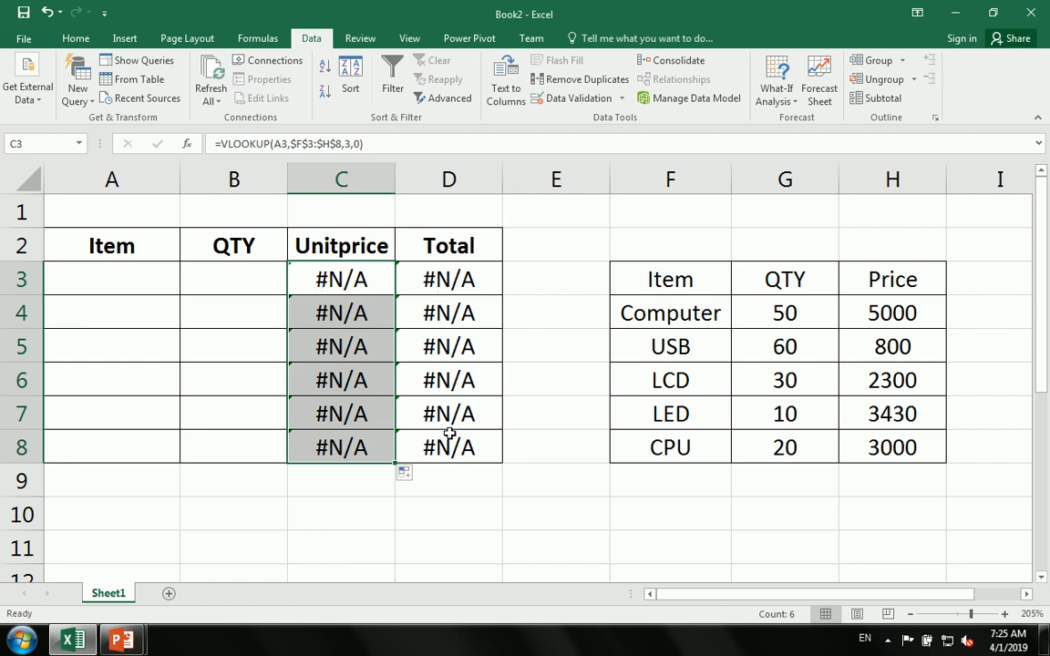
Choose USB in A3, CPU in A4 and Computer in A5 from the Item drop-down lists
click(119, 281)
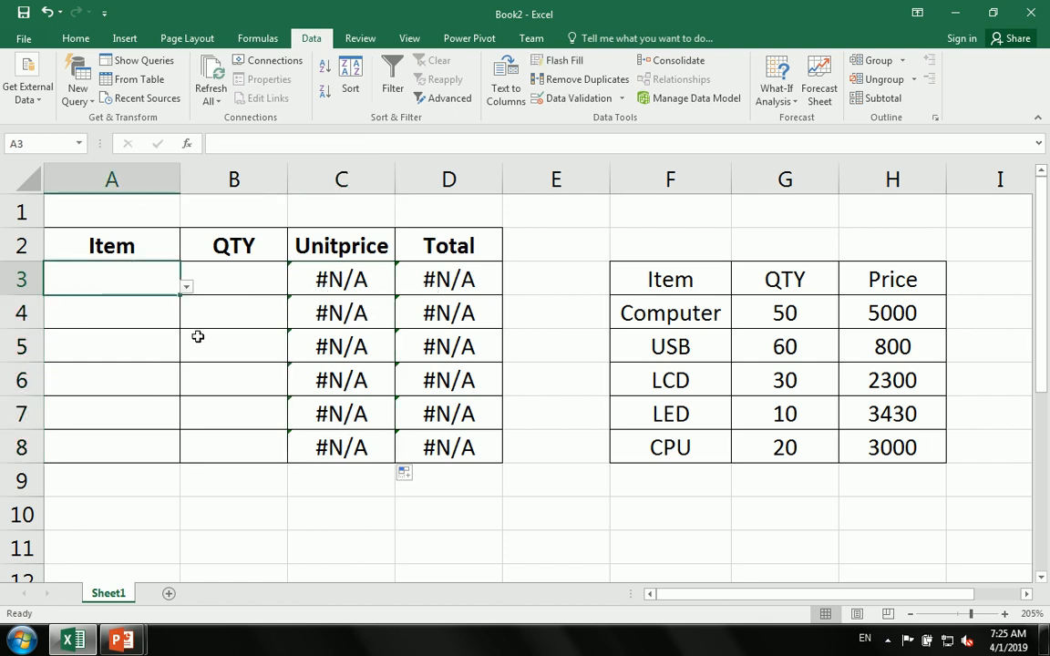
click(186, 288)
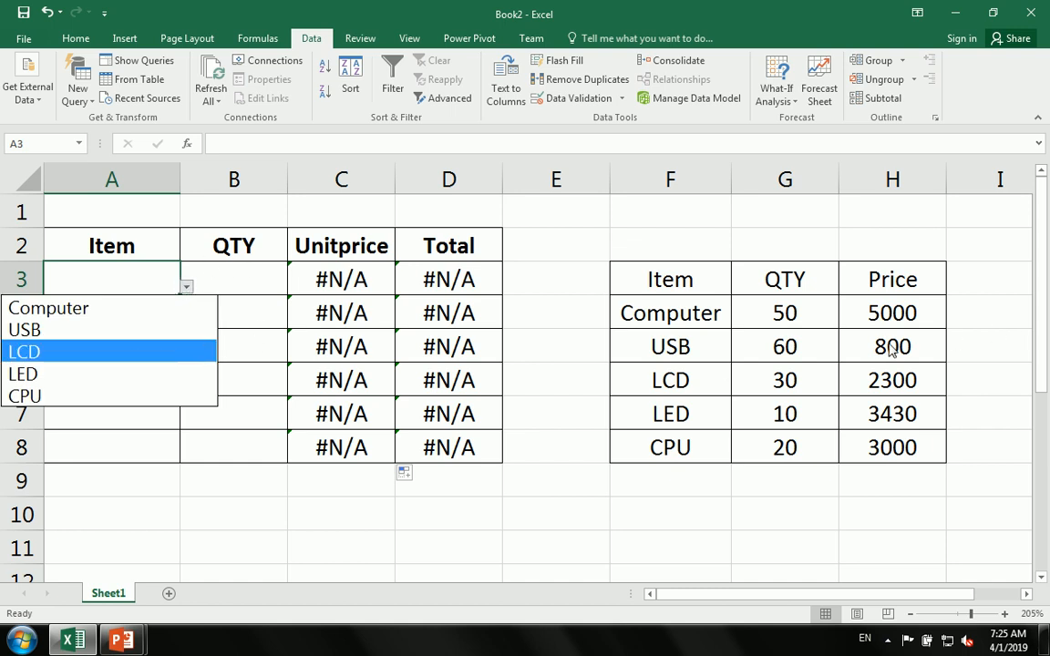
click(55, 331)
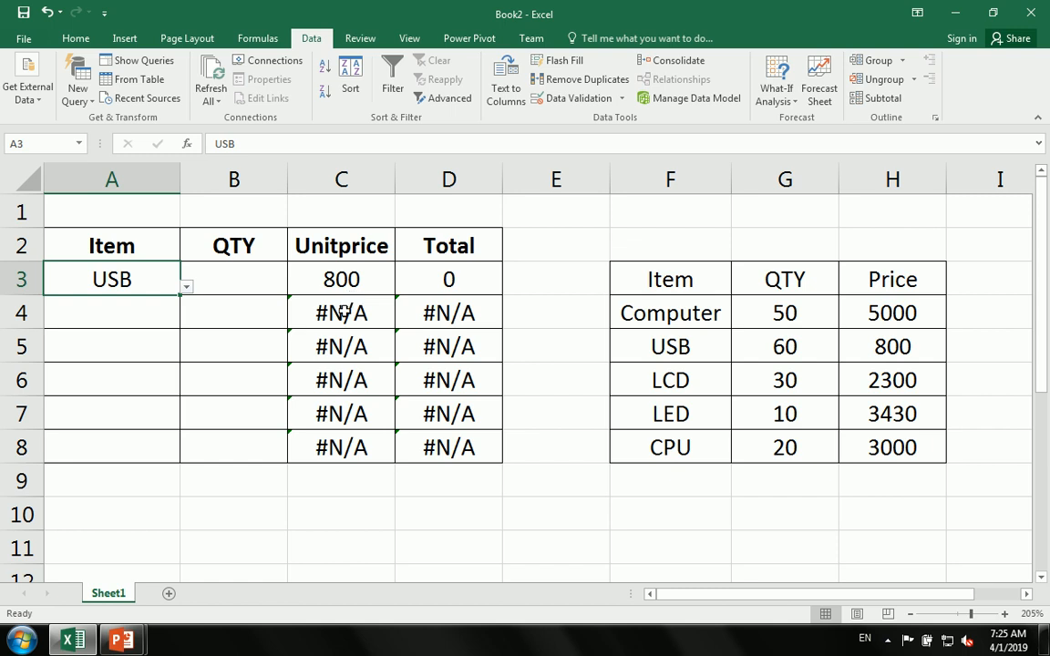
click(134, 319)
click(186, 320)
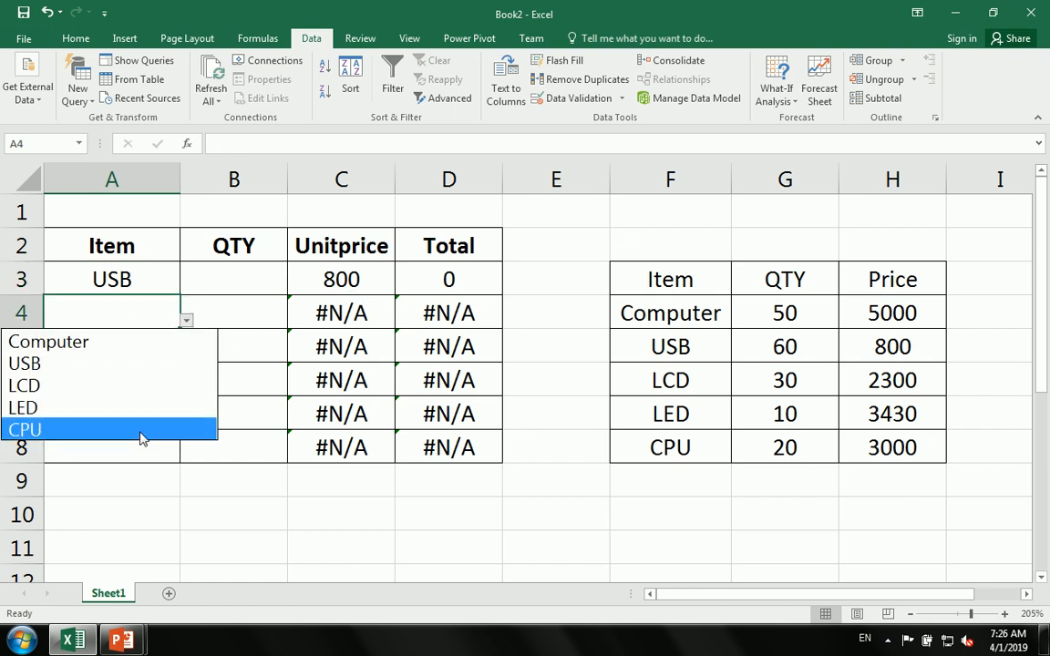
click(42, 428)
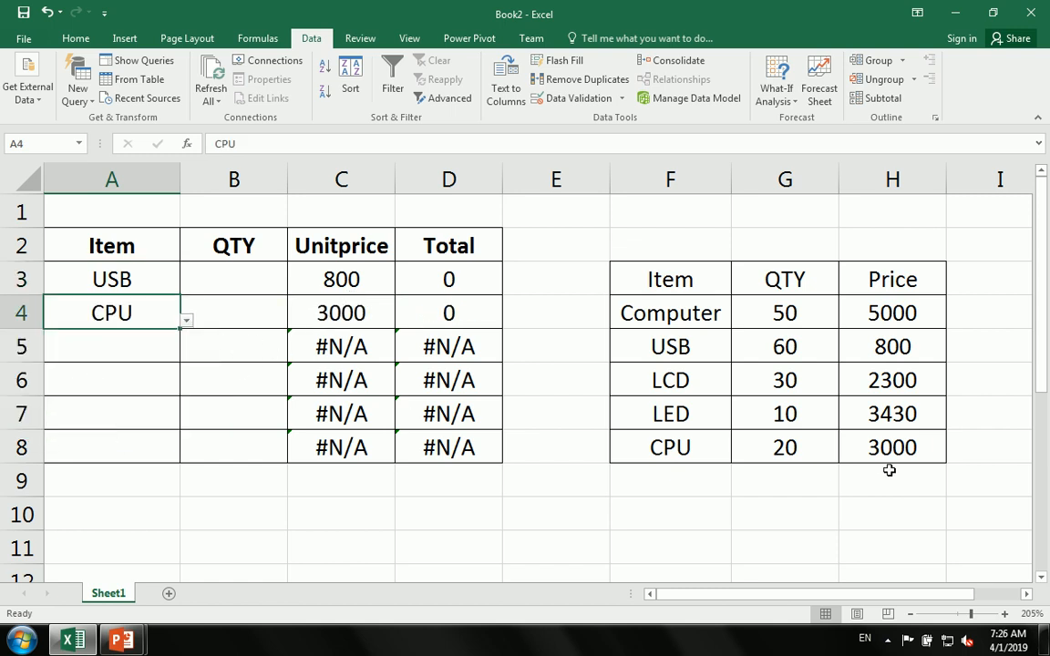
click(137, 351)
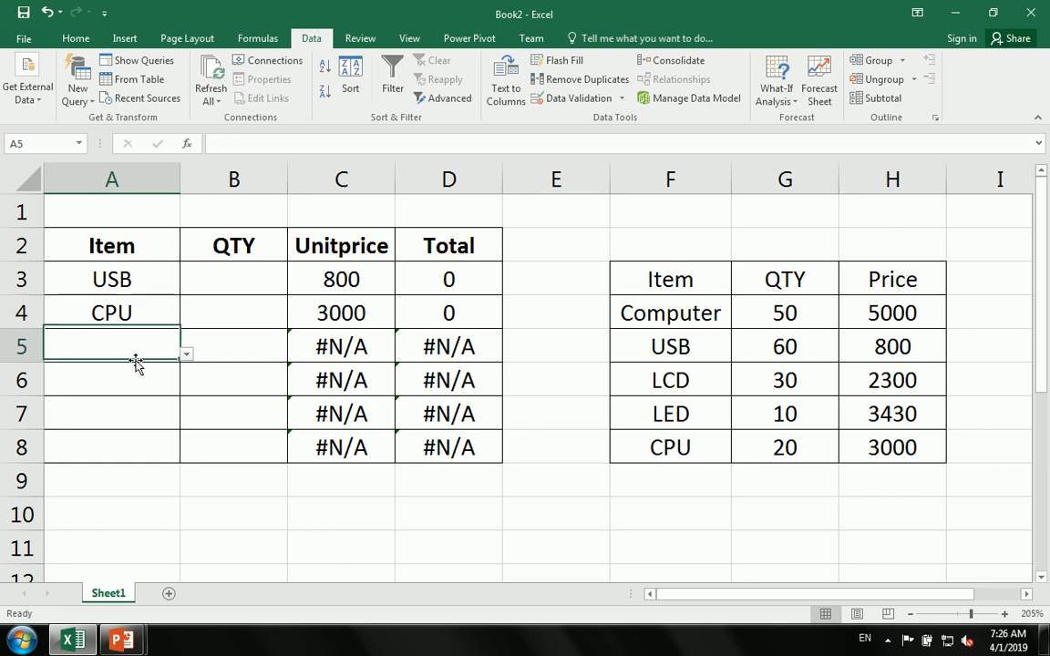
click(186, 355)
click(114, 374)
Choose USB in A6, LED in A7 and Computer in A8 from the Item drop-down lists
click(143, 379)
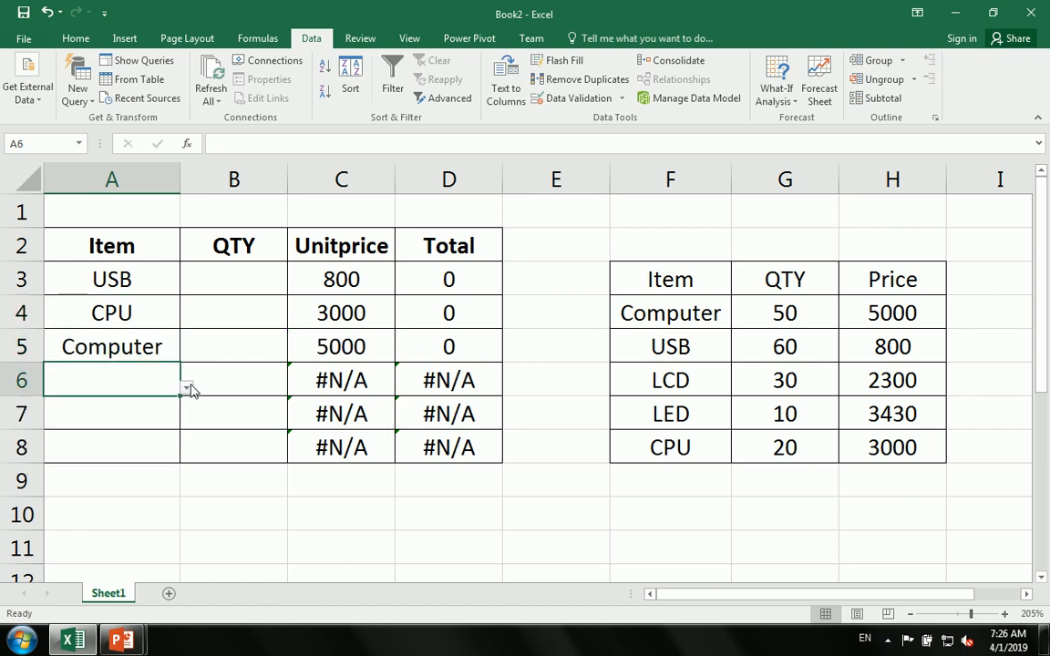
click(186, 388)
click(121, 428)
click(153, 412)
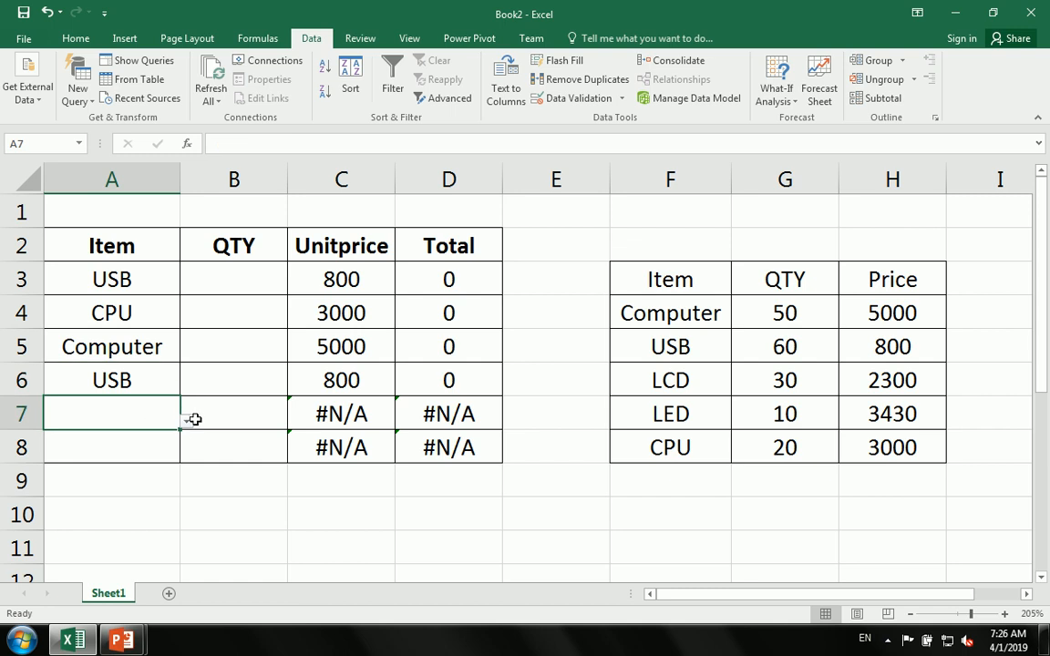
click(186, 420)
click(105, 511)
click(160, 450)
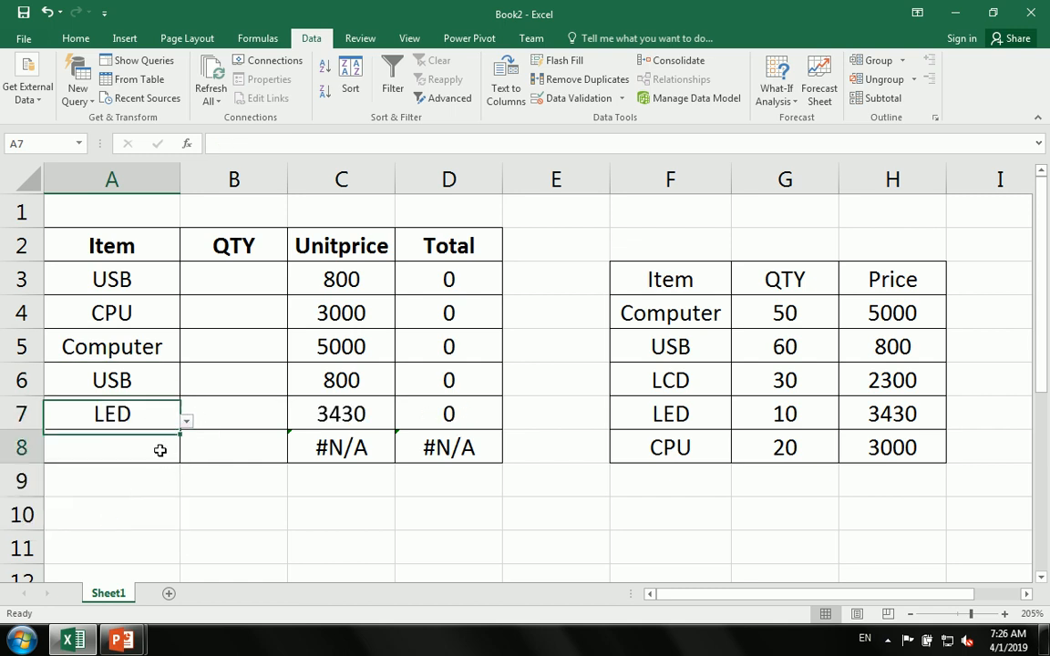
click(186, 454)
click(110, 477)
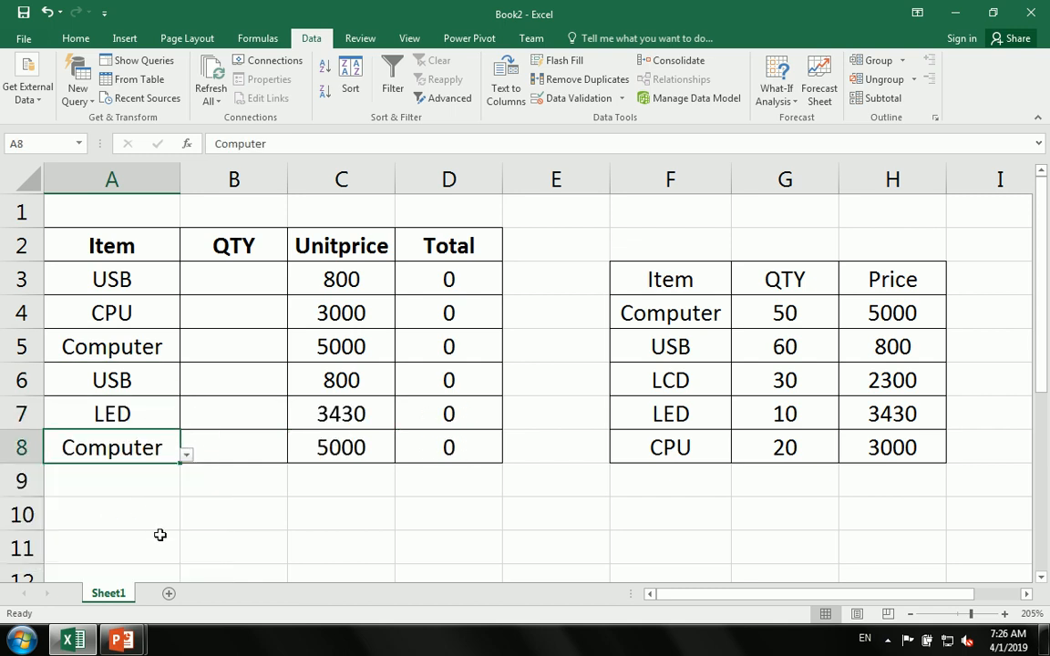
Enter the quantities 10, 20, 10, 20, 30 and 10 in the QTY cells B3:B8
click(217, 284)
text(10)
key(Return)
text(20)
key(Return)
text(10)
key(Return)
text(2)
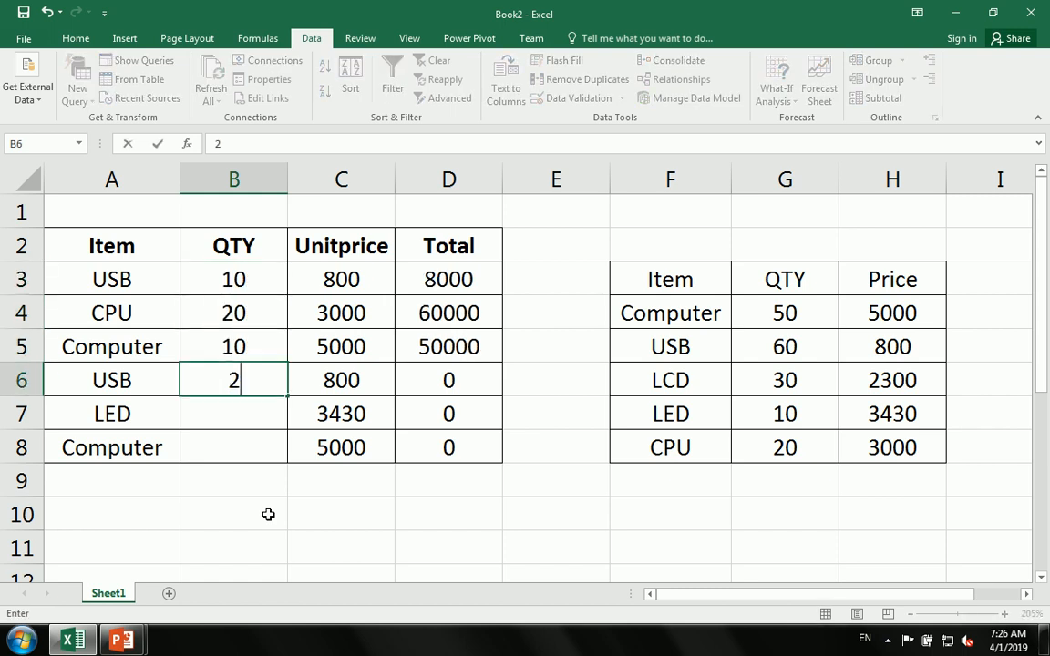
text(0)
key(Return)
text(30)
key(Return)
text(10)
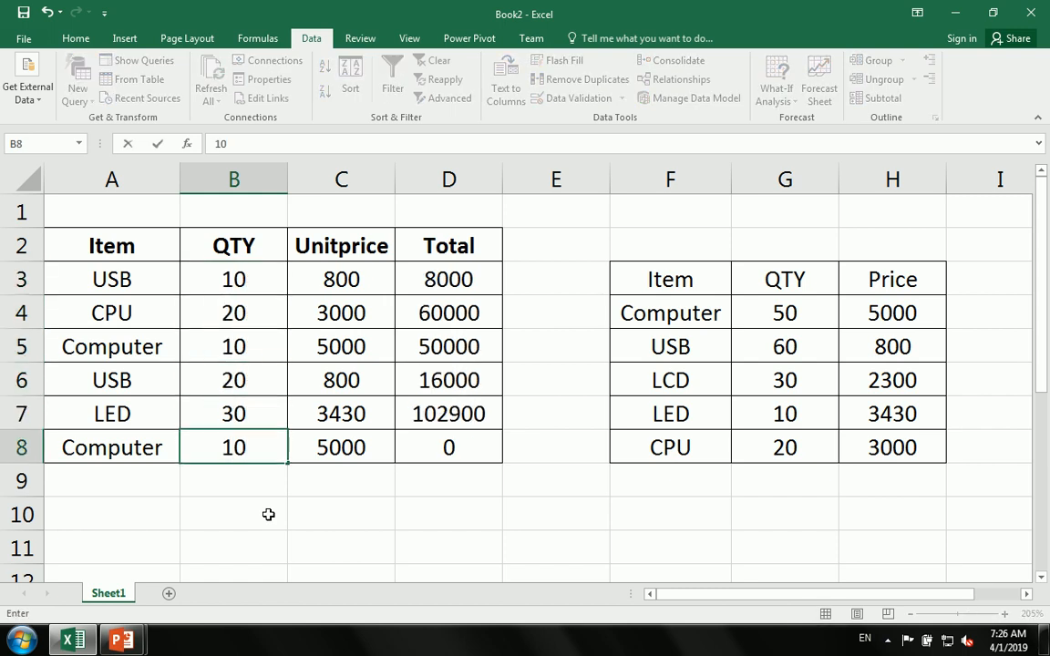
key(Return)
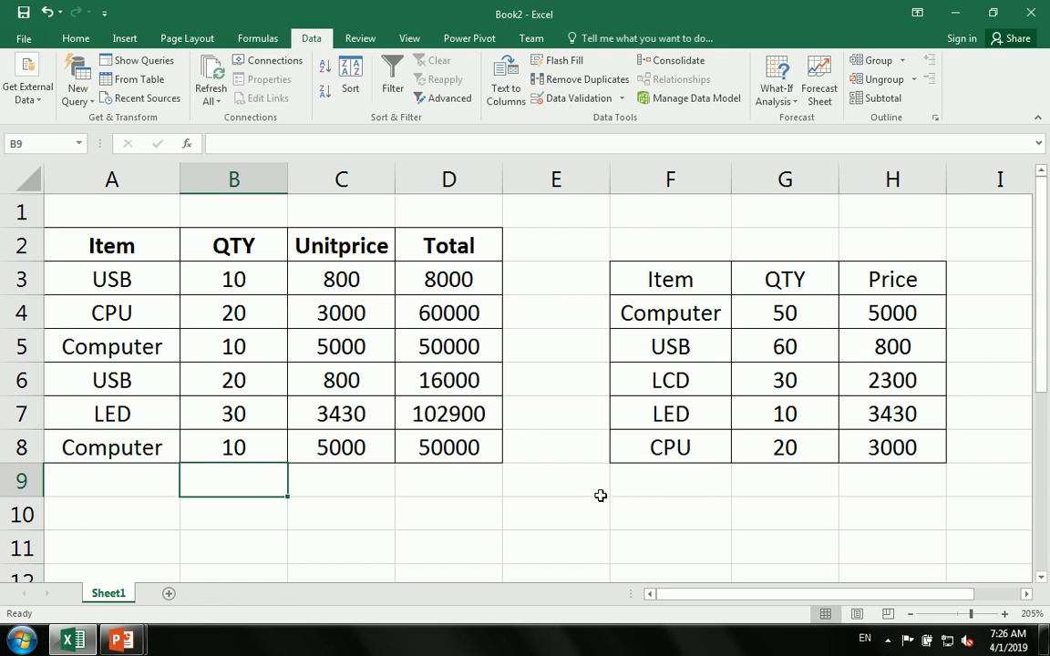
Compare the order quantities in B3:B8 with the quantities in G4:G8 and review the item price table F3:H8
drag(241, 279, 300, 462)
click(653, 377)
drag(782, 312, 773, 445)
drag(215, 281, 219, 441)
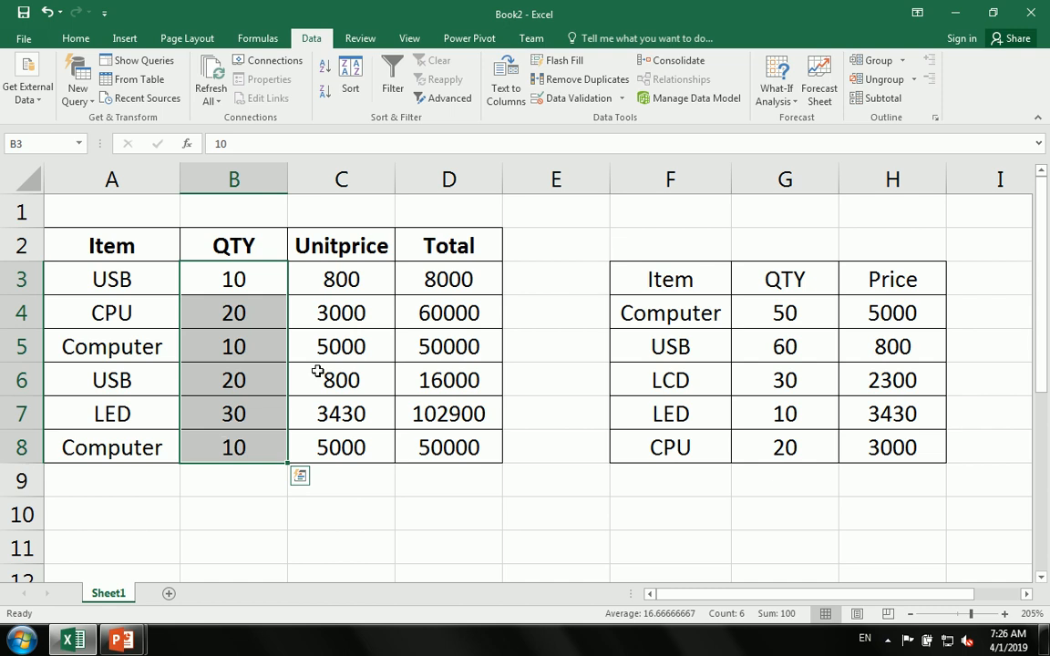
drag(780, 313, 783, 444)
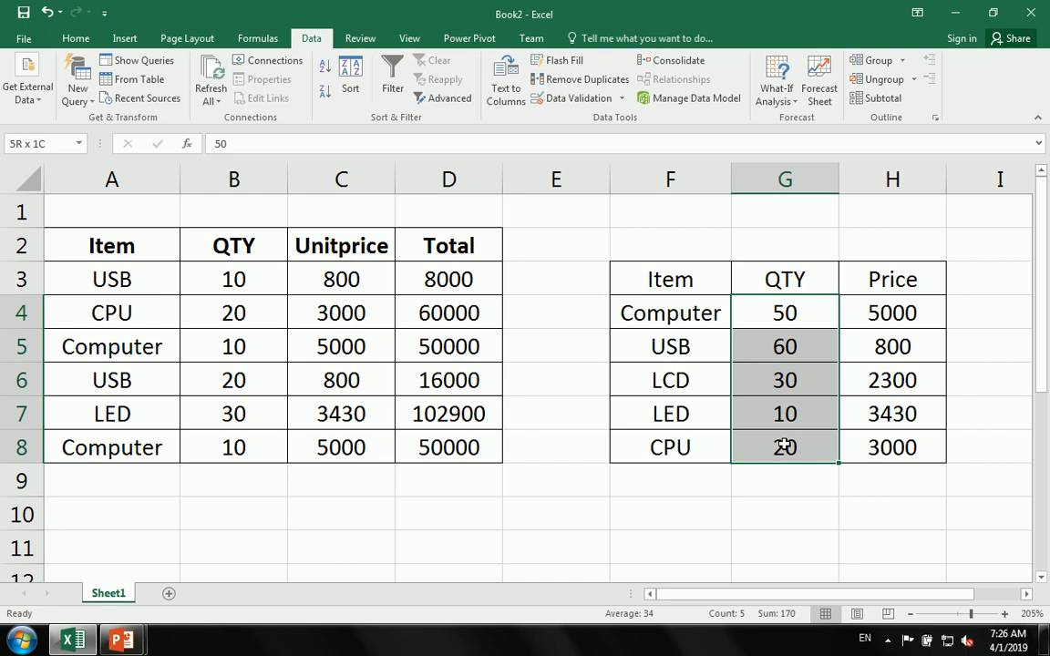
drag(784, 445, 783, 444)
drag(643, 269, 780, 401)
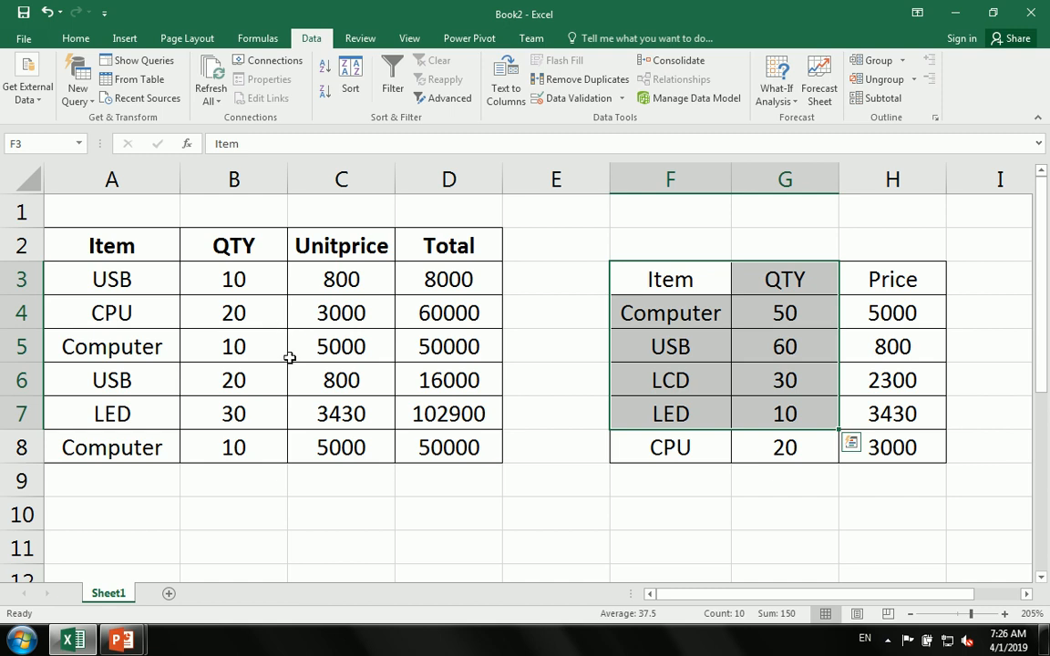
click(666, 304)
key(Up)
drag(686, 290, 905, 443)
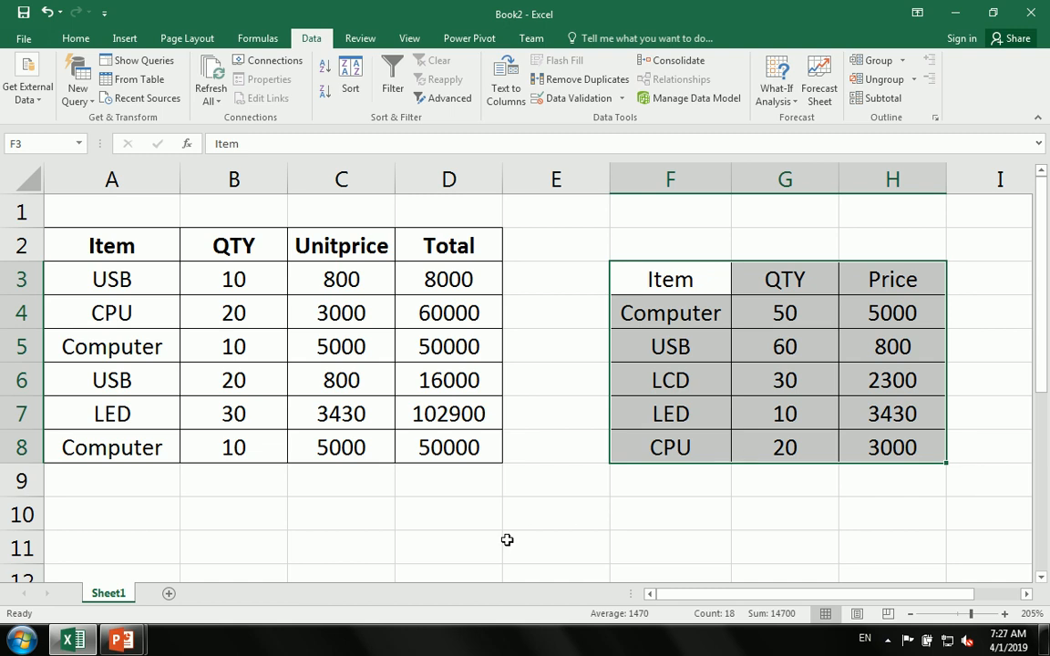
click(522, 578)
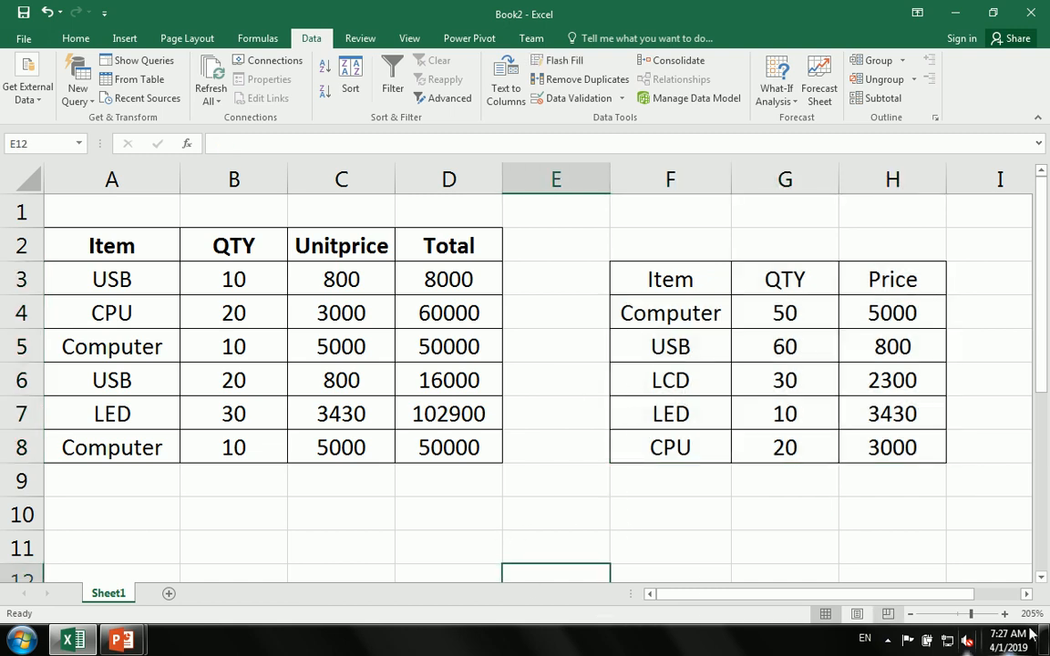
click(1026, 593)
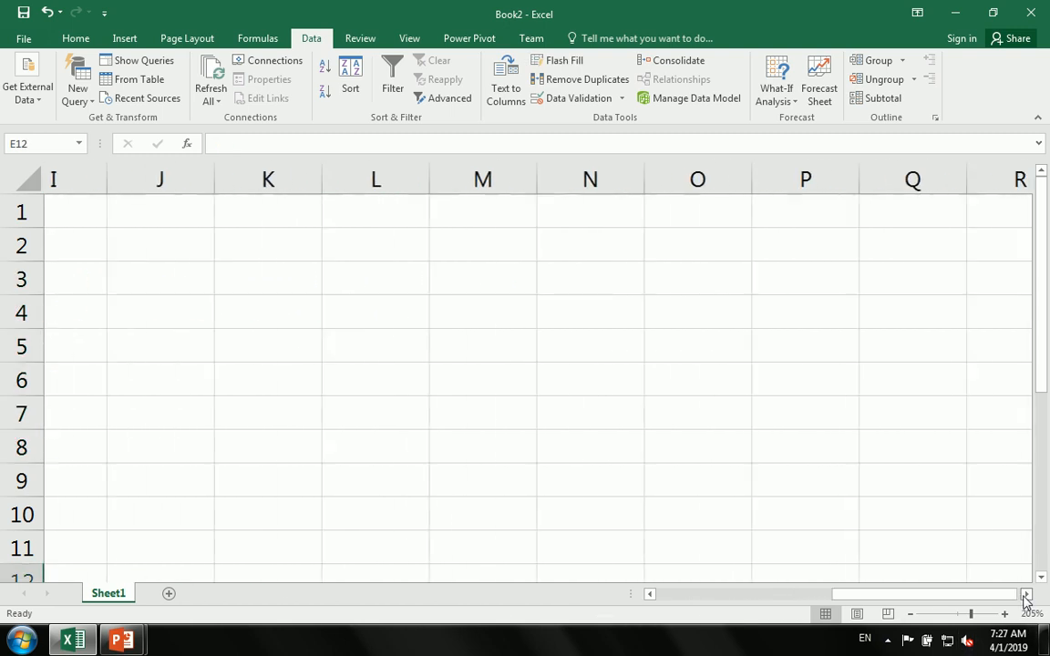
drag(694, 281, 820, 446)
drag(884, 594, 565, 594)
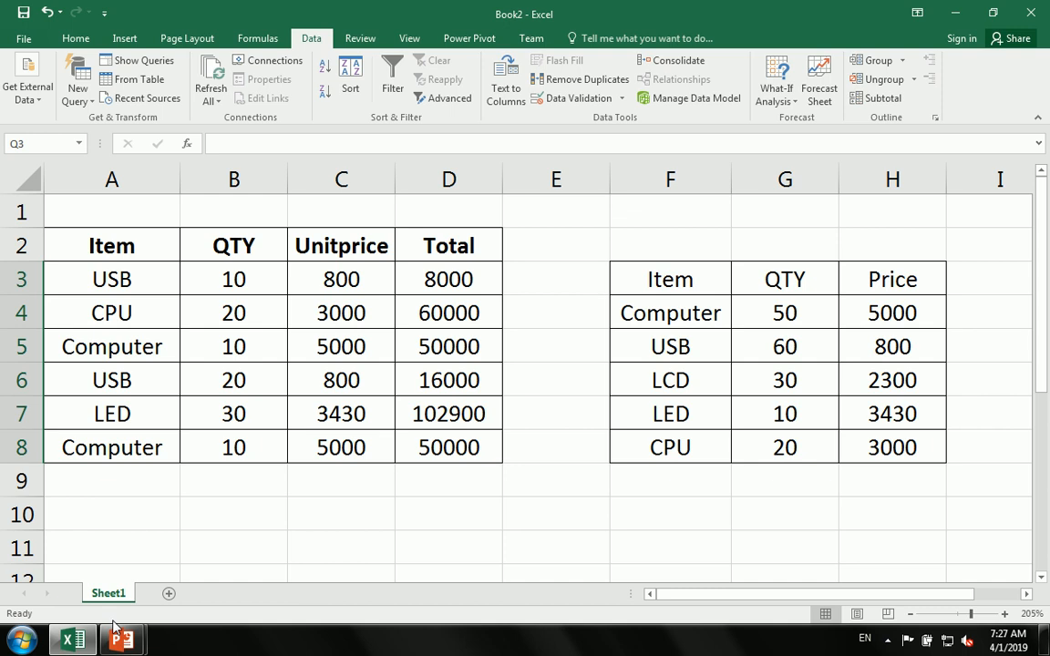
Switch to PowerPoint, resume the slide show to review the list of functions, and return to the Excel workbook
mouse_move(116, 631)
click(148, 583)
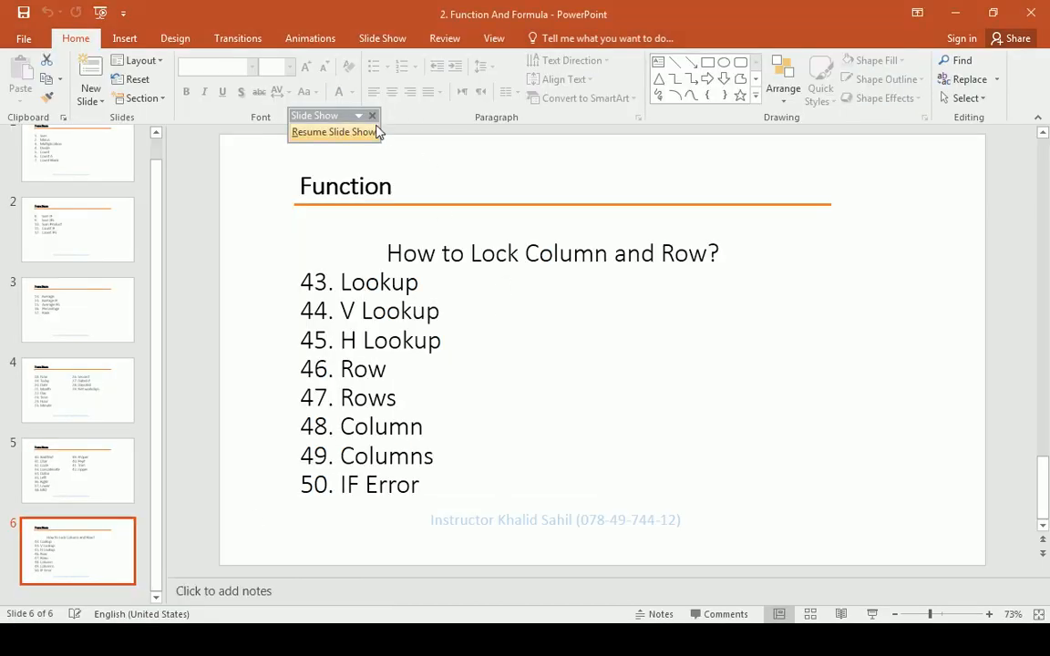
click(328, 137)
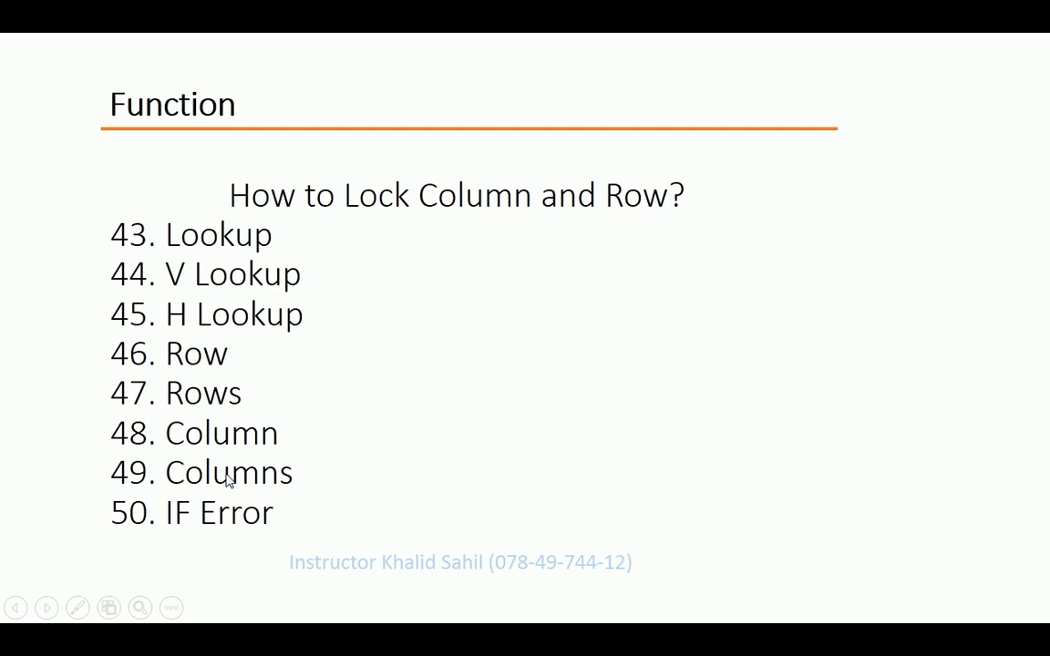
key(super)
click(95, 646)
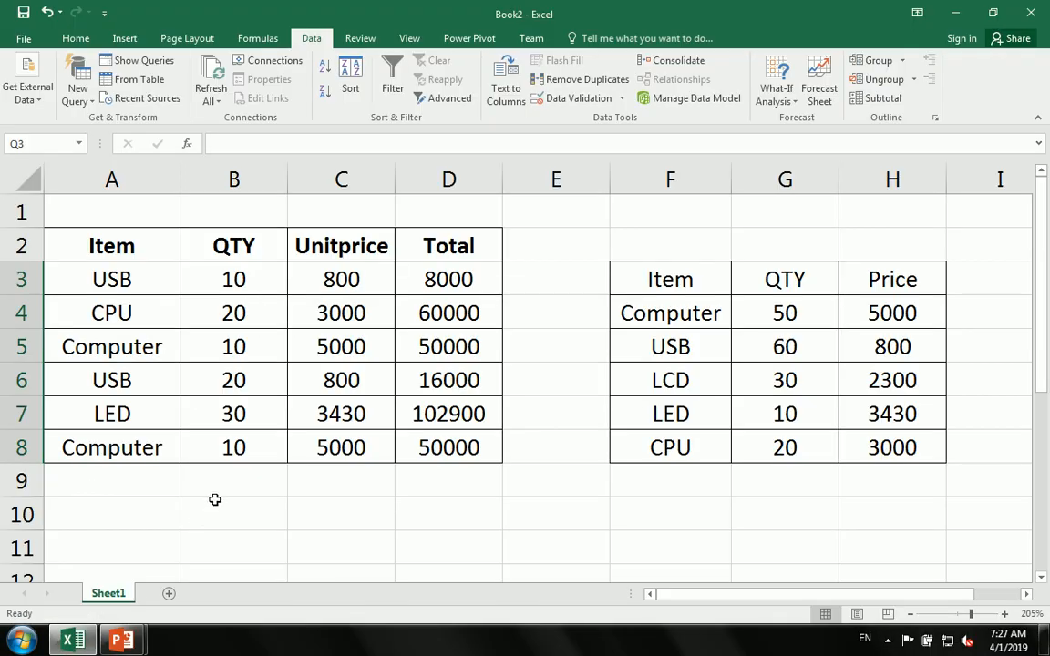
Enter a ROW formula in D26 that returns the row number of cell A25
scroll(219, 465, down, 7)
click(444, 349)
text(=row)
key(Tab)
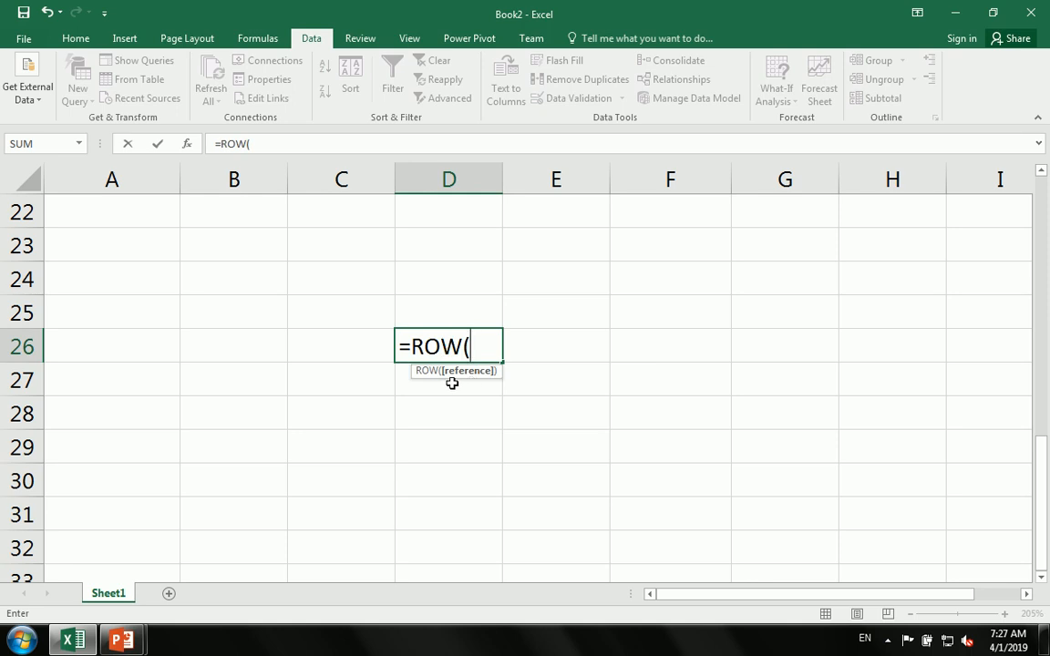
click(124, 304)
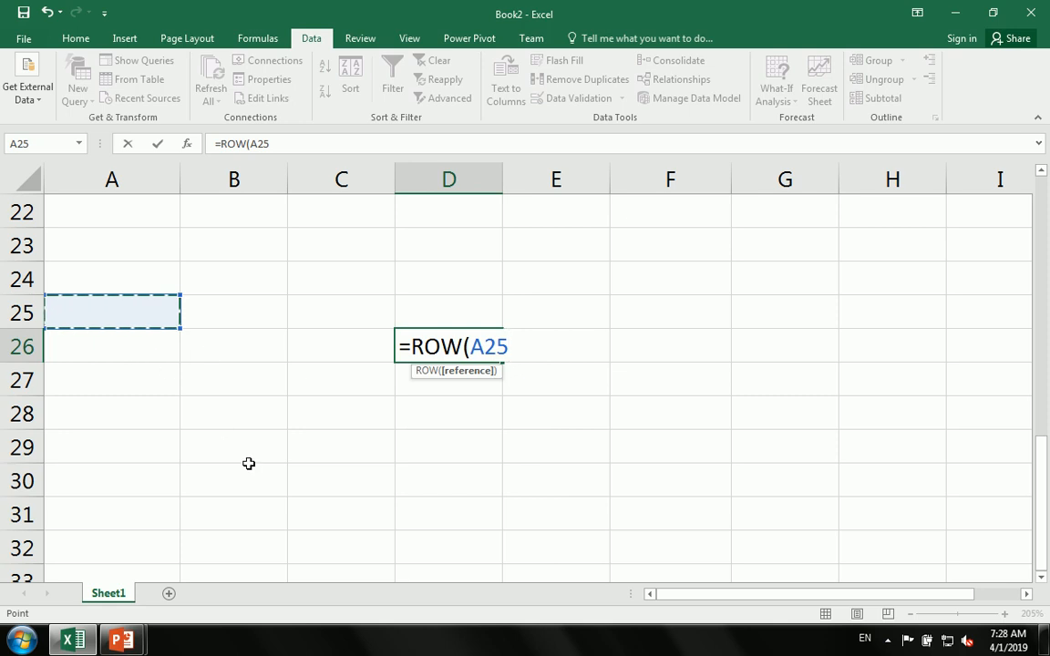
key(Return)
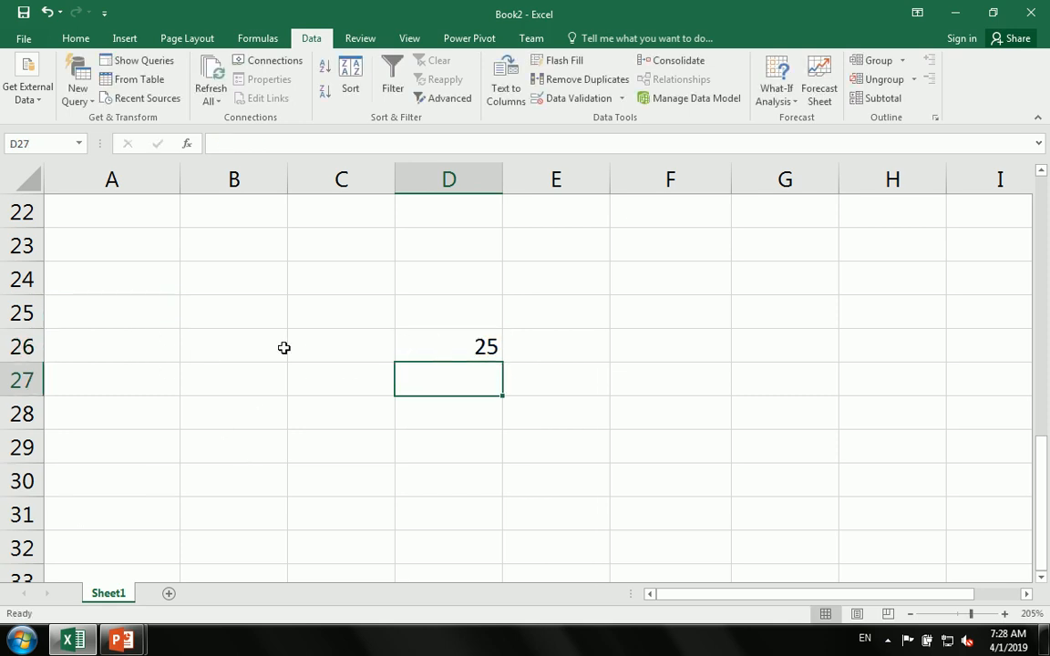
click(73, 312)
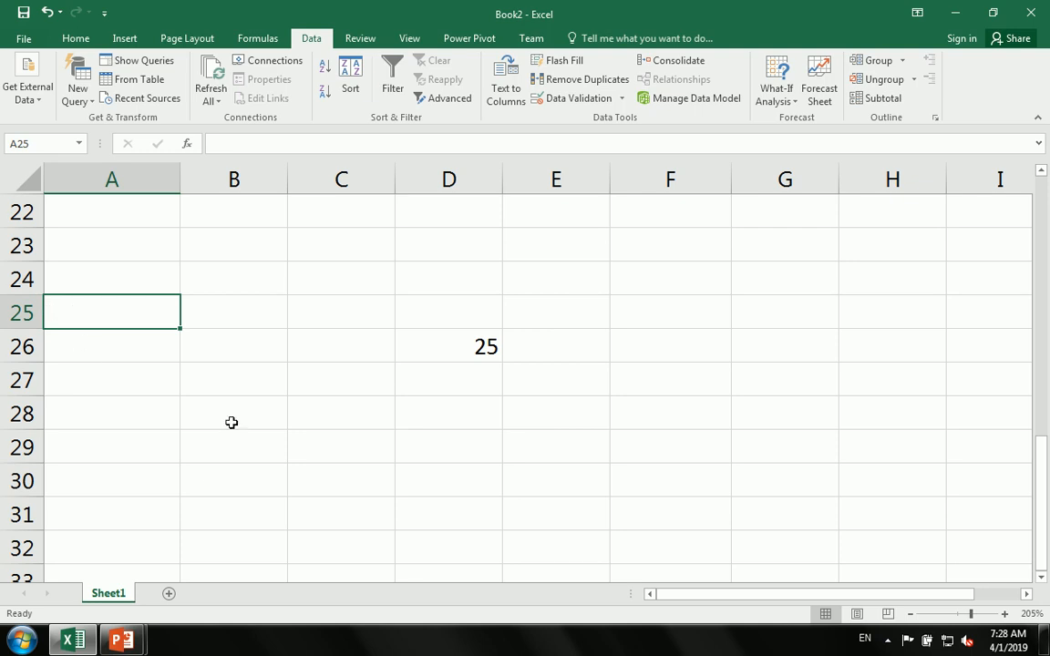
Enter a ROWS formula in D28 that counts the rows in the range A23:A29
click(444, 405)
text(=rows)
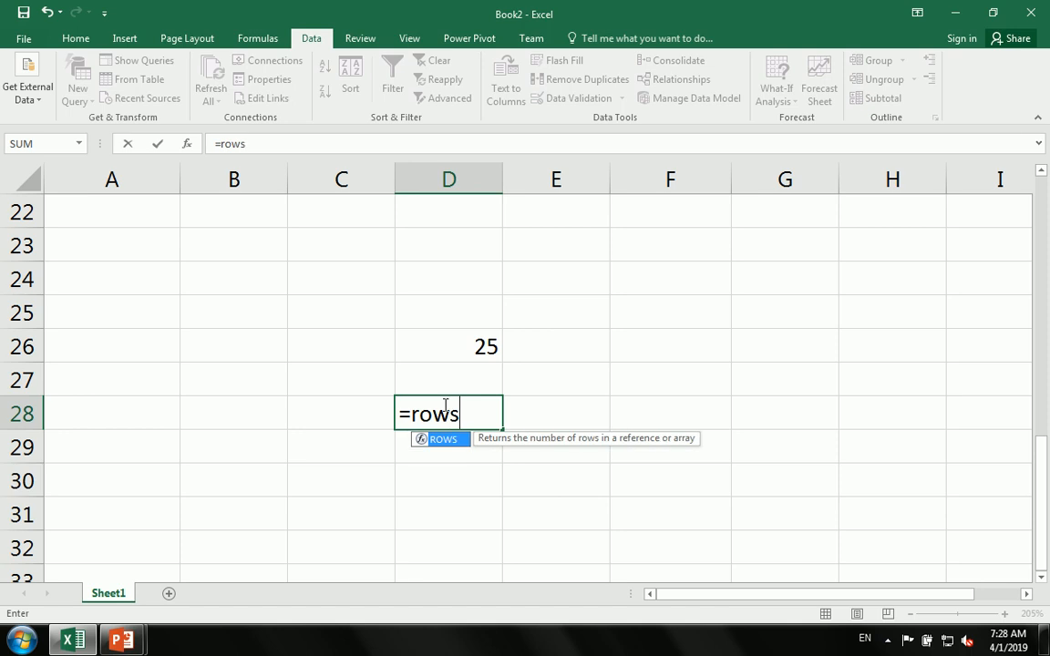
key(Tab)
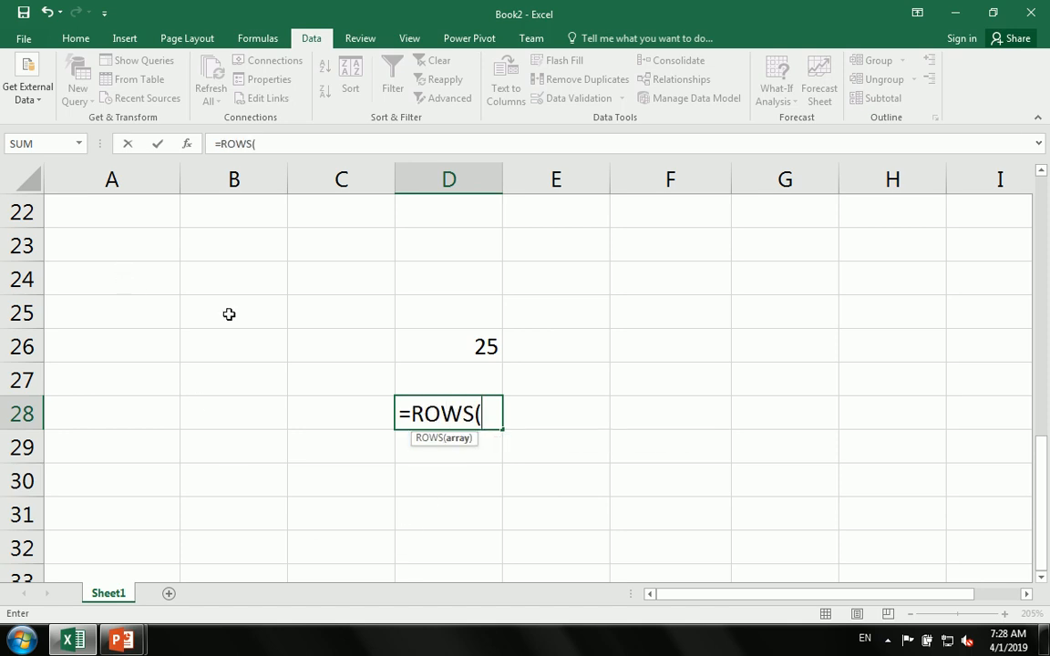
drag(109, 240, 149, 430)
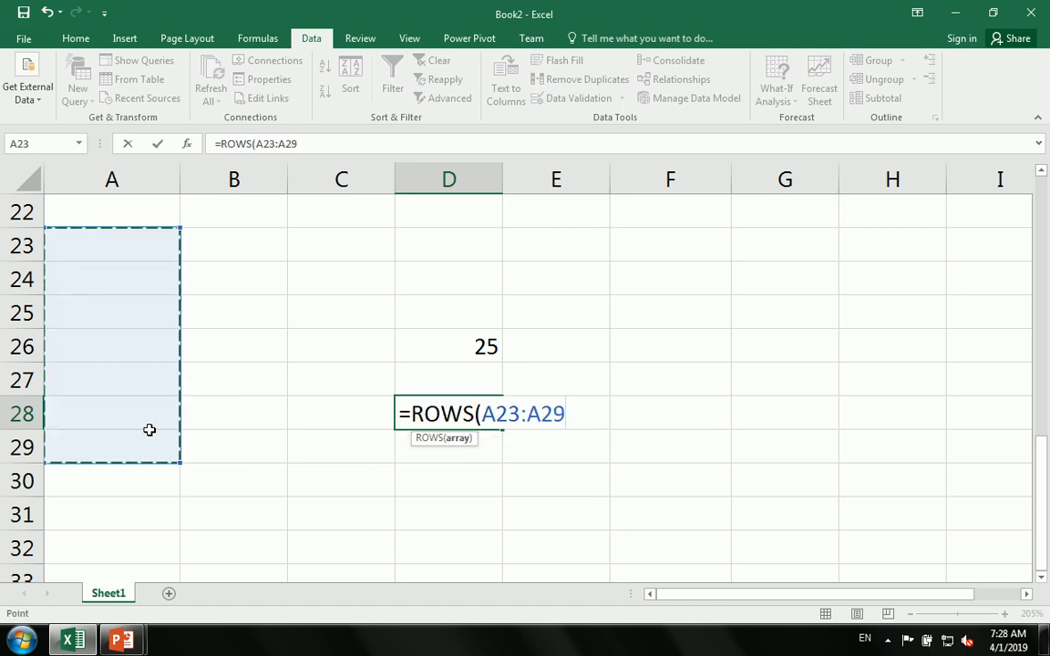
key(Return)
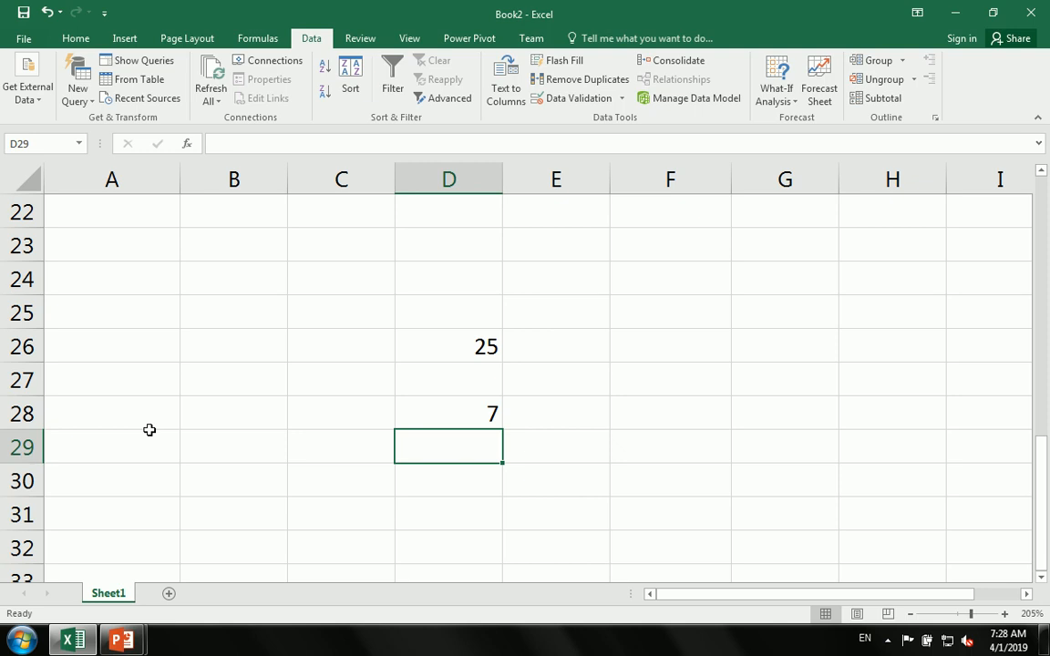
Enter a COLUMN formula in E25 that returns the column number of cell B24
click(584, 321)
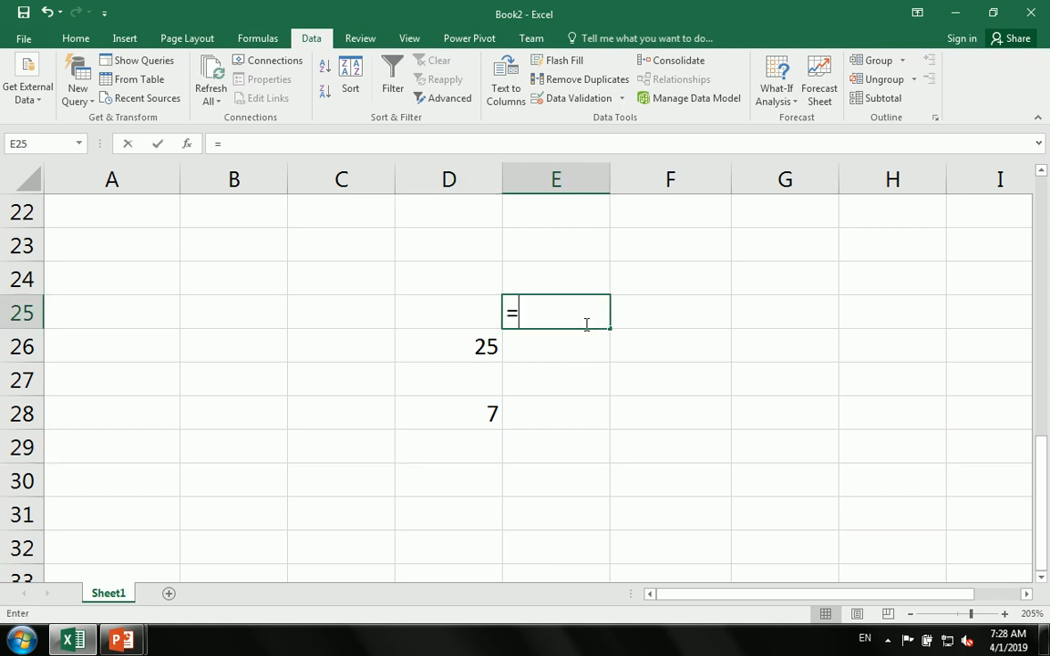
text(=col)
key(Tab)
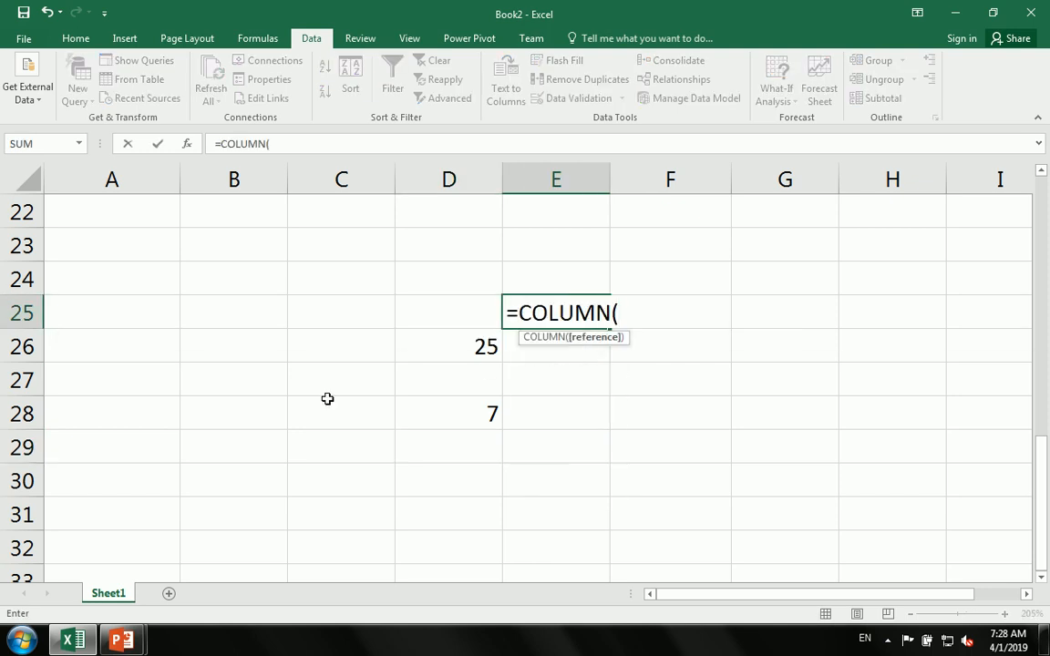
click(222, 289)
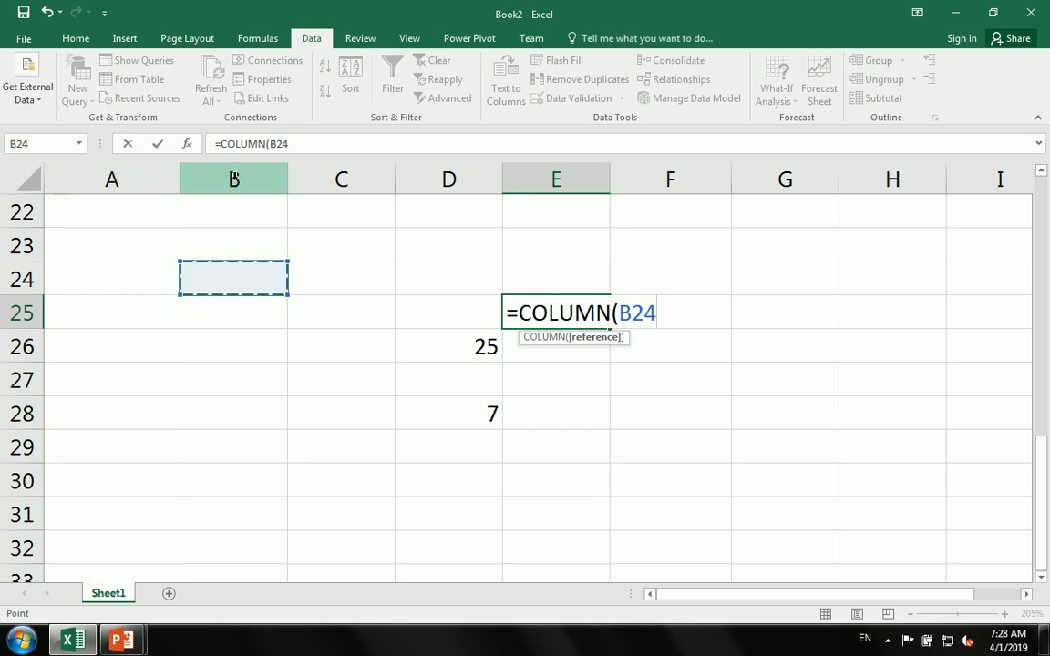
key(Return)
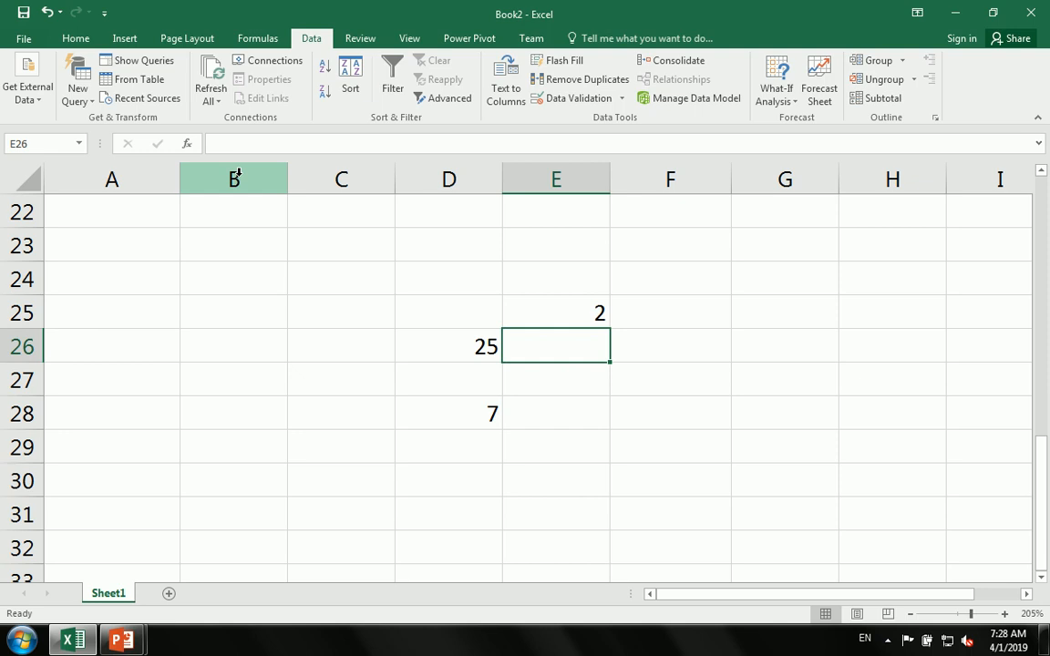
Enter a COLUMNS formula in E26 that counts the columns in the range A22:D22
text(=col)
key(Tab)
key(BackSpace)
text(S)
key(Tab)
drag(140, 226, 397, 221)
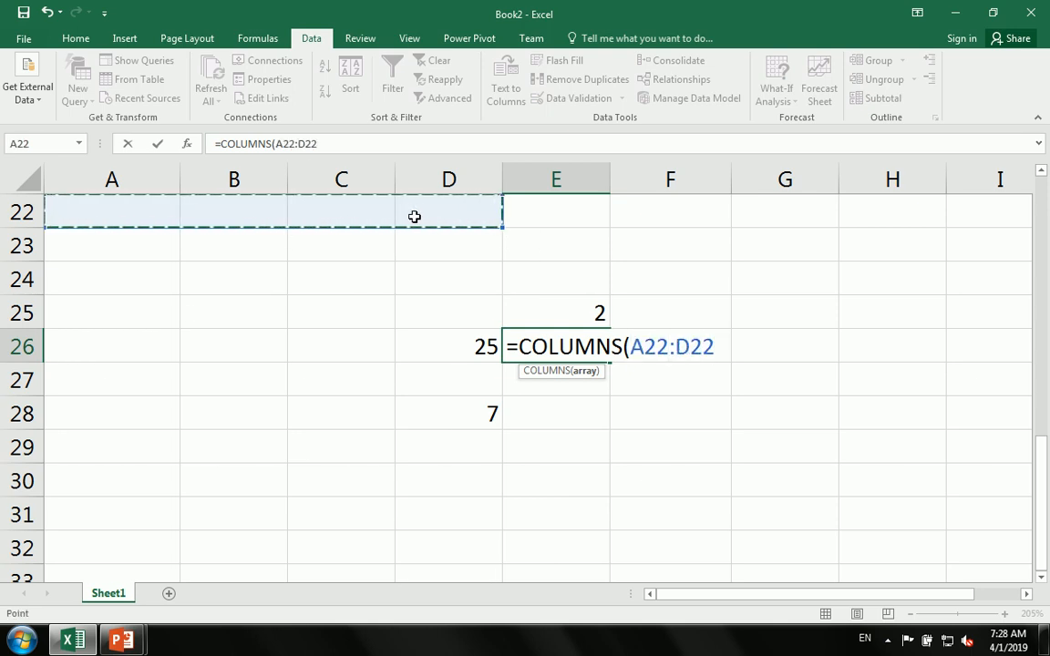
key(Return)
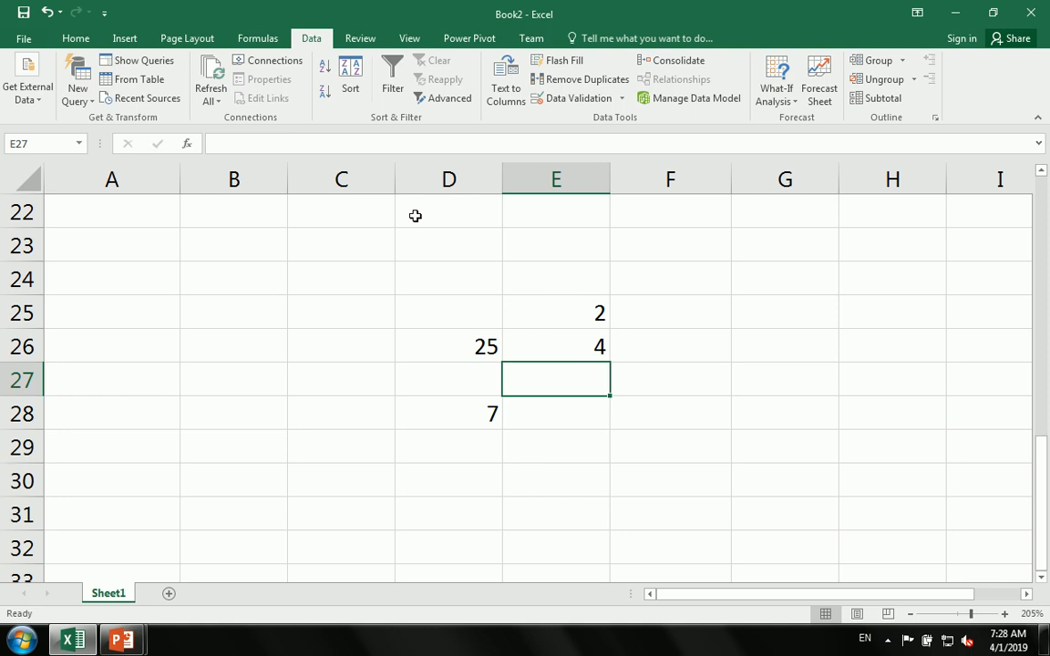
Clear the example formulas from the range D24:G31
drag(446, 278, 773, 497)
key(Delete)
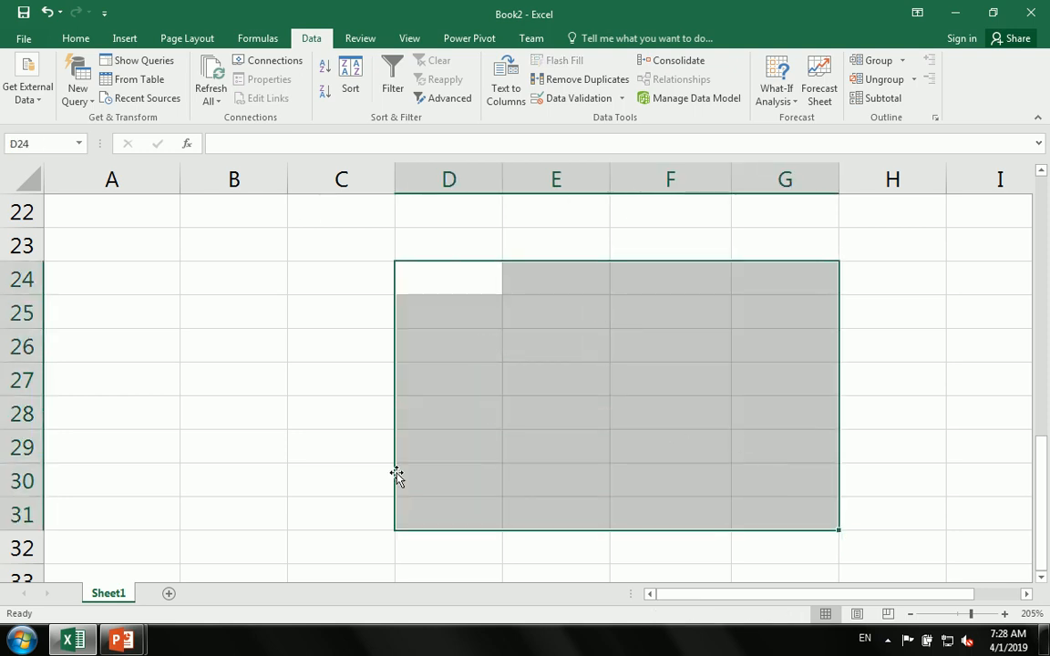
click(248, 447)
Open the Data workbook from the desktop and look through its CountIF and SUMProduct sheets
key(super+d)
double_click(30, 208)
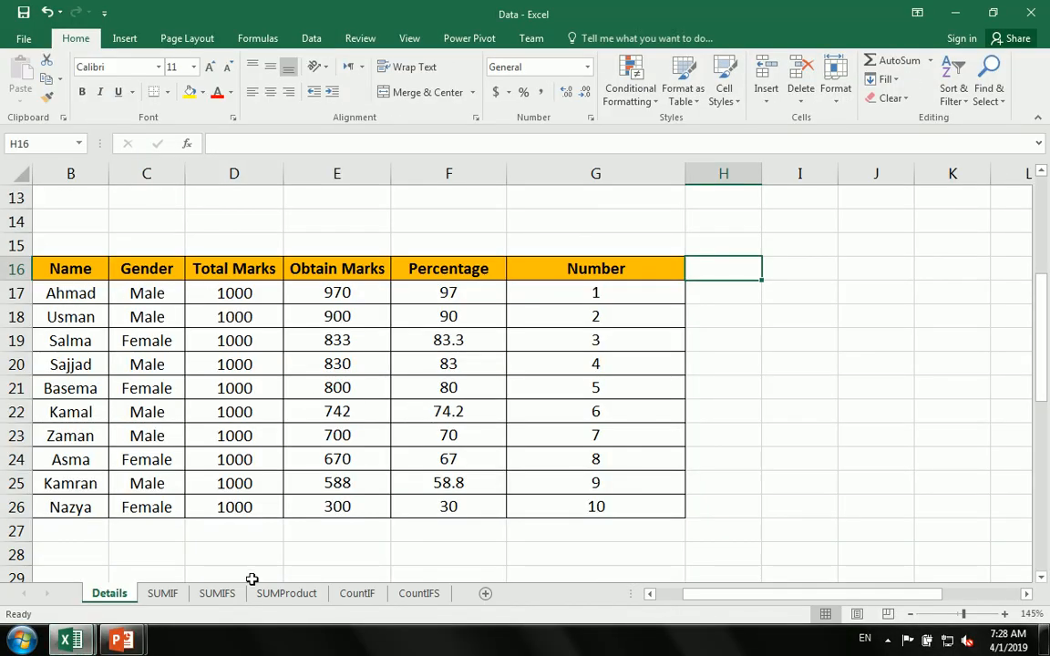
click(356, 593)
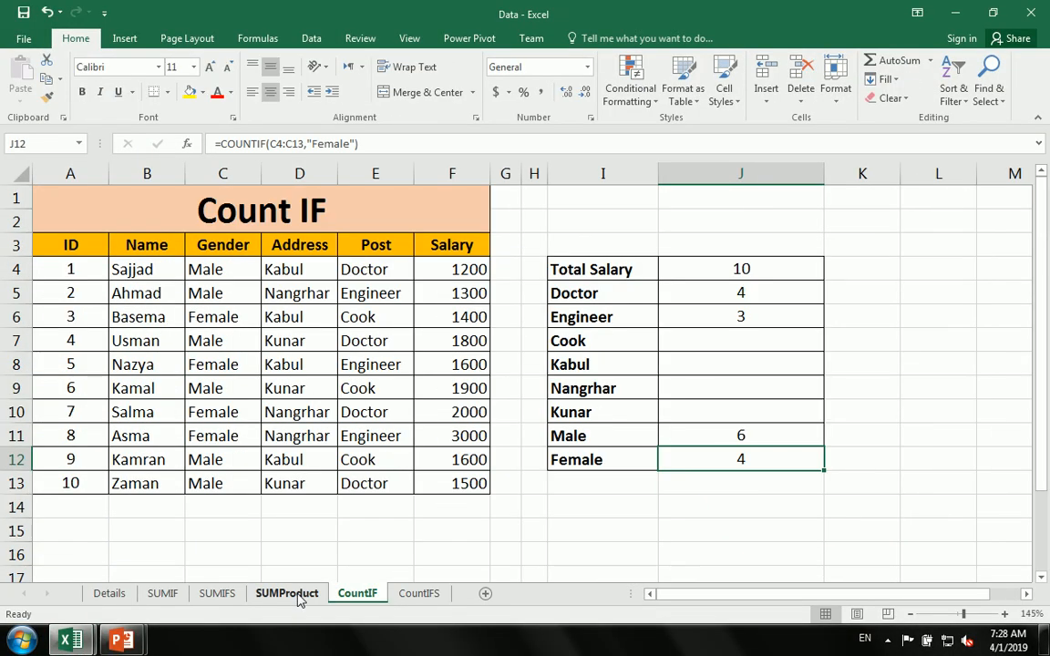
click(287, 593)
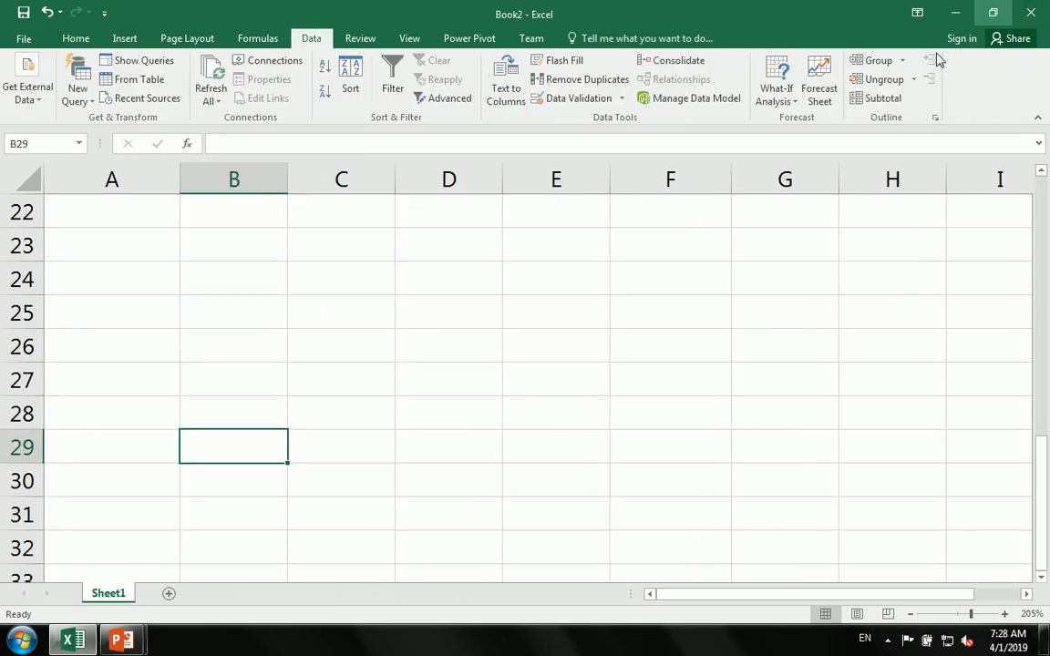
click(434, 392)
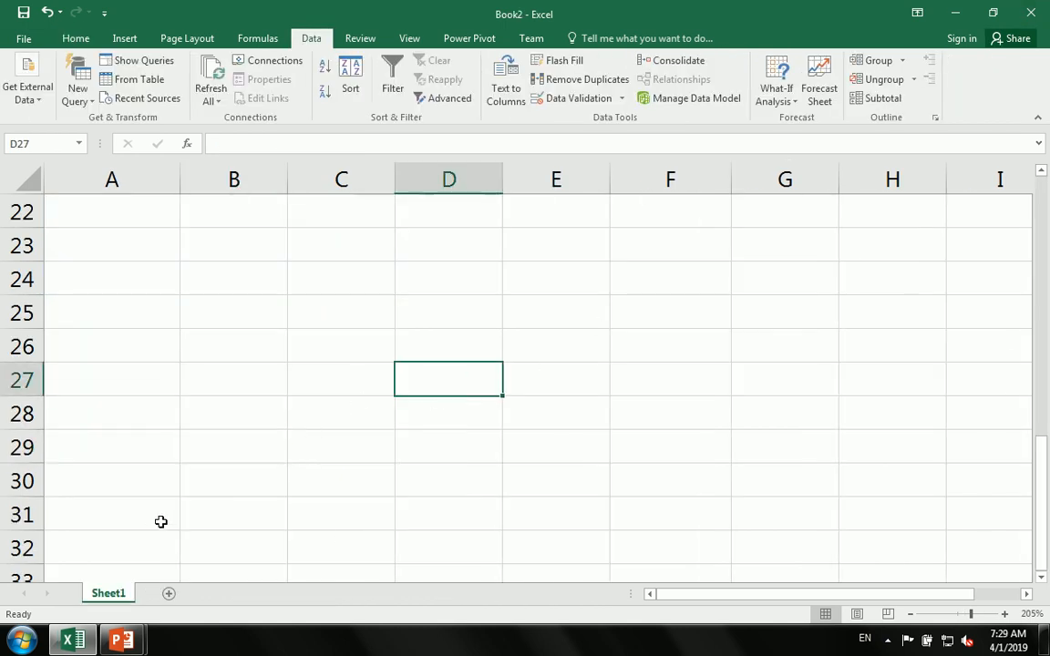
scroll(161, 521, up, 7)
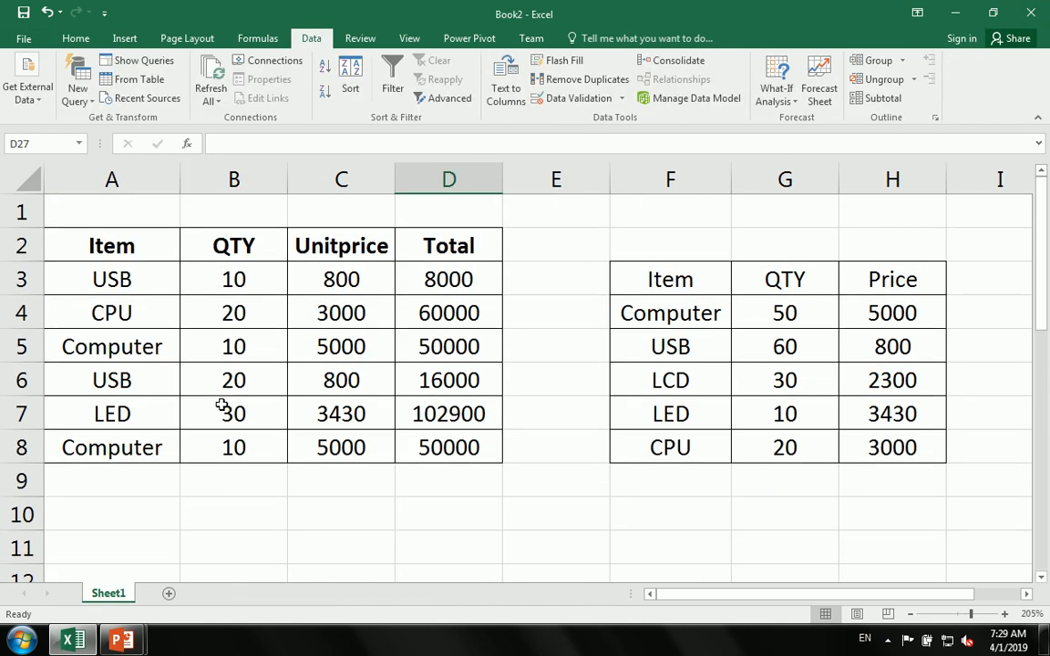
scroll(223, 408, down, 3)
scroll(222, 407, up, 3)
scroll(223, 407, down, 5)
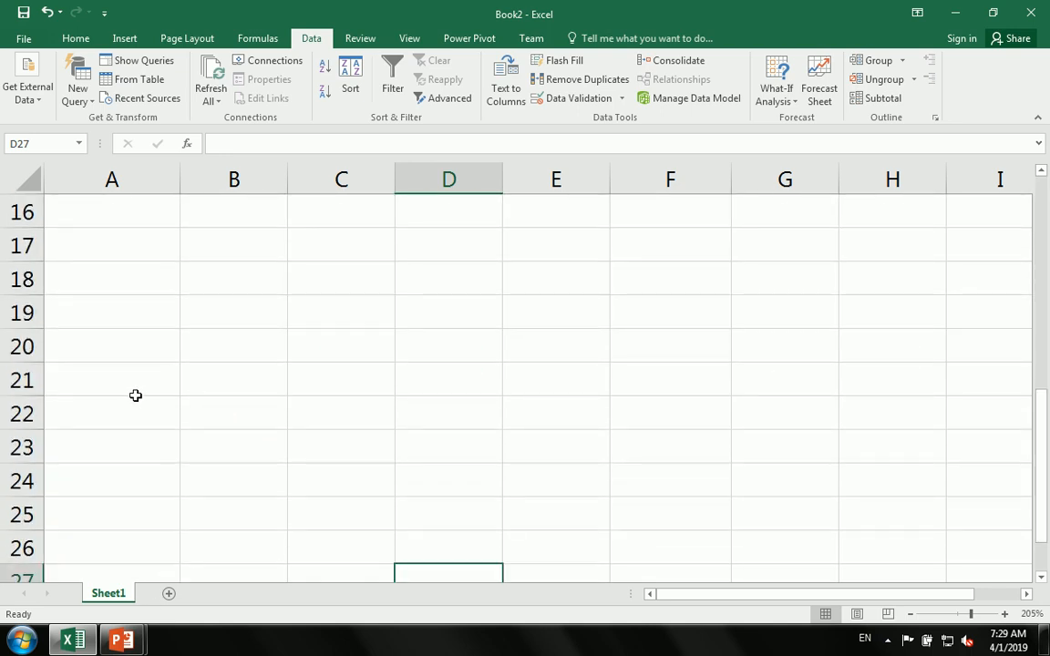
Open the Data workbook from the desktop and copy the Name, Gender and Address columns with their headers from the Details sheet
key(super+d)
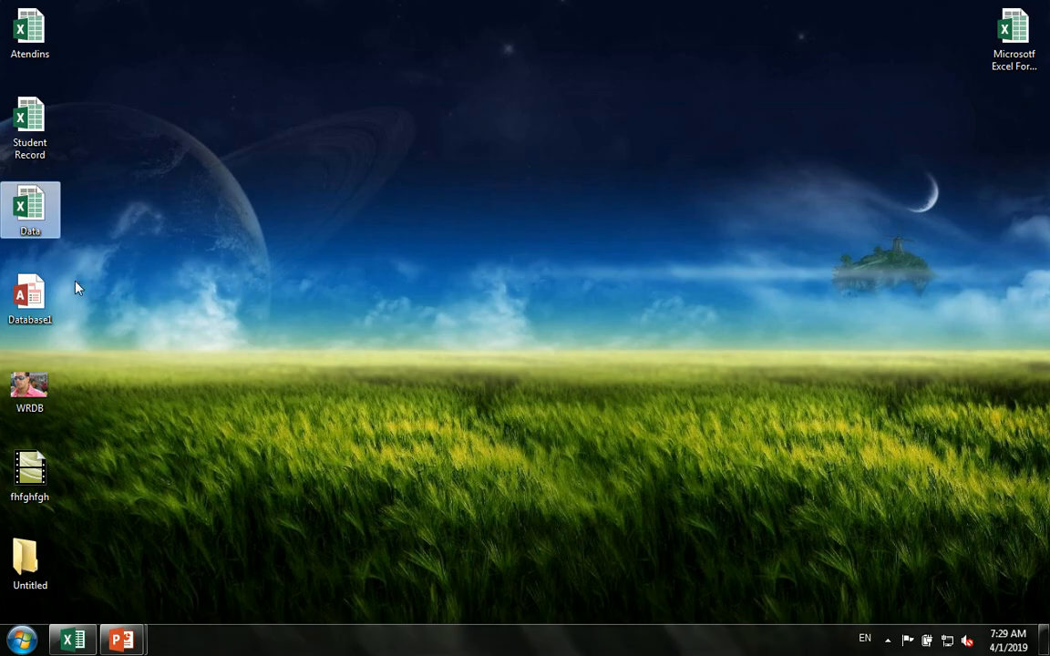
double_click(25, 208)
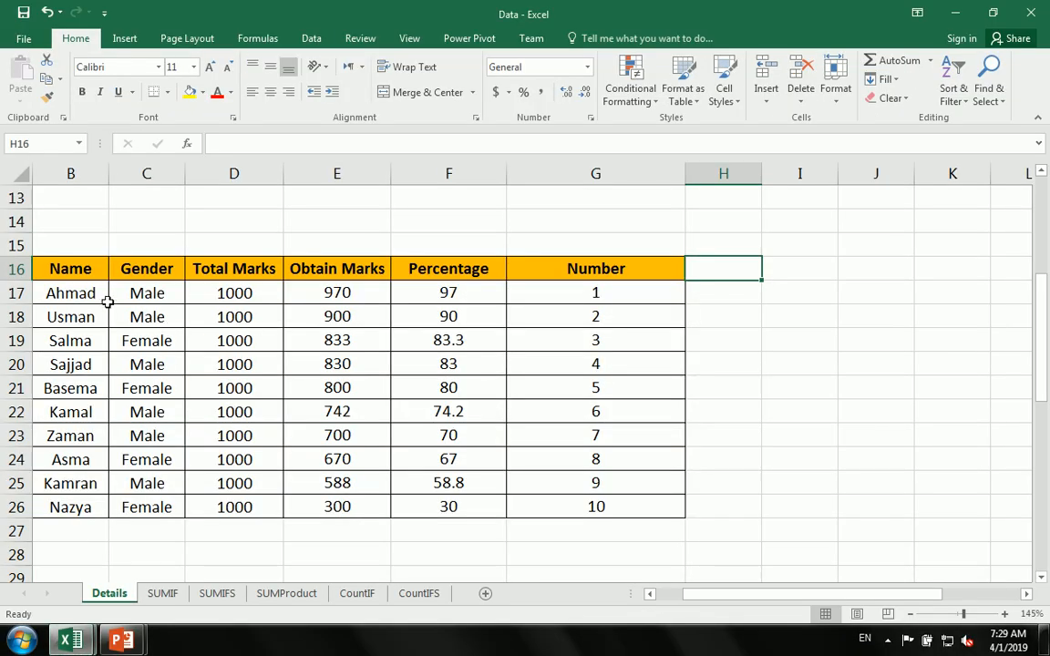
click(95, 272)
drag(104, 303, 218, 499)
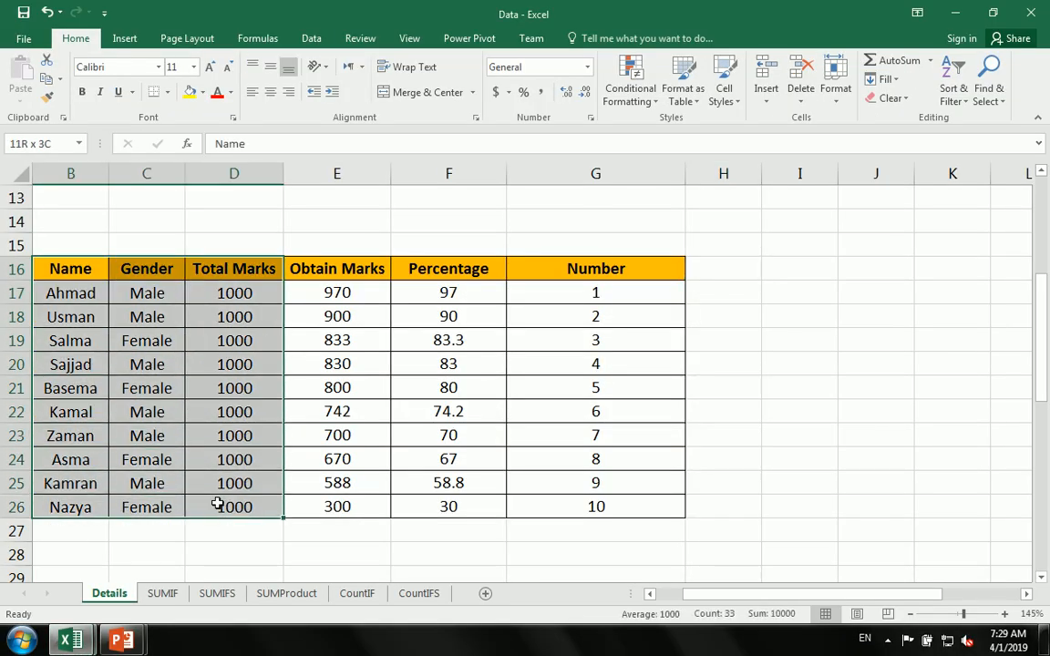
scroll(280, 390, up, 1)
scroll(280, 391, up, 4)
drag(80, 202, 279, 432)
key(ctrl+c)
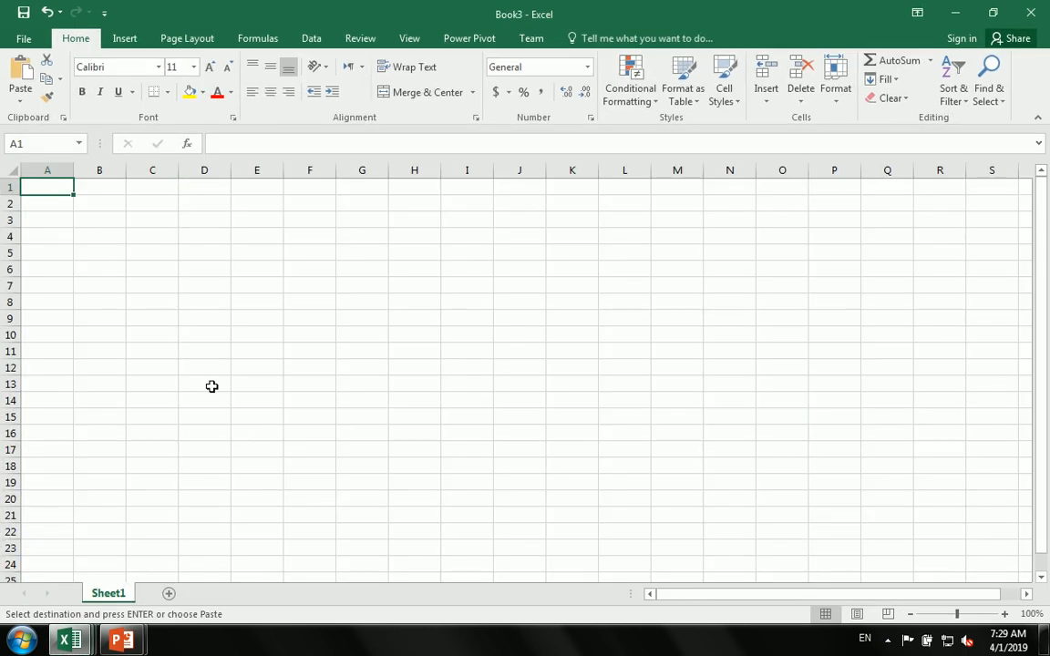
Paste the copied Name, Gender and Address columns into a blank new workbook starting at B1
click(101, 189)
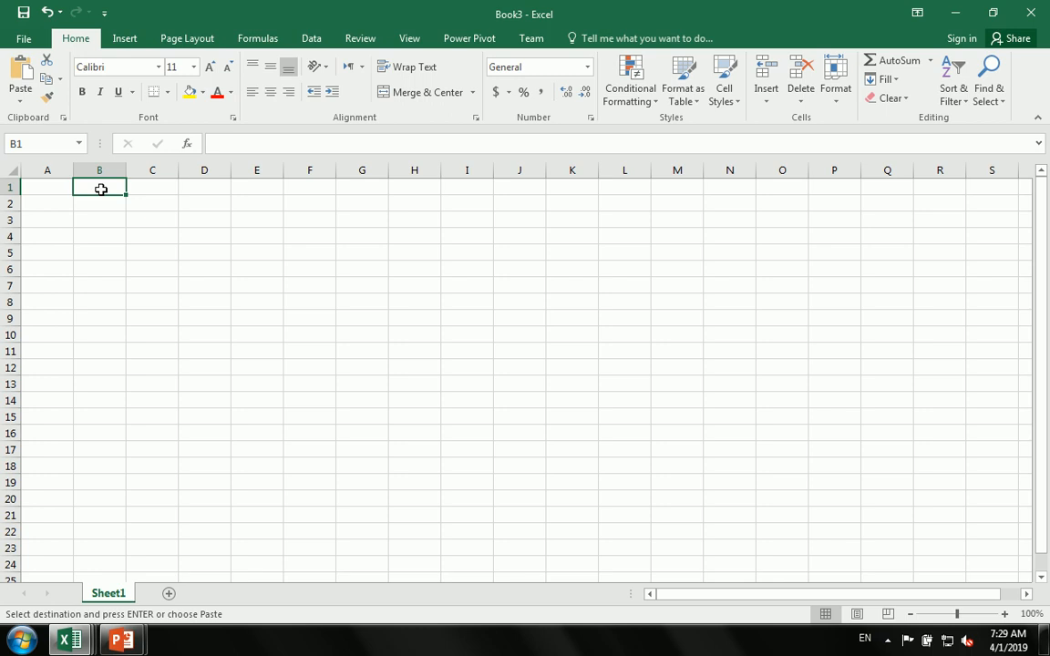
key(ctrl+v)
scroll(164, 265, up, 5)
Add the header ID in A1 and number the records 1 to 10 in A2:A11
click(90, 208)
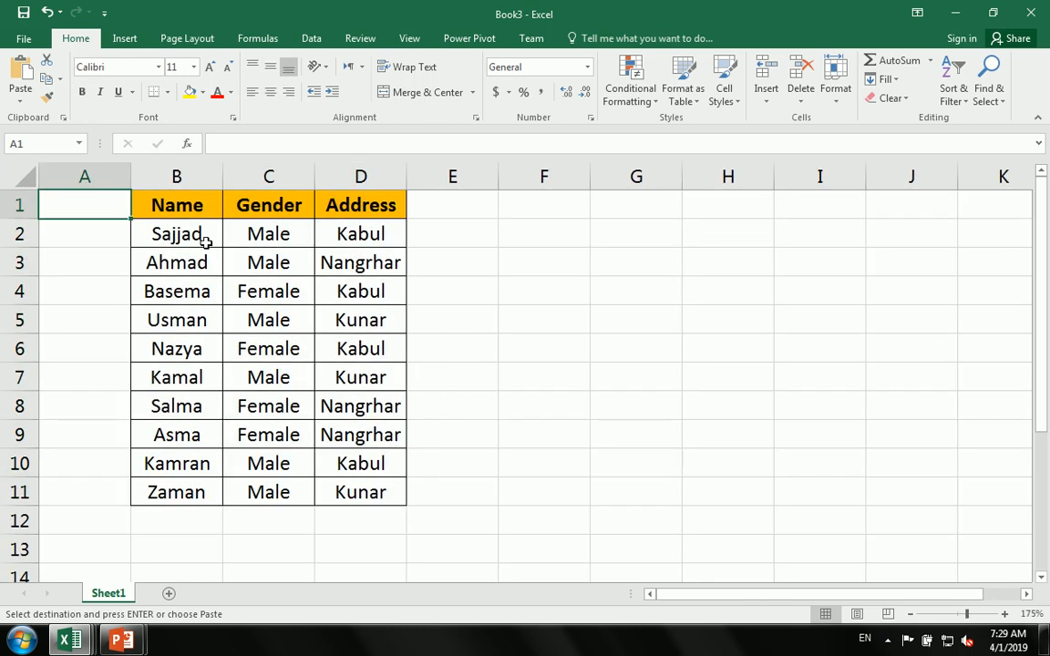
text(ID)
key(Return)
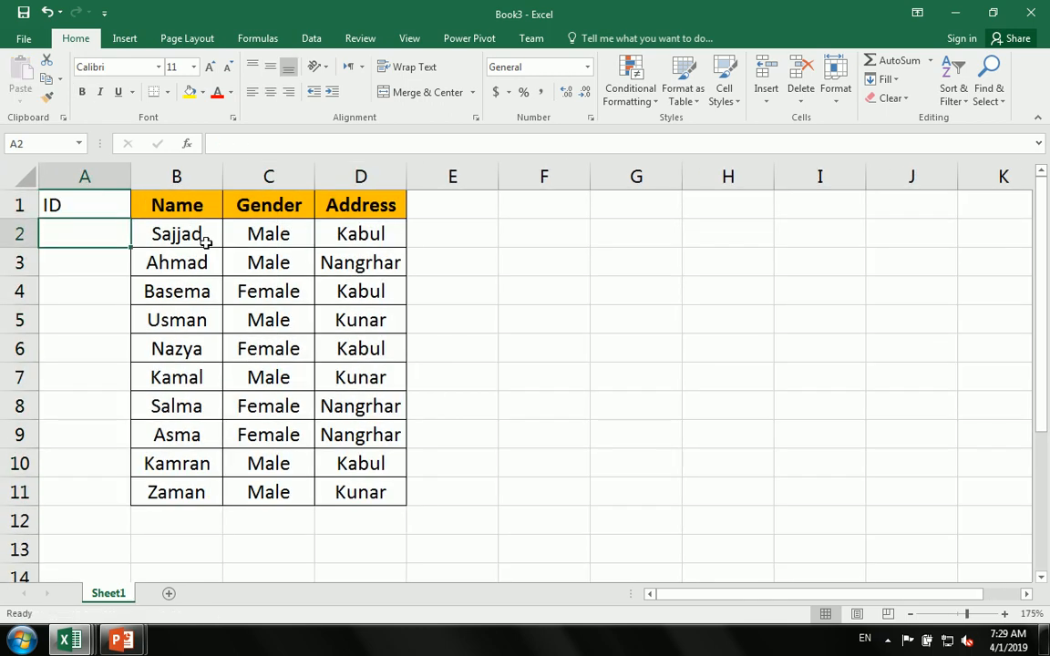
text(1)
key(Return)
text(2)
key(Return)
text(3)
key(Return)
text(4)
key(Return)
text(5)
key(Return)
text(6)
key(Return)
text(7)
key(Return)
text(8)
key(Return)
text(9)
key(Return)
text(10)
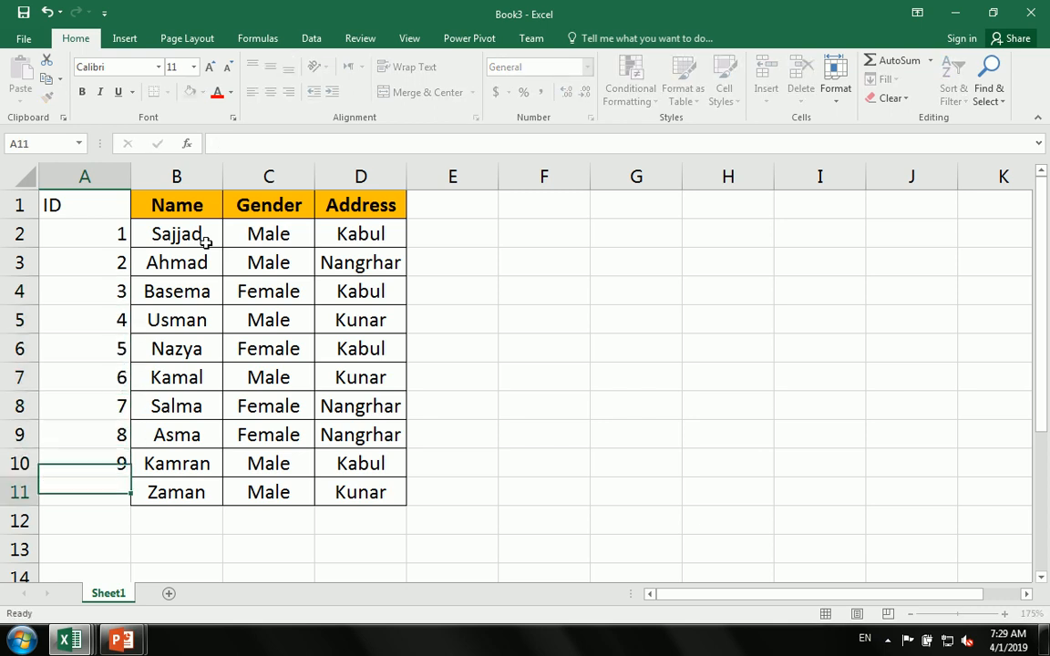
Copy the formatting of B1 to A1 and of B2 to A2:A11, and widen the Address column slightly
click(165, 209)
click(48, 96)
click(86, 203)
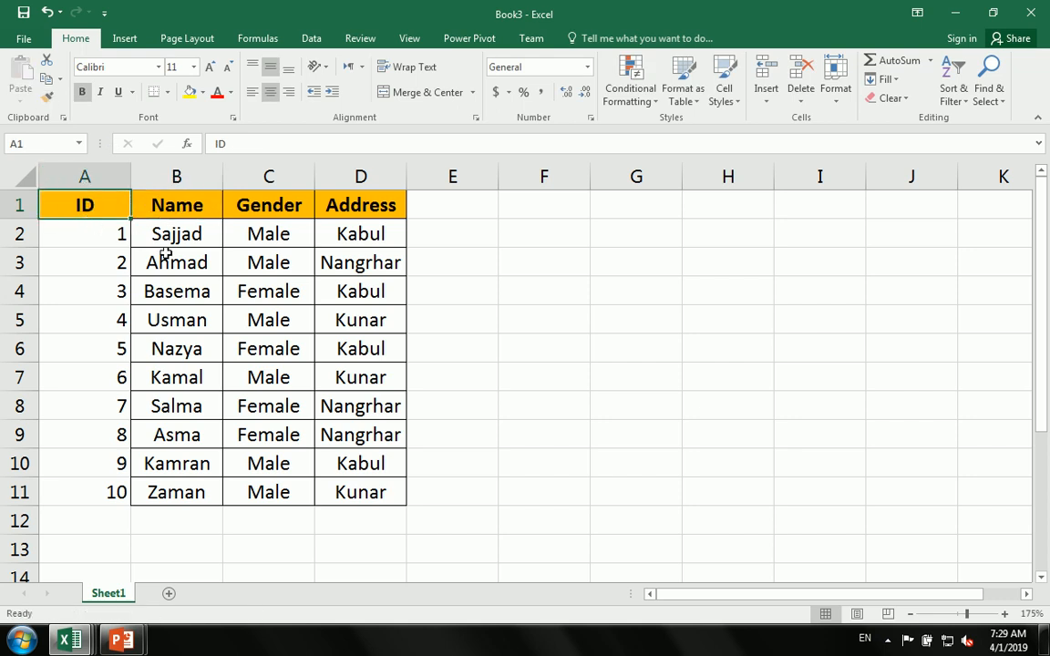
click(147, 230)
click(48, 96)
drag(87, 232, 85, 492)
click(504, 331)
drag(402, 184, 434, 179)
Copy the header and first record A1:D2 to F1 and clear the values in F2:I2
drag(96, 203, 346, 237)
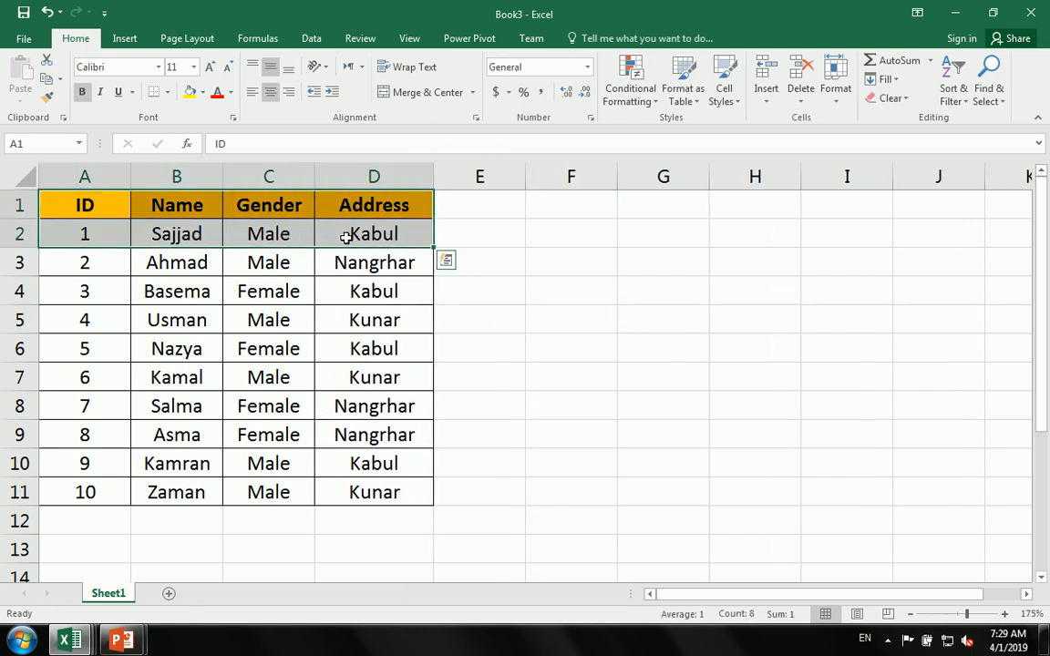
key(ctrl+c)
click(572, 209)
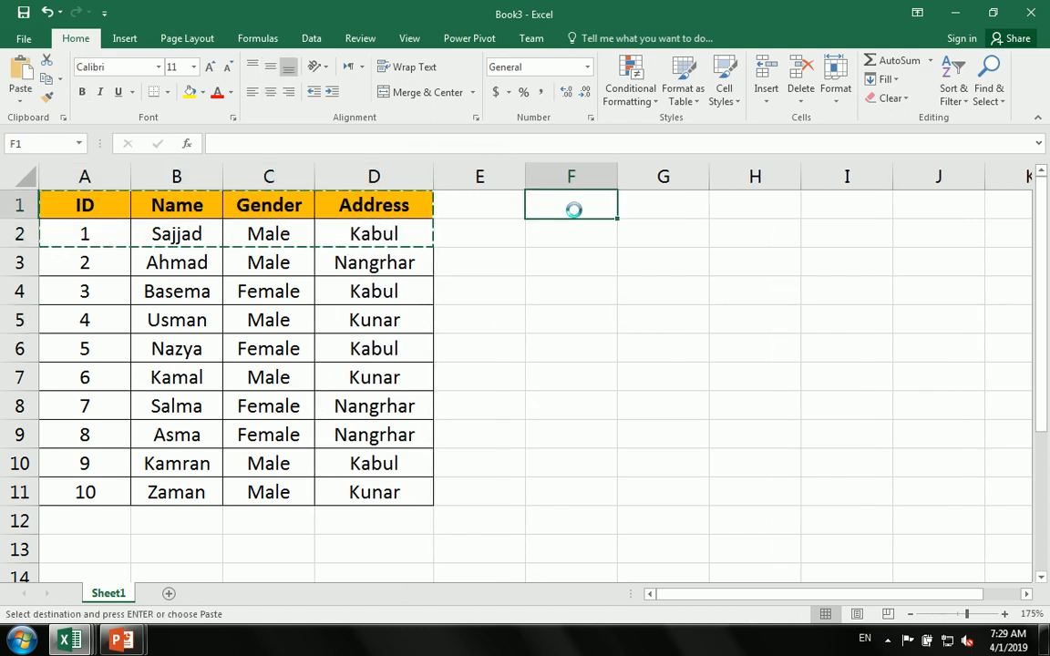
key(ctrl+v)
drag(576, 239, 848, 235)
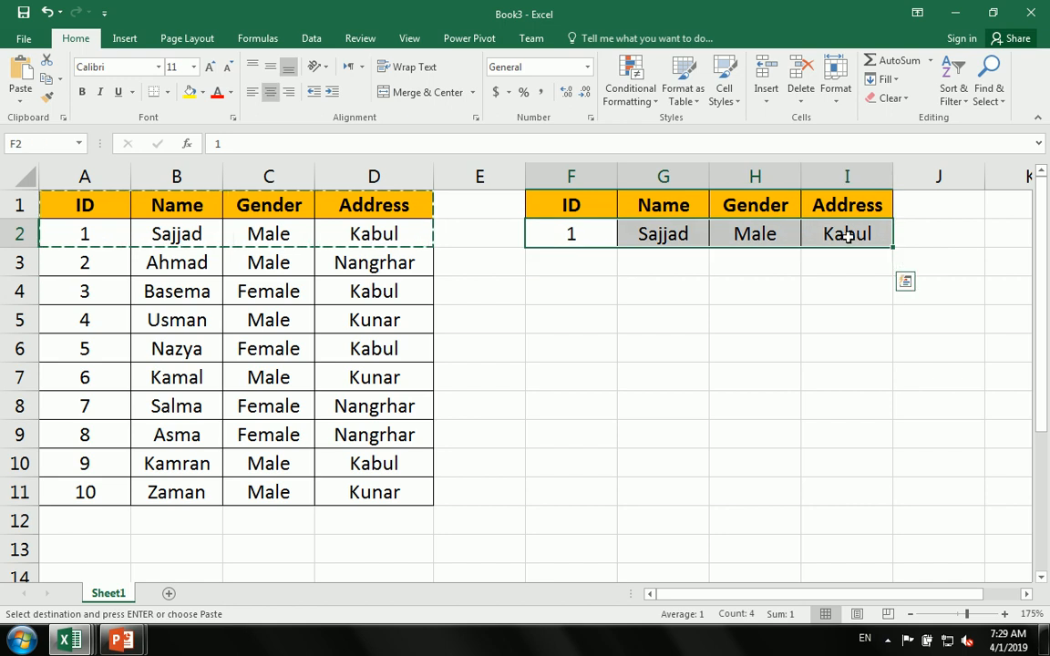
key(Delete)
click(753, 317)
Enter the ID 1 in F2 of the new lookup table
click(577, 239)
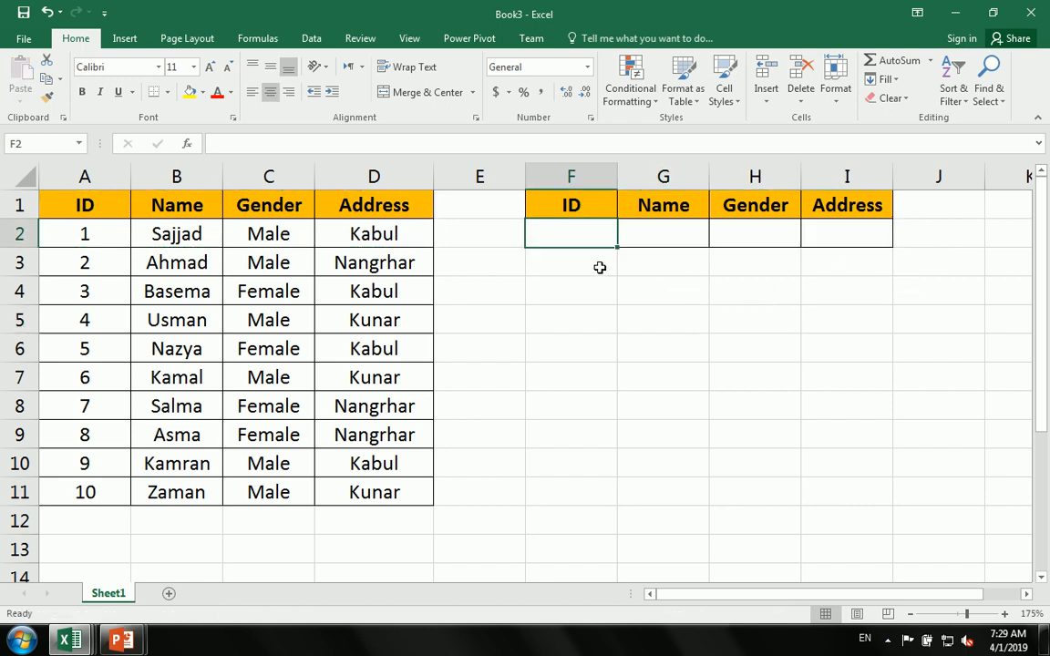
text(1)
key(Return)
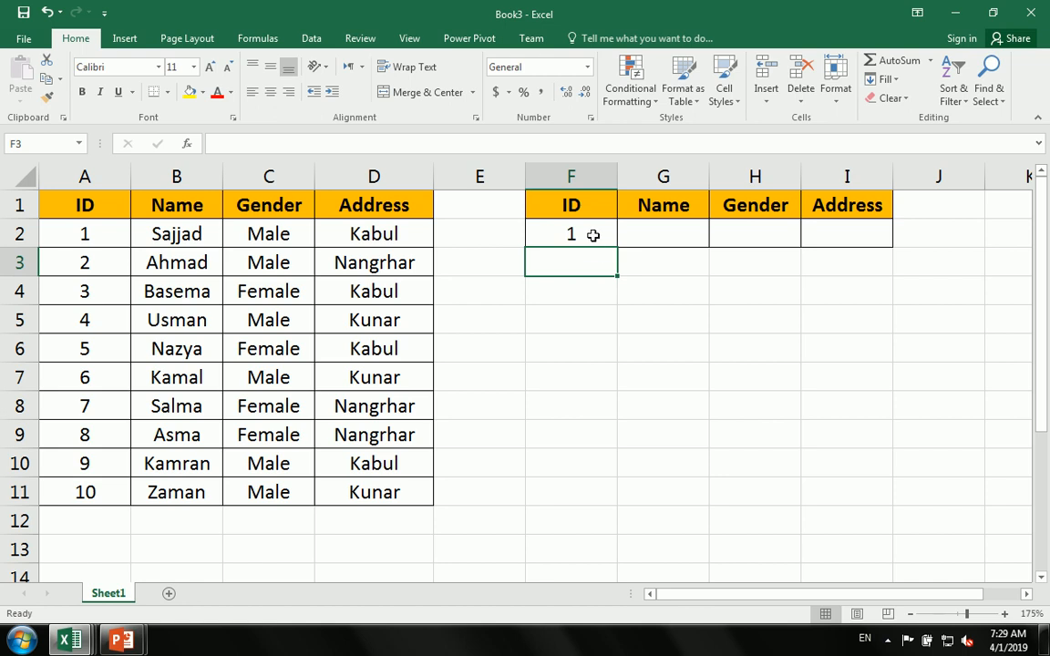
Clear the ID in F2, narrow column E slightly and widen columns G to I of the lookup table
click(593, 235)
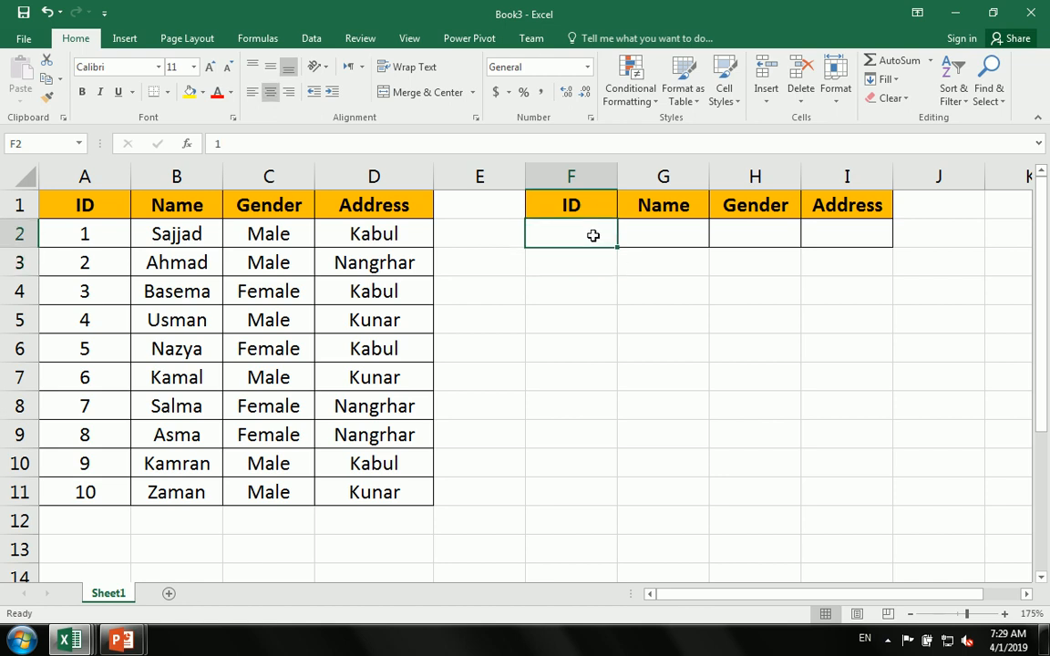
drag(712, 177, 721, 177)
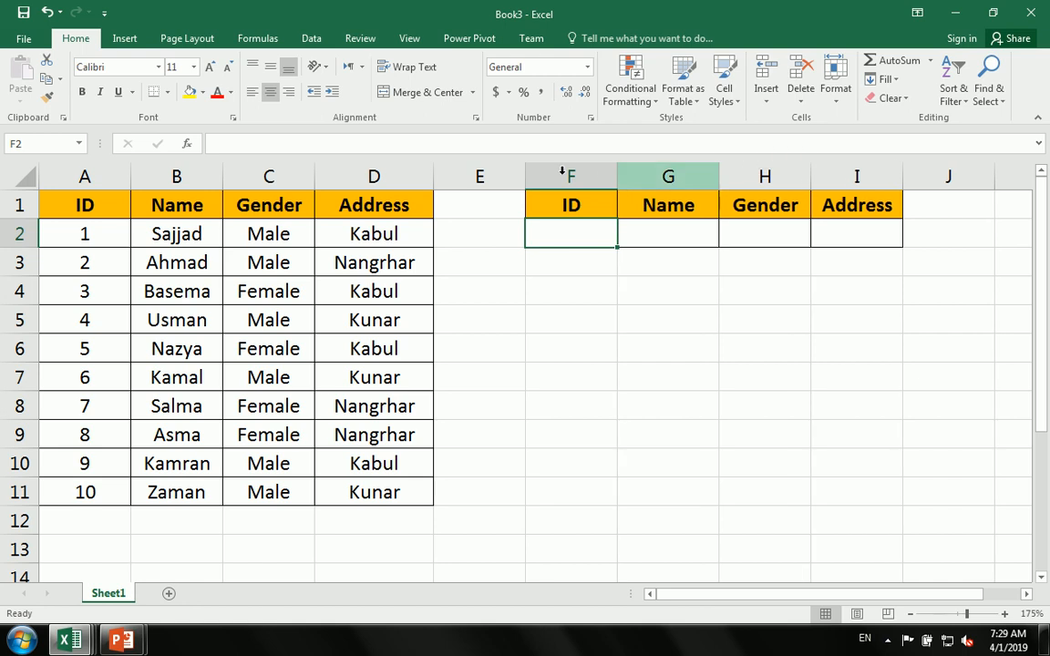
drag(527, 173, 512, 173)
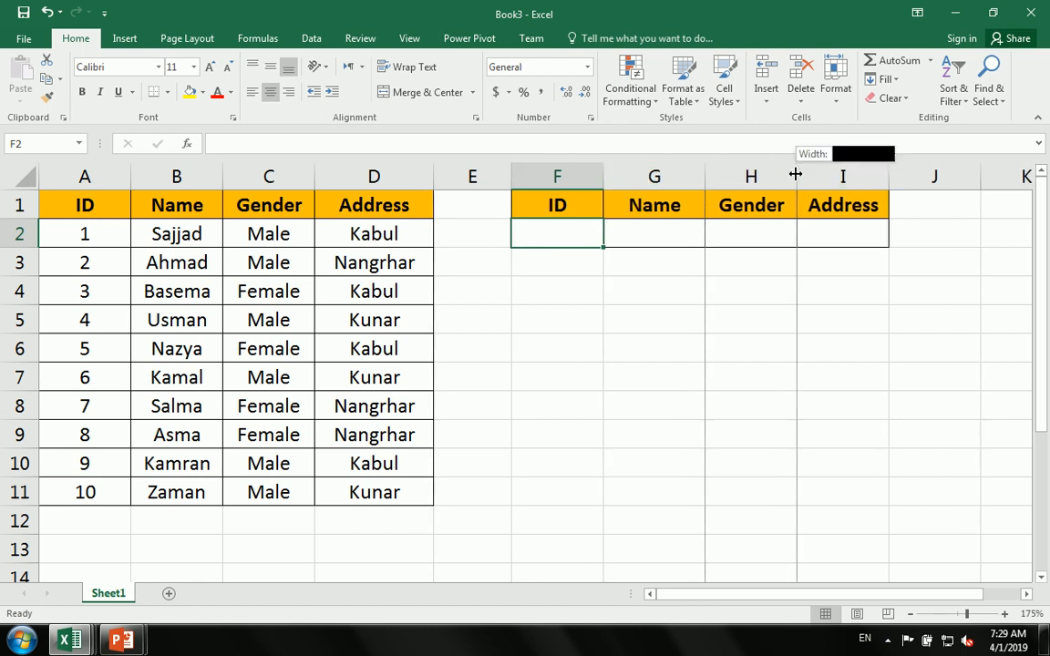
drag(798, 176, 809, 176)
drag(900, 173, 921, 171)
drag(705, 173, 732, 173)
Enter =VLOOKUP($F$2,$A$1:$D$11,2,0) in G2 to look up the name by ID
click(643, 237)
text(=VLOOKUP()
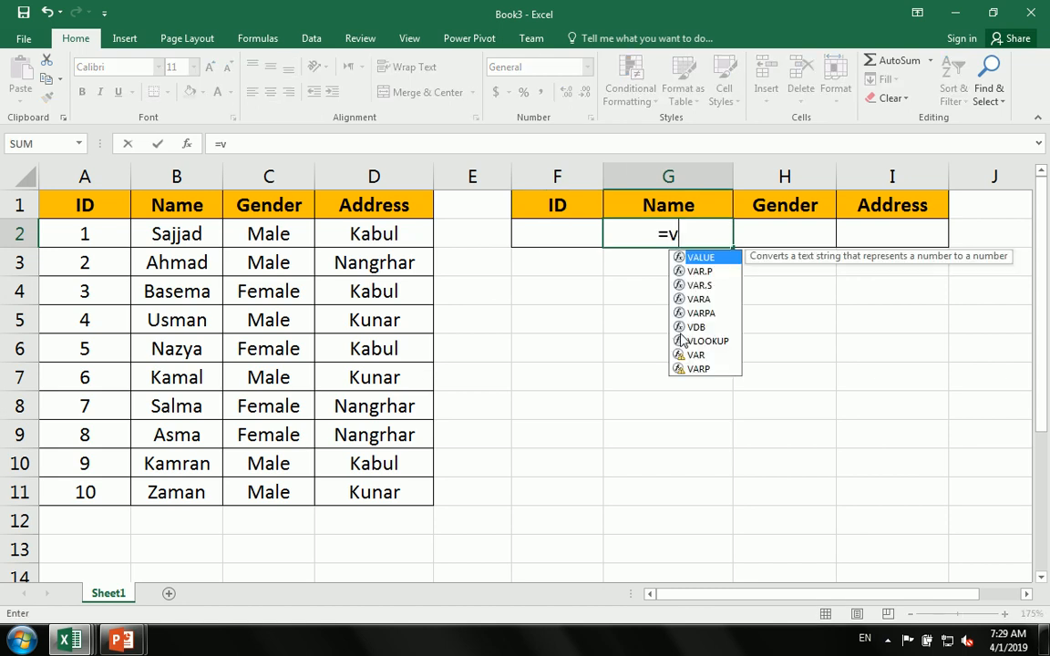
click(539, 235)
key(F4)
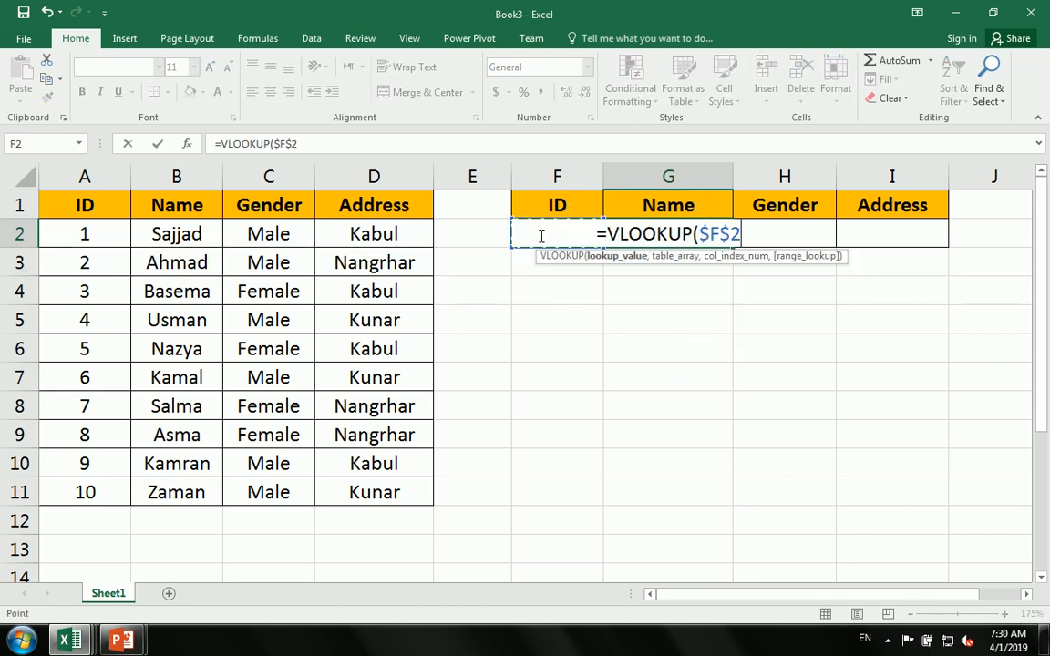
text(,)
drag(73, 196, 411, 494)
key(F4)
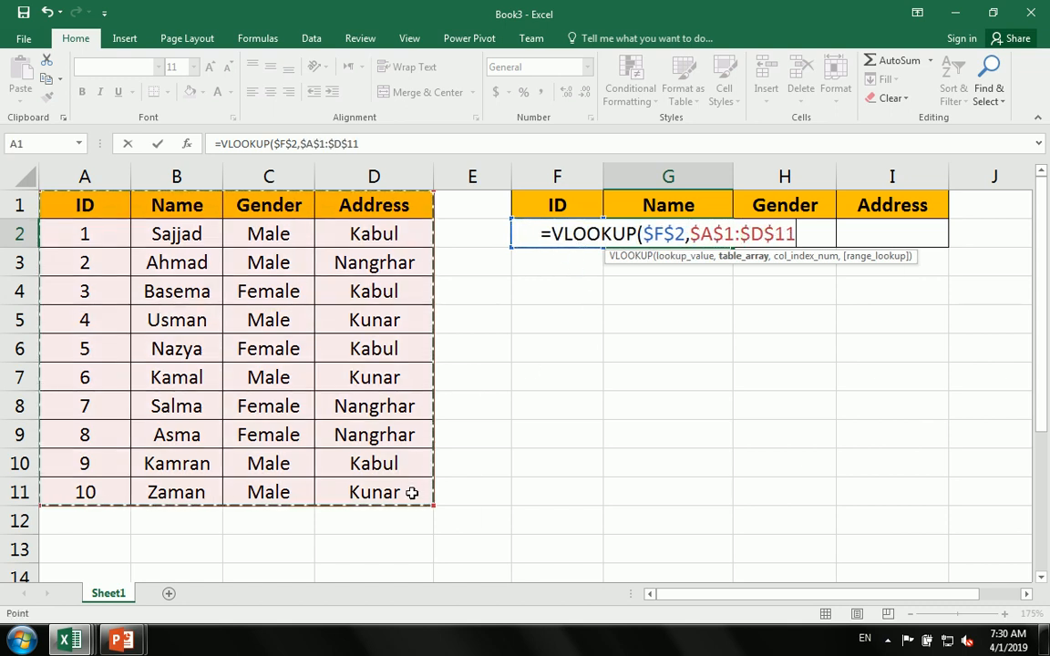
text(,)
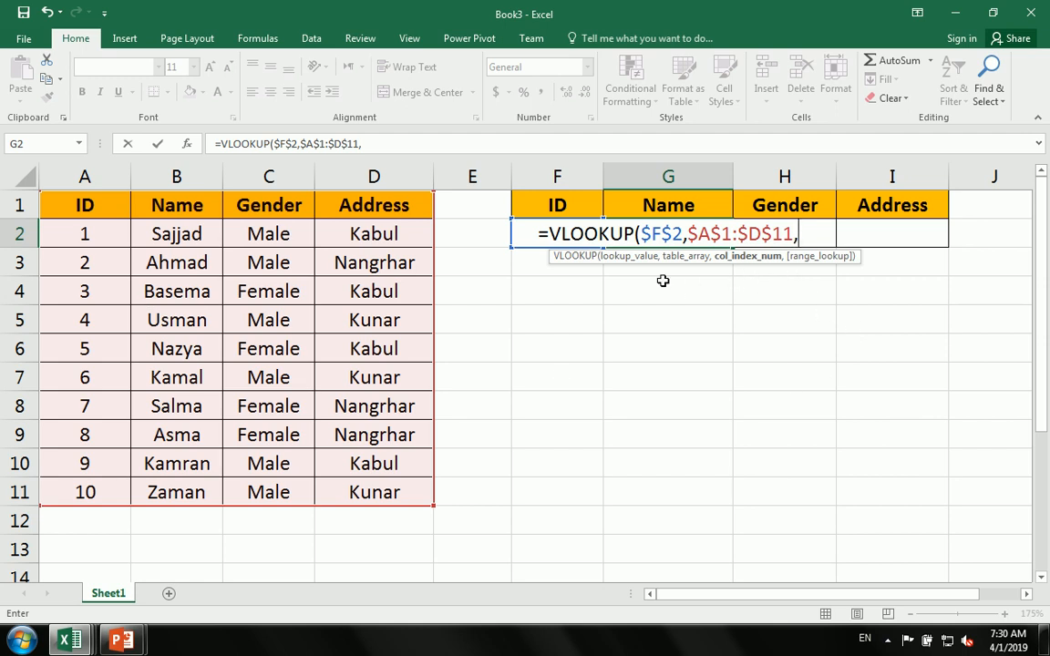
text(2)
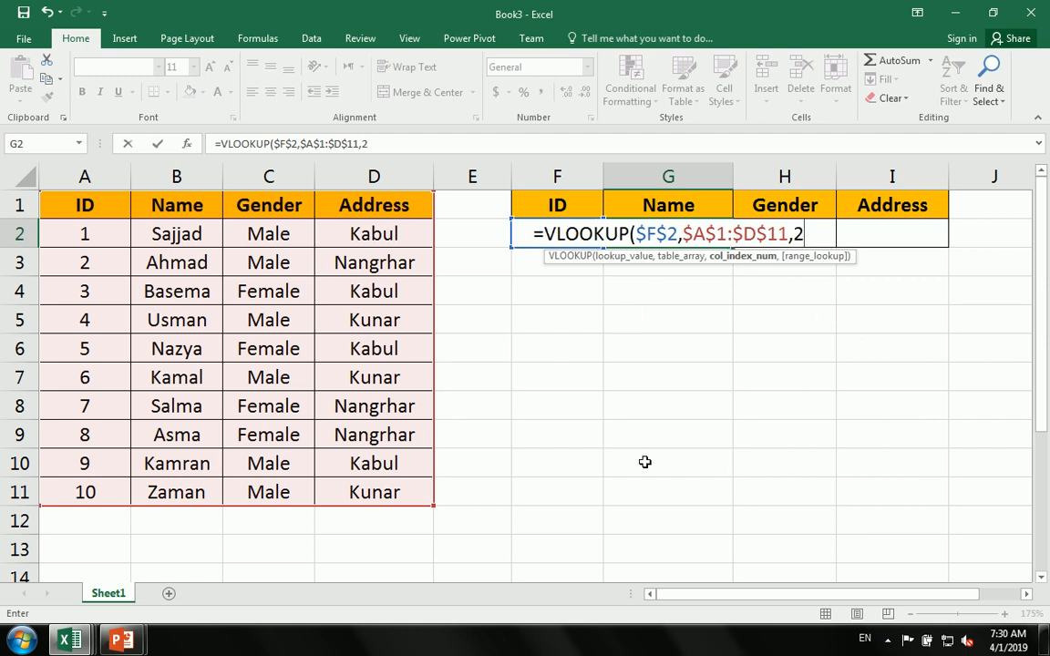
text(,0)
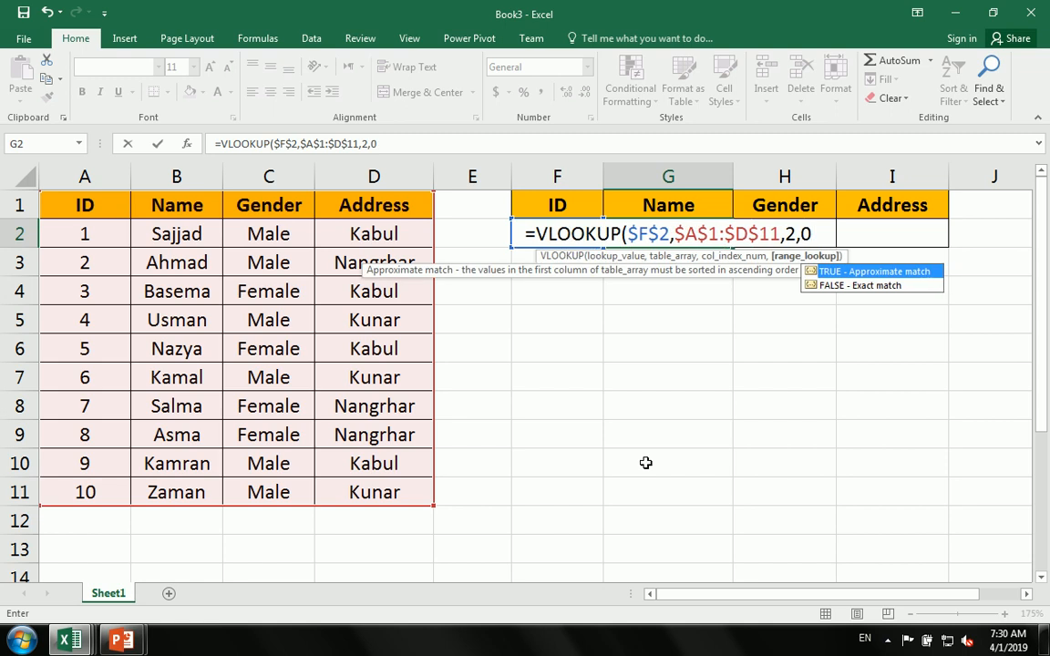
key(Return)
key(Up)
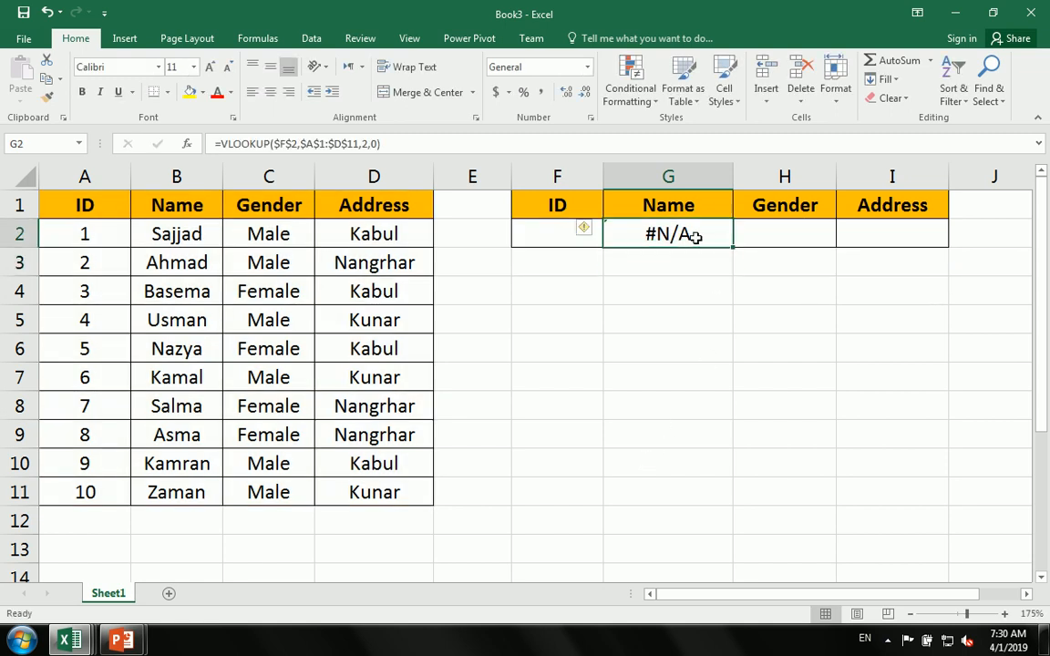
Test the name lookup by entering the ID 1 and then 2 in F2
key(Left)
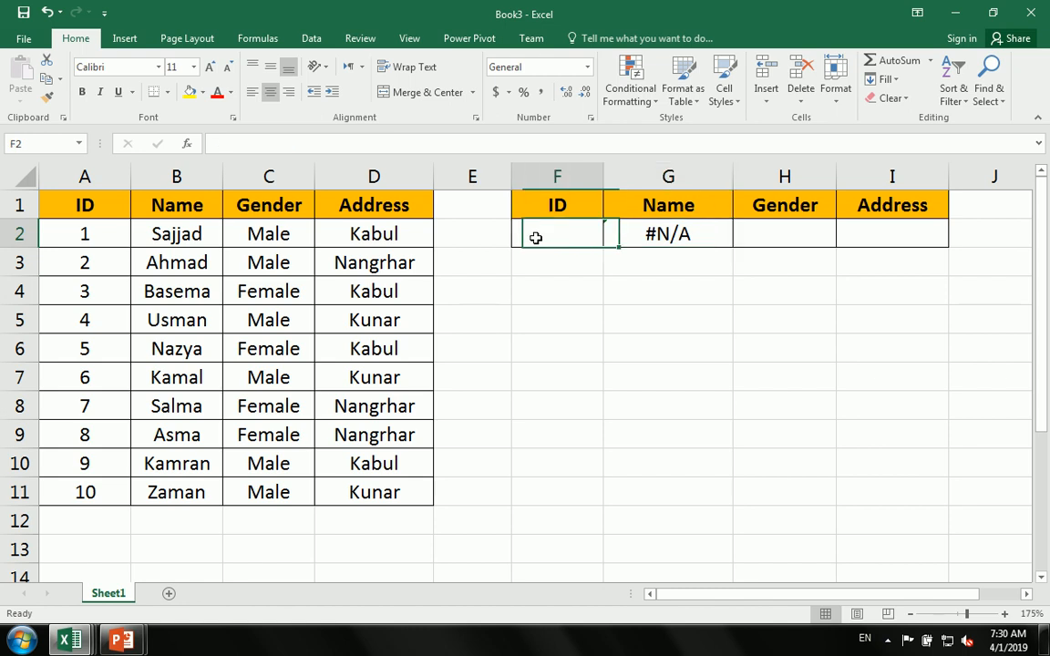
text(1)
key(Return)
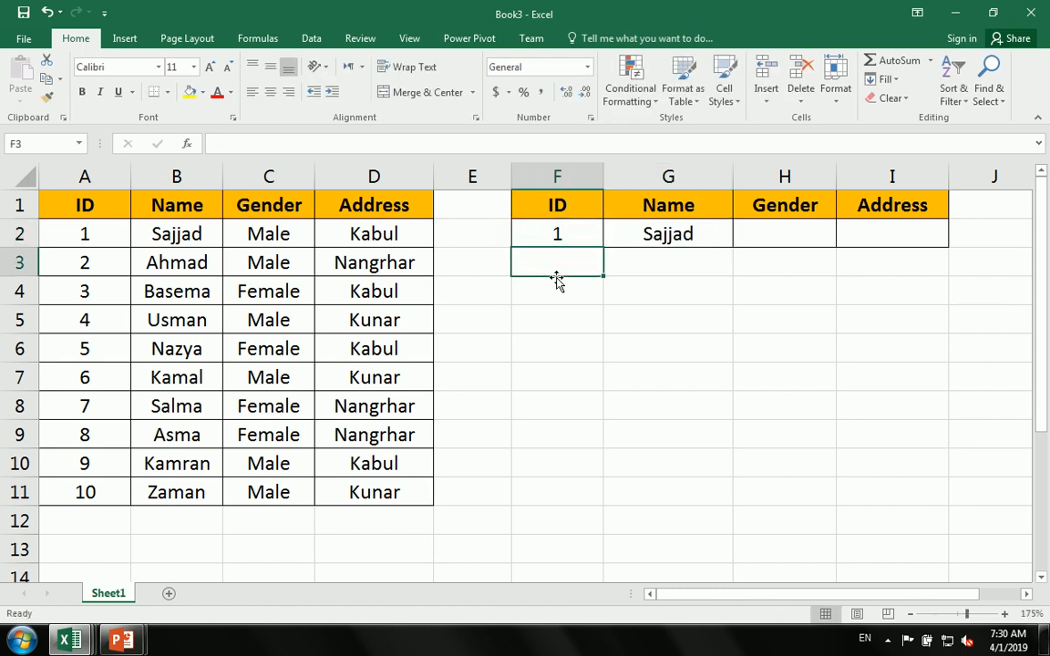
key(Up)
text(2)
key(Return)
key(Up)
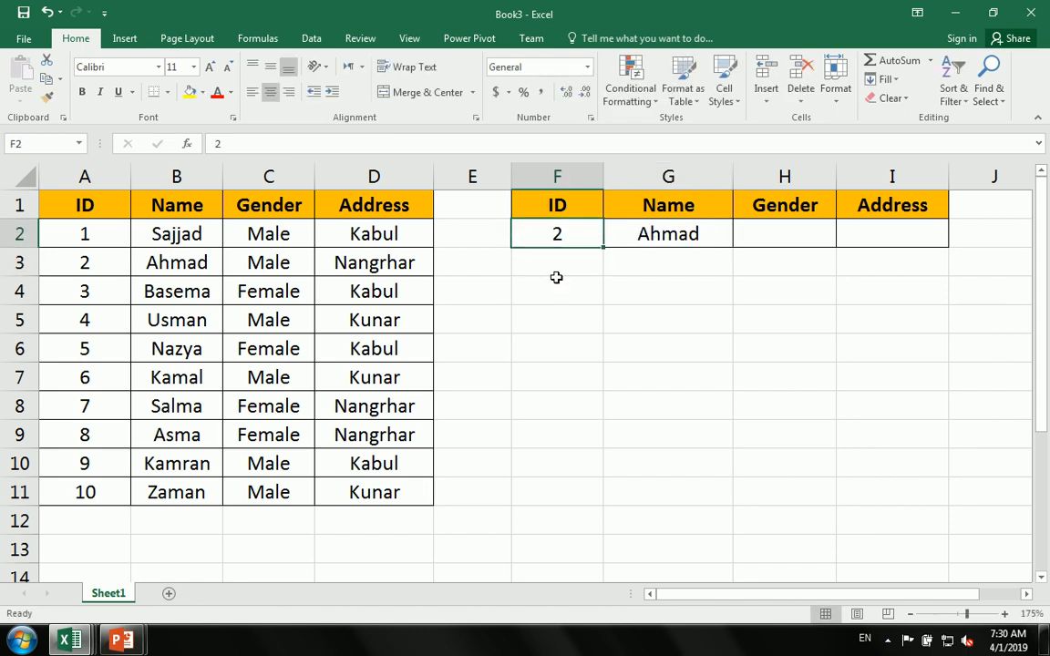
Fill the VLOOKUP formula from G2 across to H2 and I2
click(674, 244)
drag(735, 248, 902, 244)
click(750, 310)
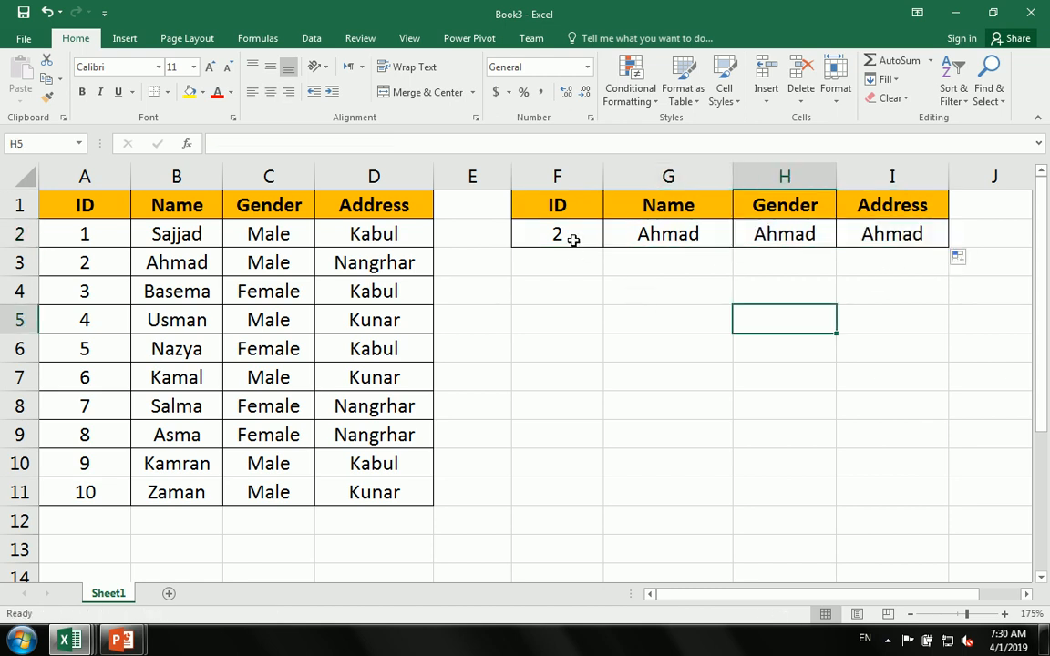
Test the filled lookup row with the IDs 1 and 5 in F2, and clear F2
click(575, 241)
text(1)
key(Return)
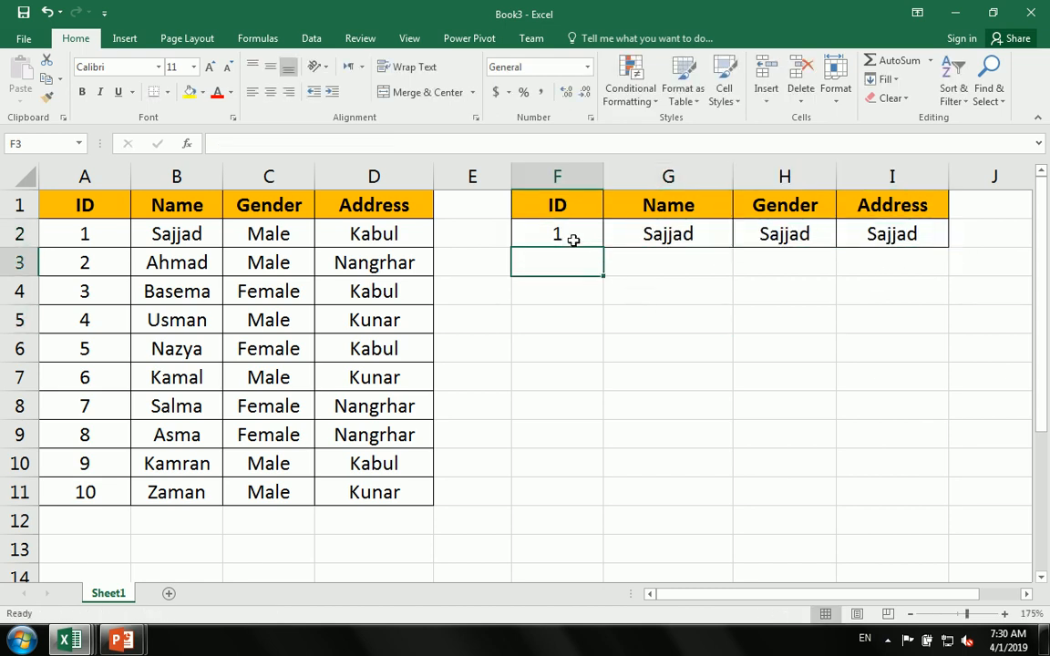
click(573, 240)
text(5)
key(Return)
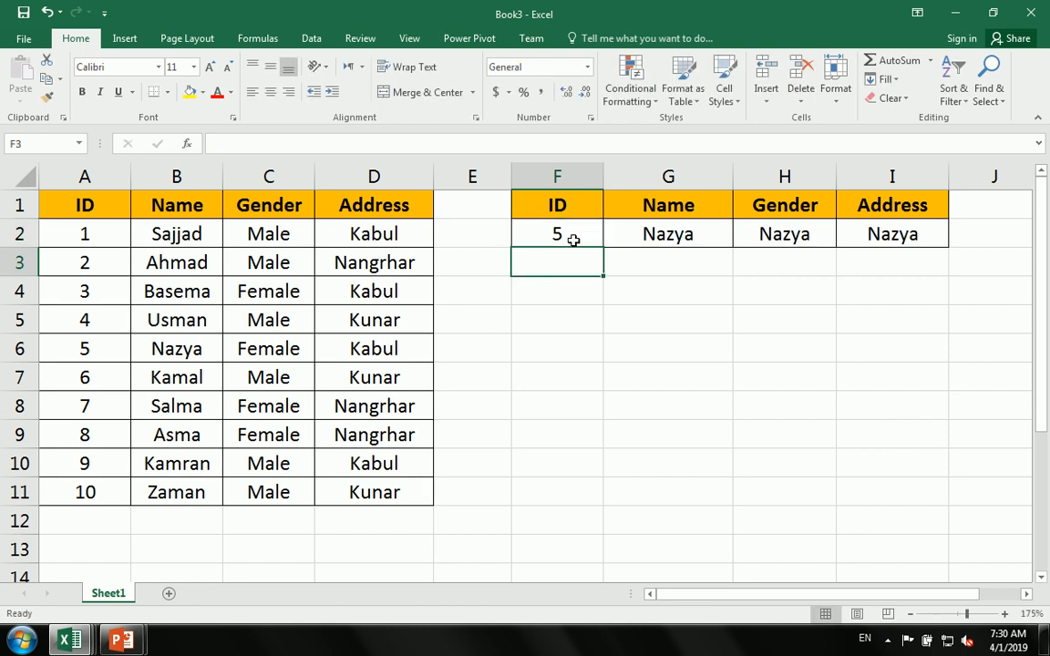
click(574, 240)
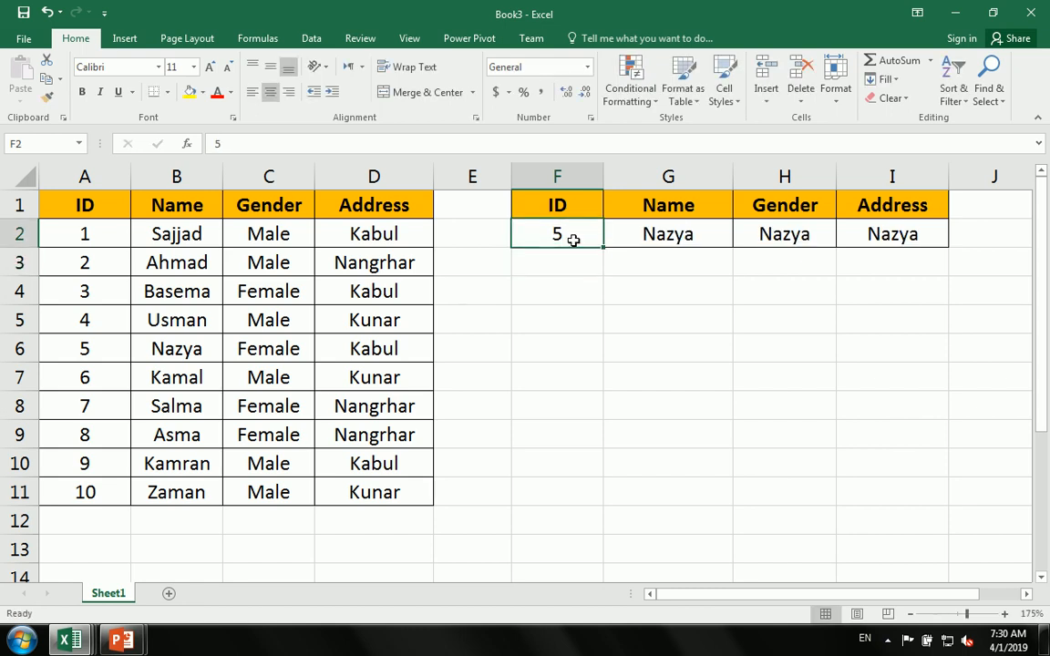
key(Delete)
Examine the VLOOKUP formulas in G2, H2 and I2, comparing their column index argument
double_click(668, 235)
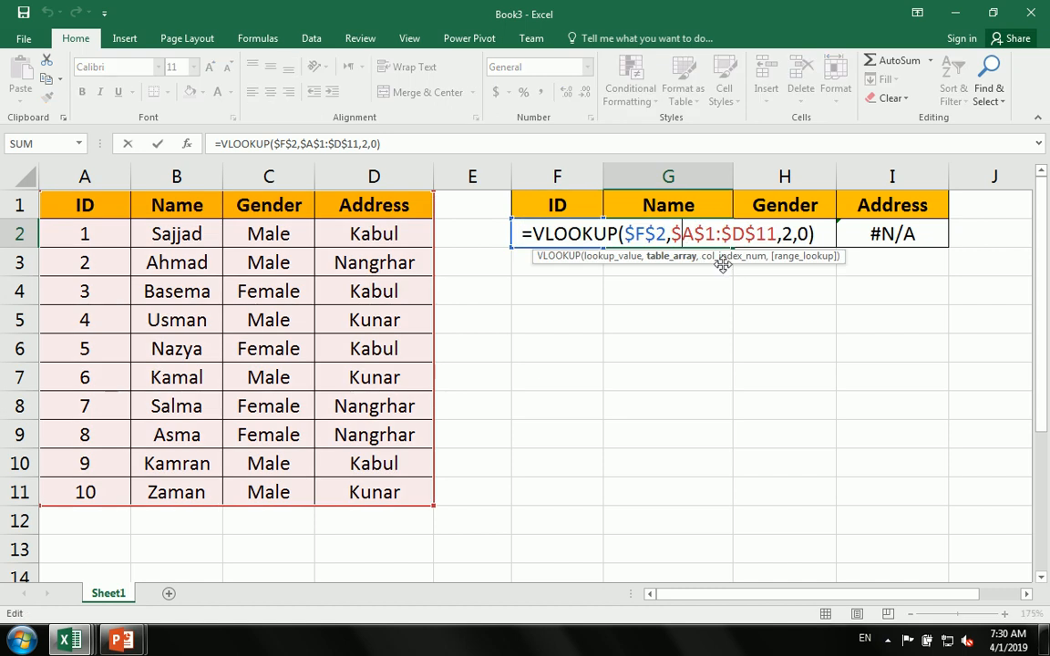
key(Escape)
double_click(787, 235)
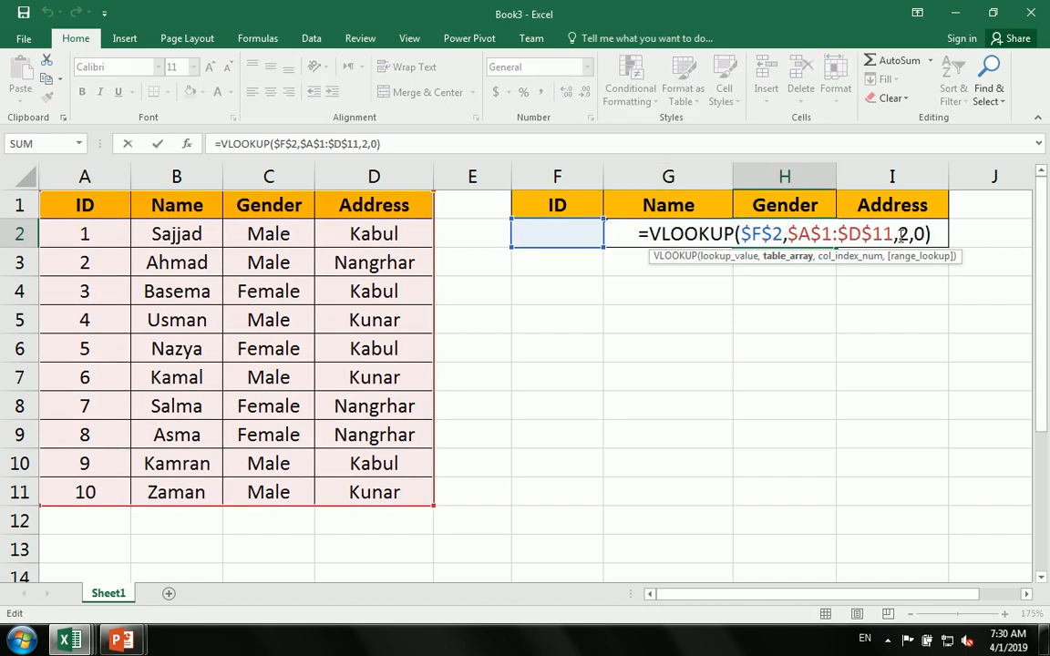
key(Escape)
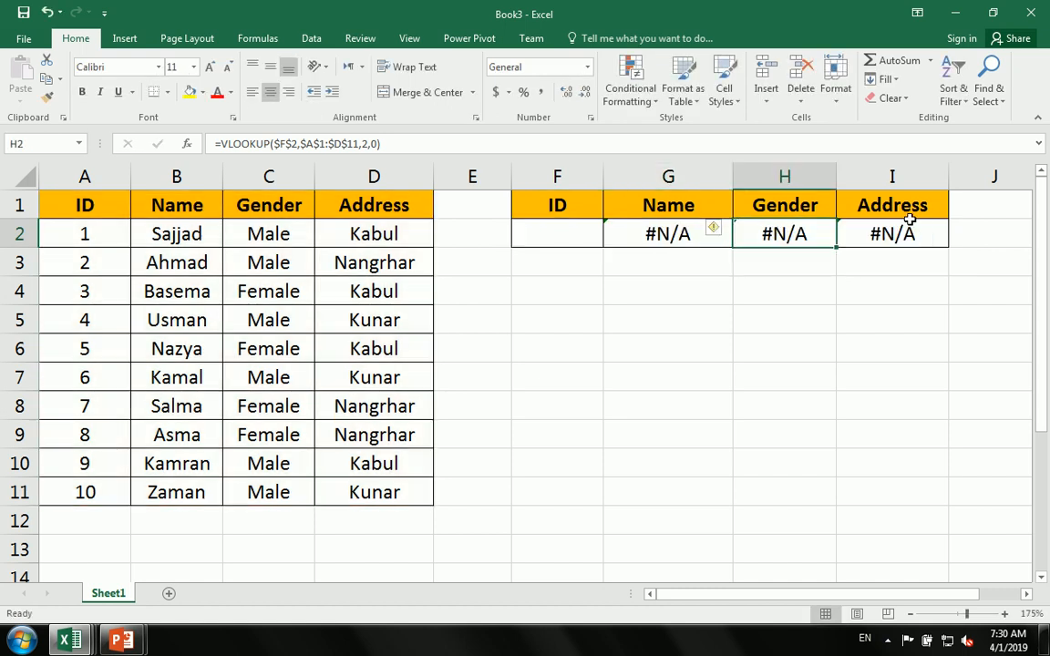
double_click(902, 235)
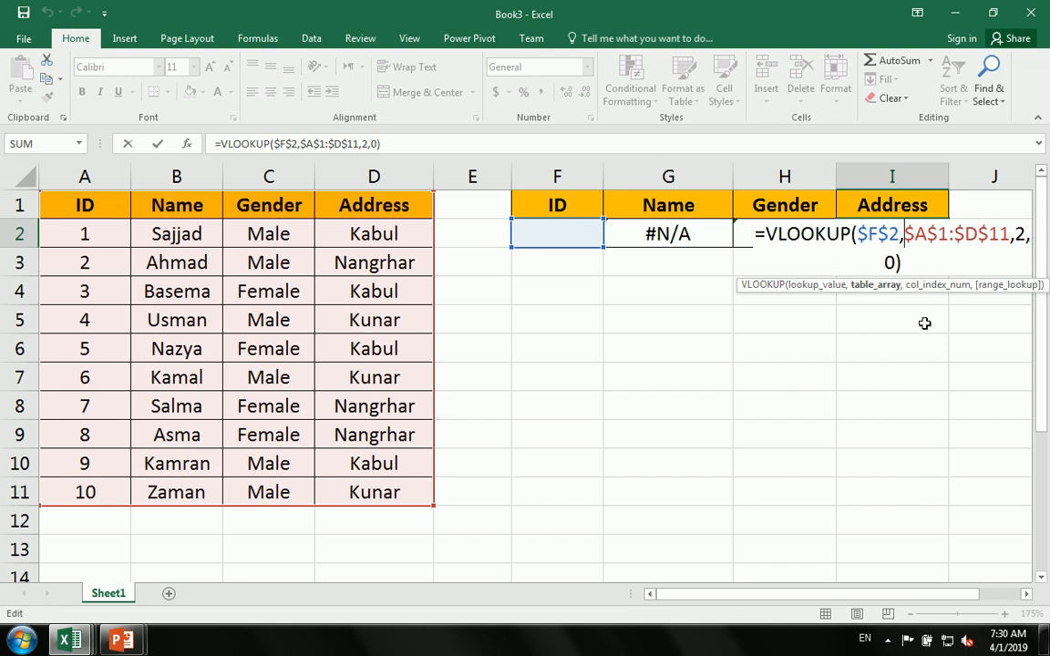
key(Escape)
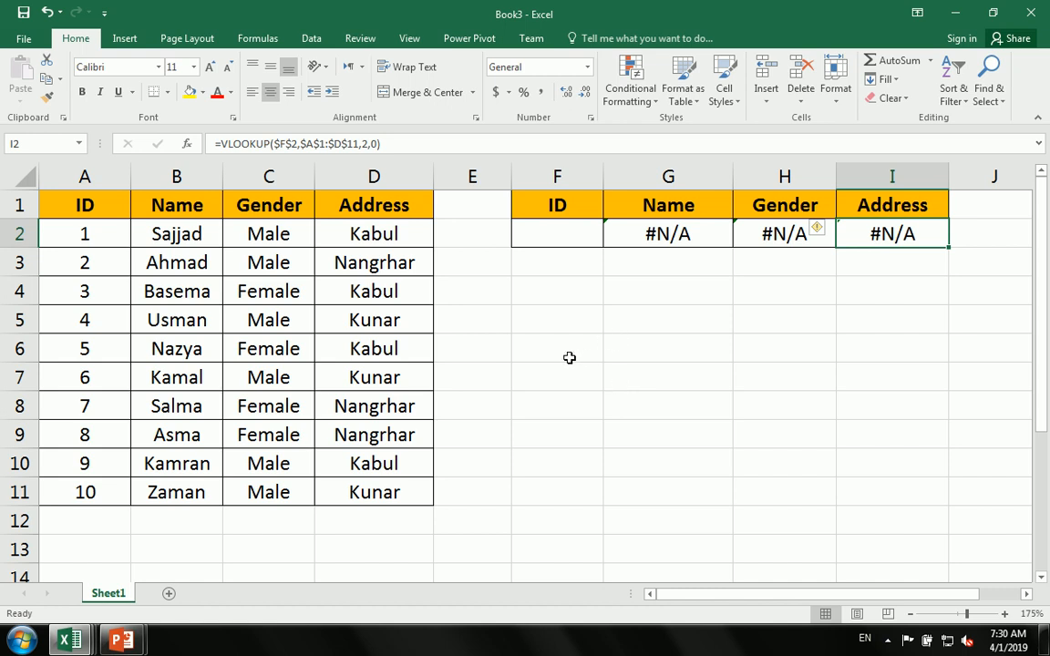
click(676, 235)
click(672, 354)
drag(735, 363, 813, 361)
drag(470, 365, 563, 386)
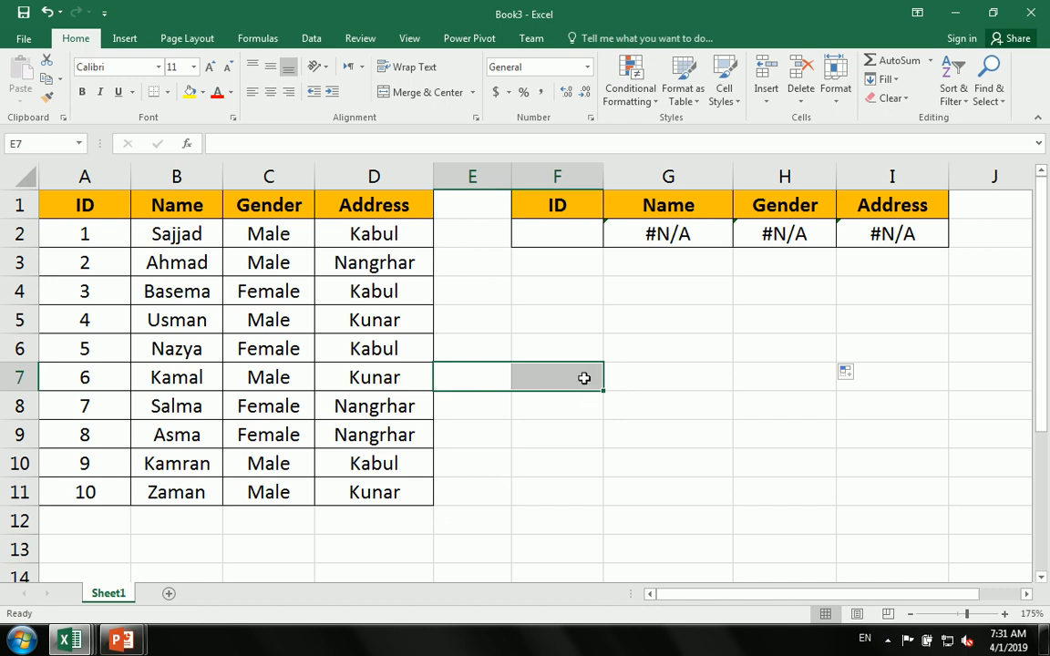
click(585, 315)
click(671, 239)
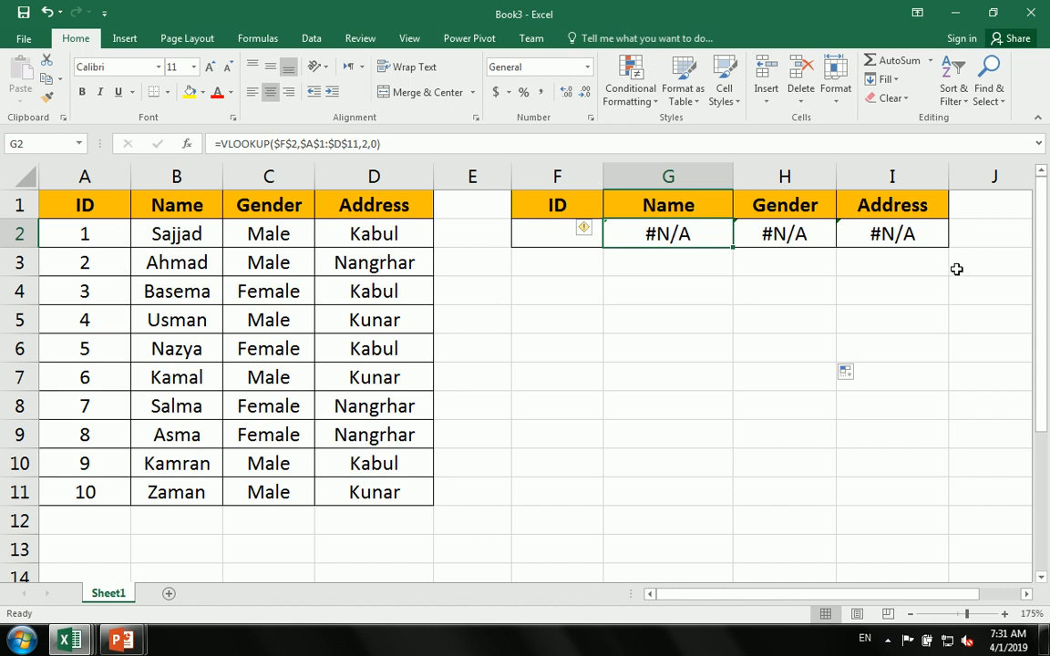
drag(87, 221, 159, 228)
Enter =ROW(A4) in F5 to demonstrate the ROW function
click(583, 319)
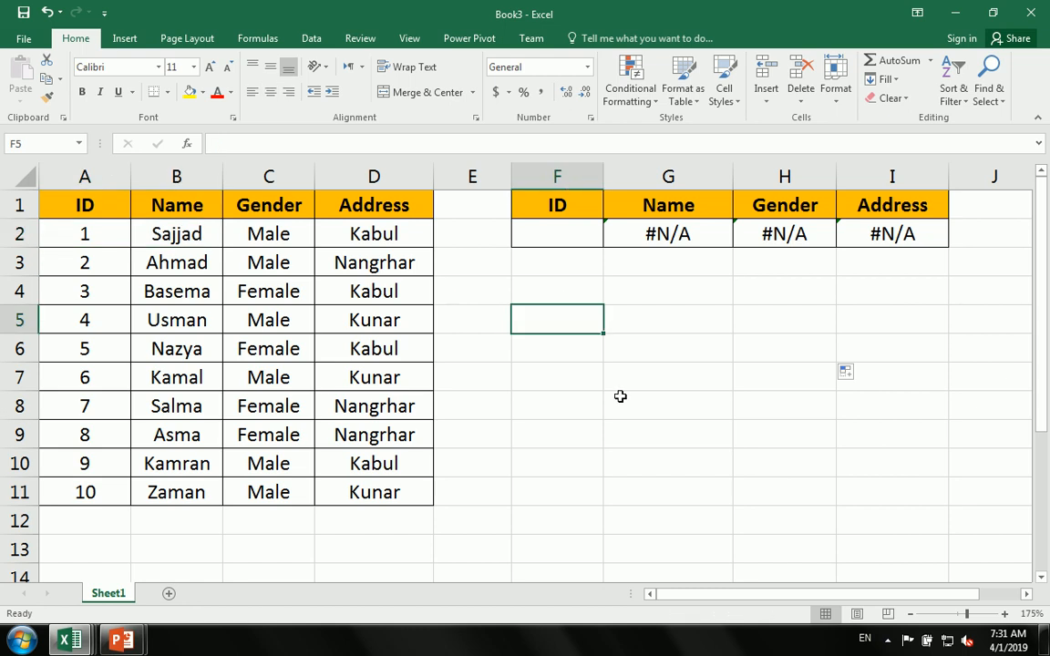
text(=row)
key(Tab)
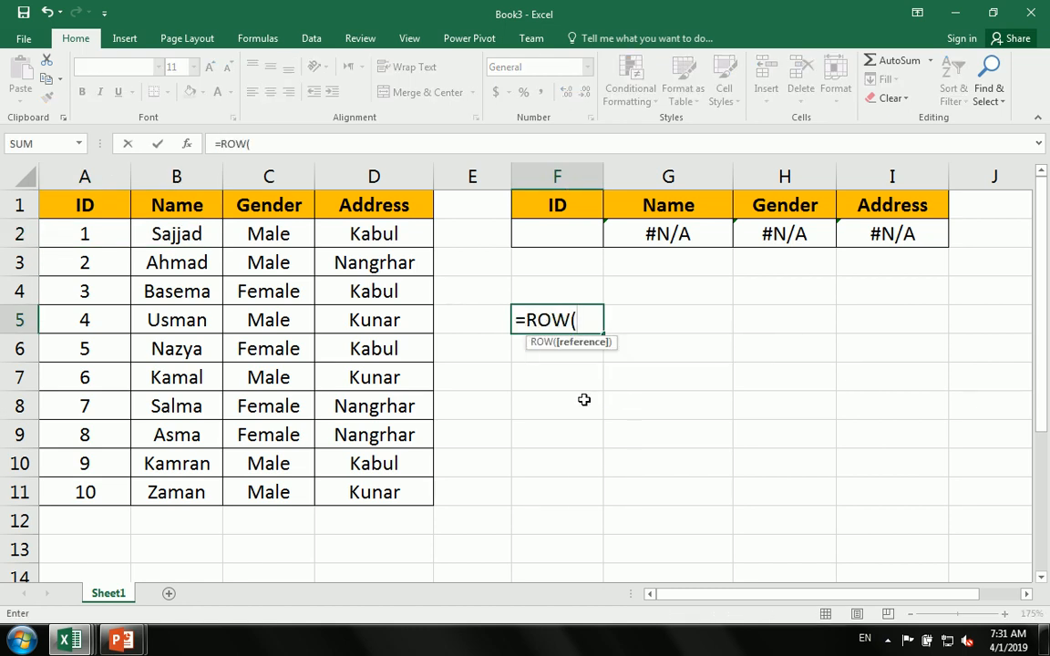
click(60, 290)
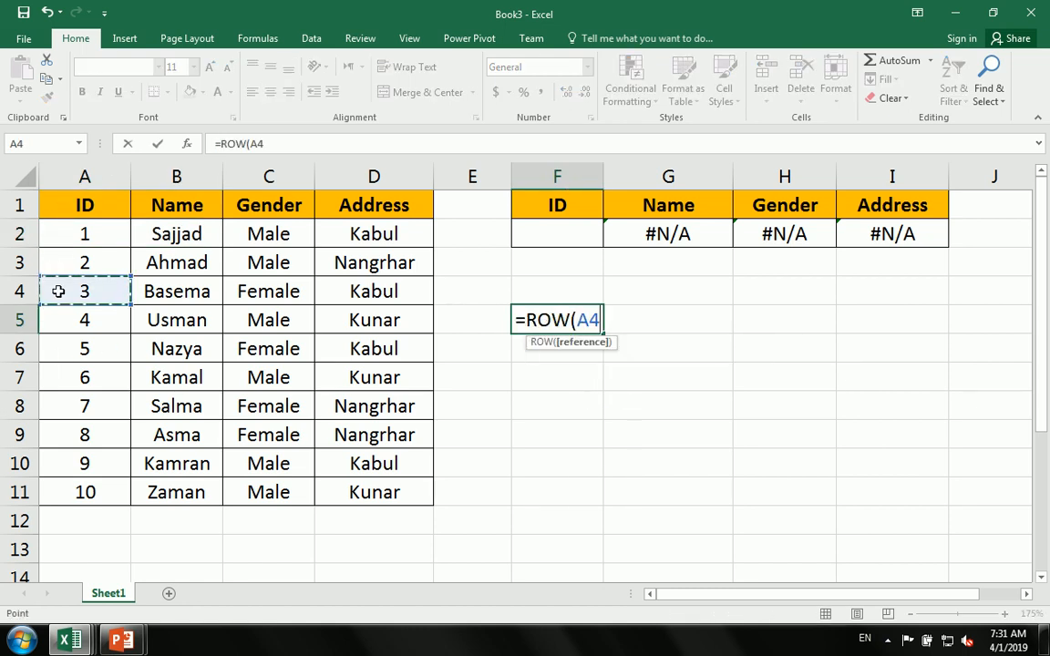
key(Return)
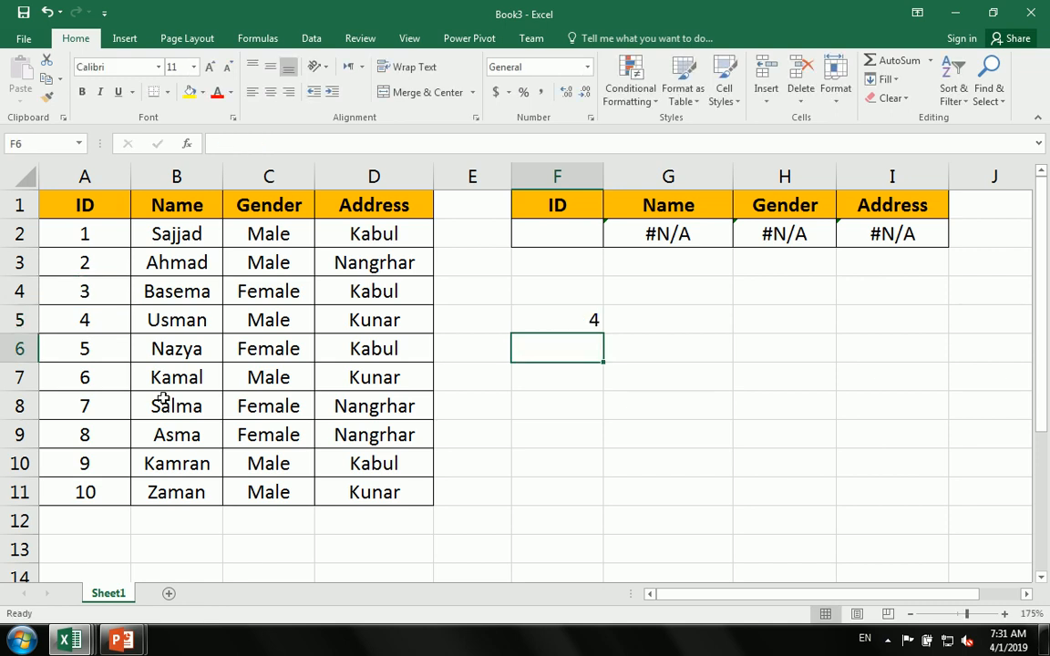
Replace the formula in F5 with =COLUMN(A4) to return the column number
click(563, 330)
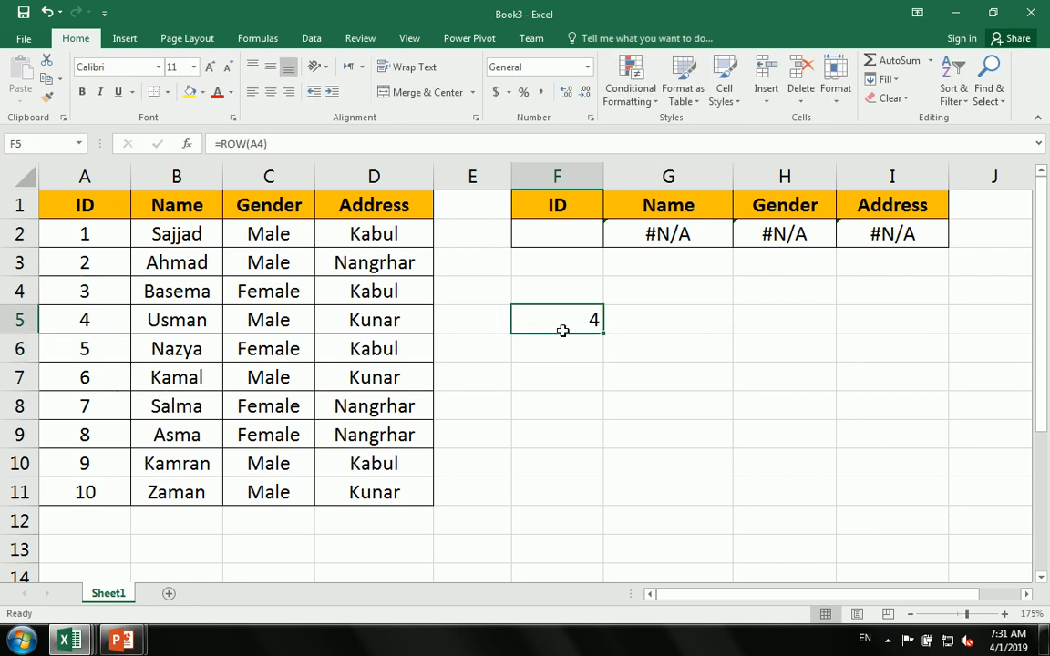
text(=col)
key(Tab)
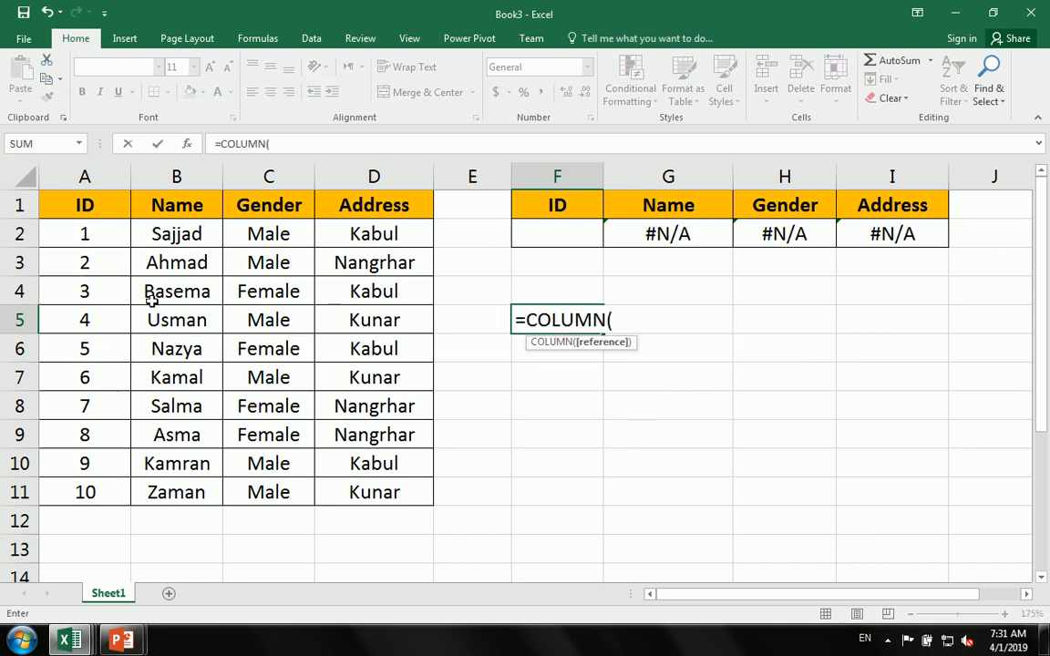
click(93, 290)
key(Return)
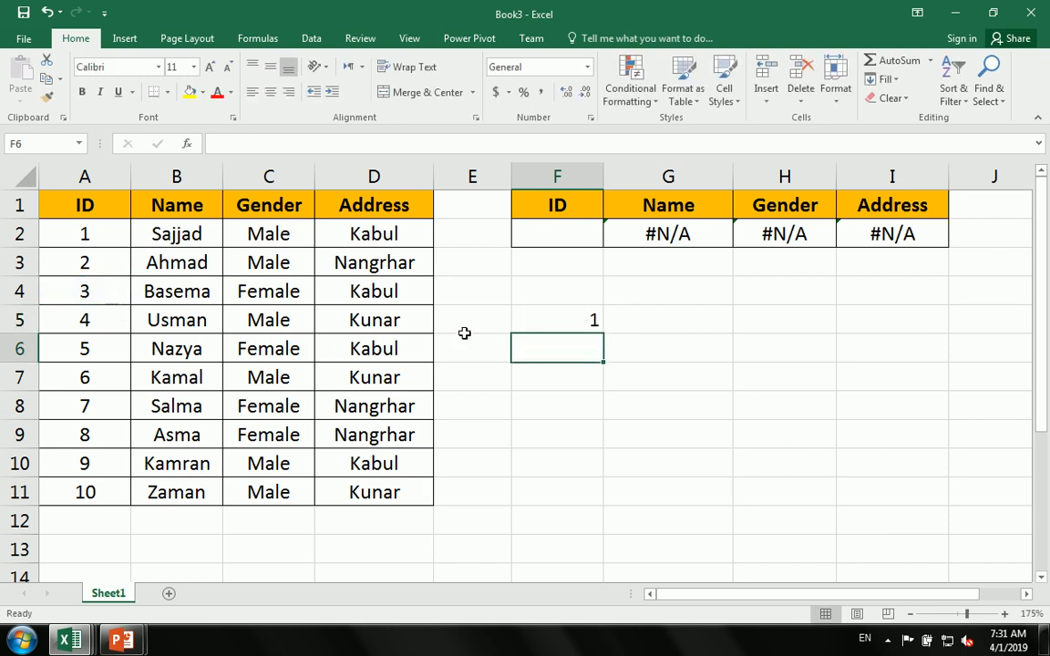
Fill the COLUMN formula from F5 across to G5 and H5
click(565, 325)
drag(605, 333, 704, 329)
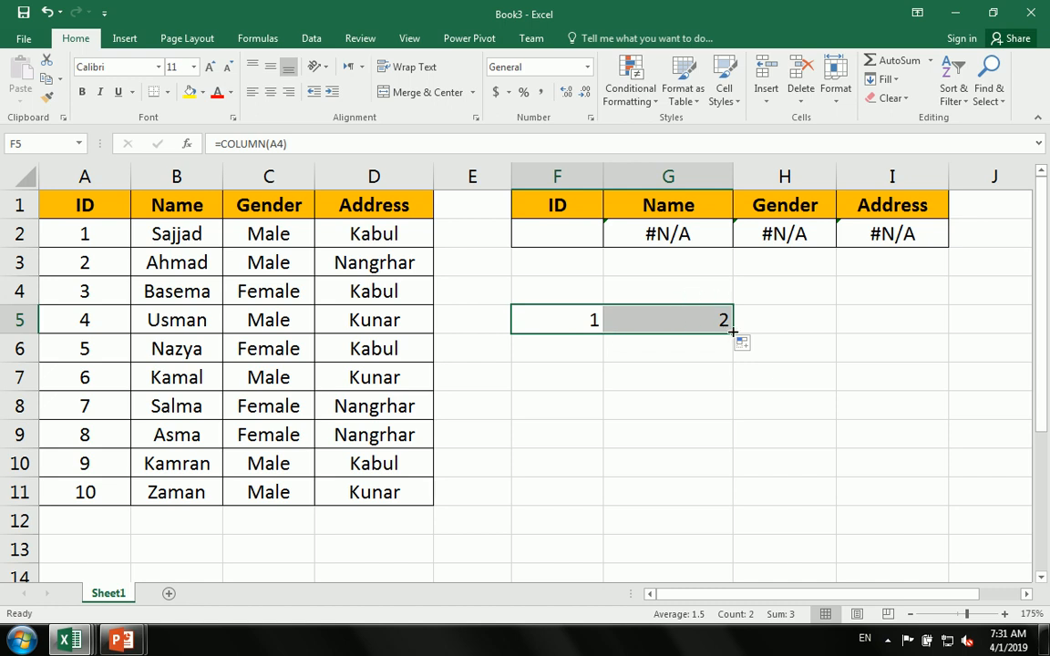
drag(733, 333, 825, 333)
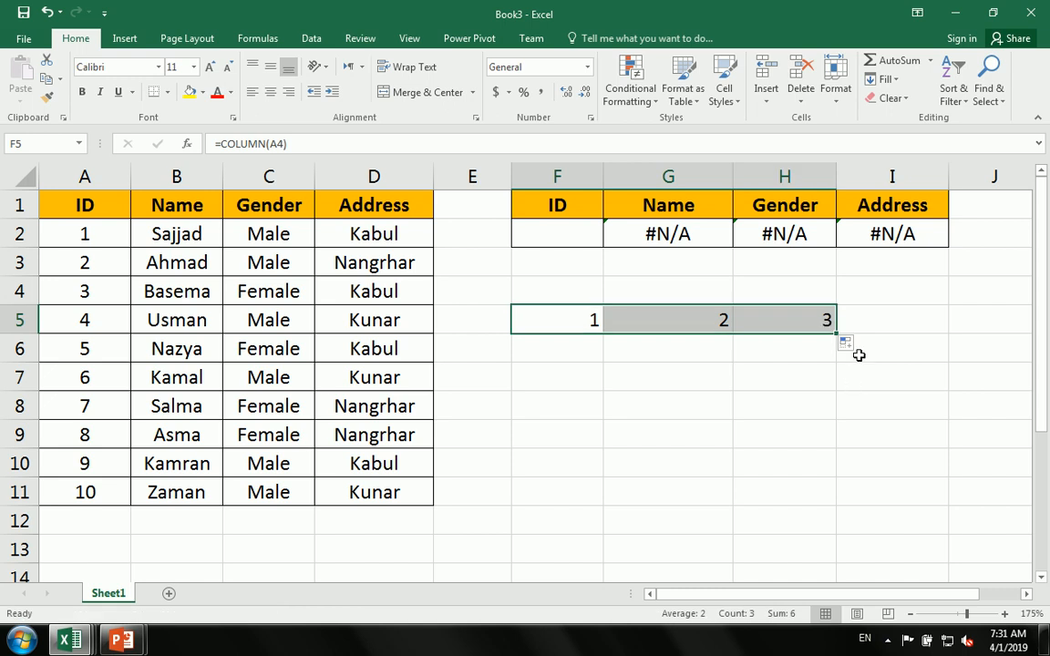
Clear the COLUMN formulas in F5:H5 and the VLOOKUP formulas in G2:I2
key(Delete)
drag(657, 233, 942, 232)
key(Delete)
Start a VLOOKUP formula in G2 with $F$2 as the lookup value and $A$1:$D$11 as the table array
click(716, 230)
text(=VLOOKUP()
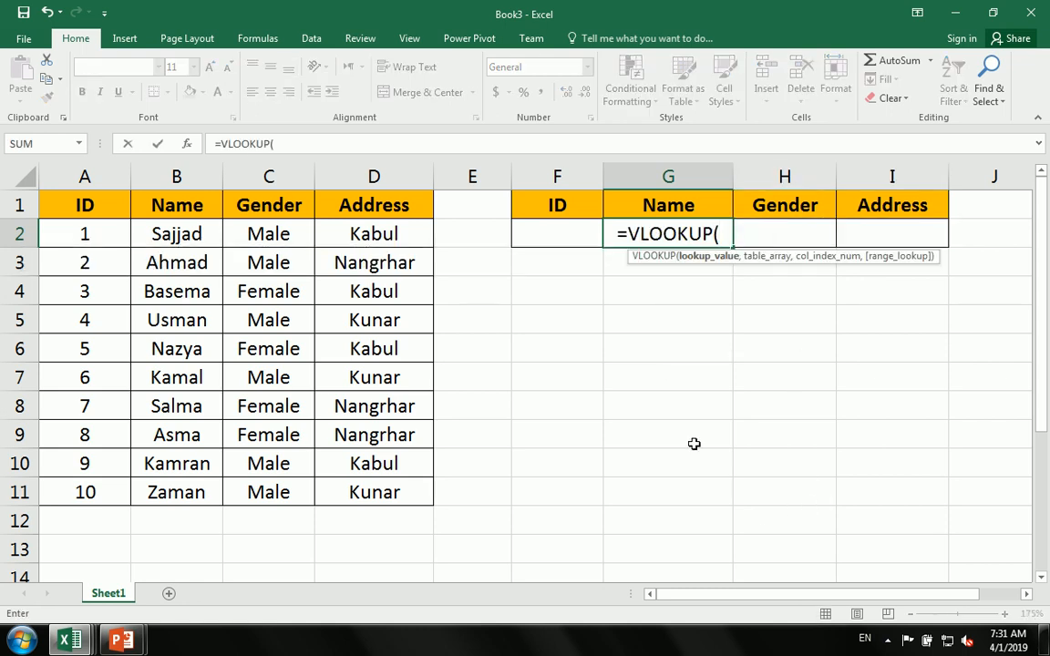
click(555, 235)
key(F4)
text(,)
drag(82, 204, 394, 494)
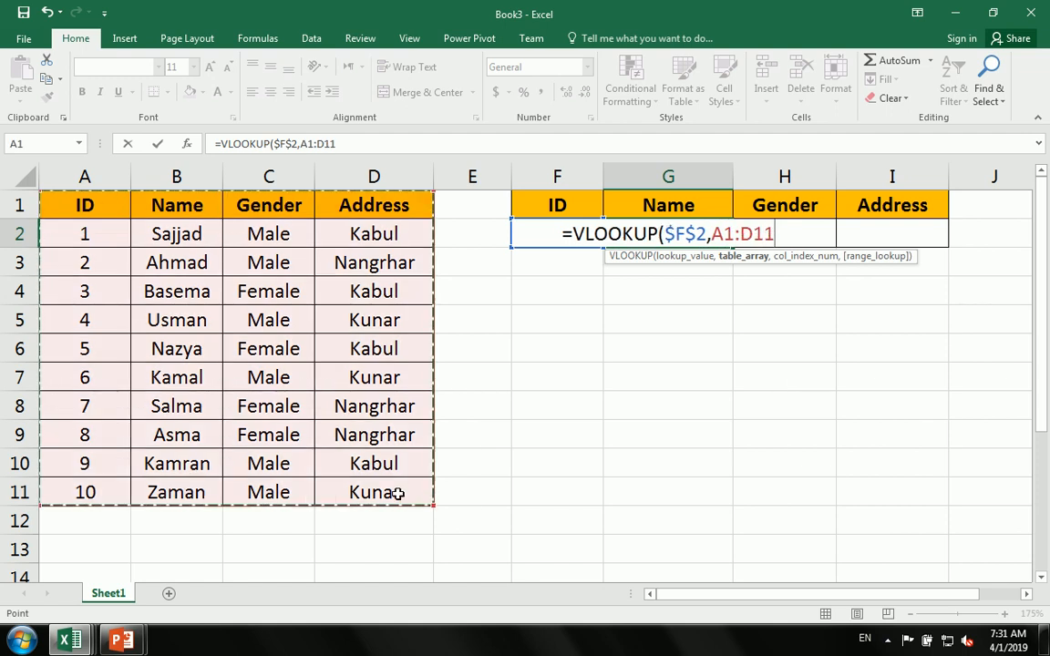
key(F4)
text(,)
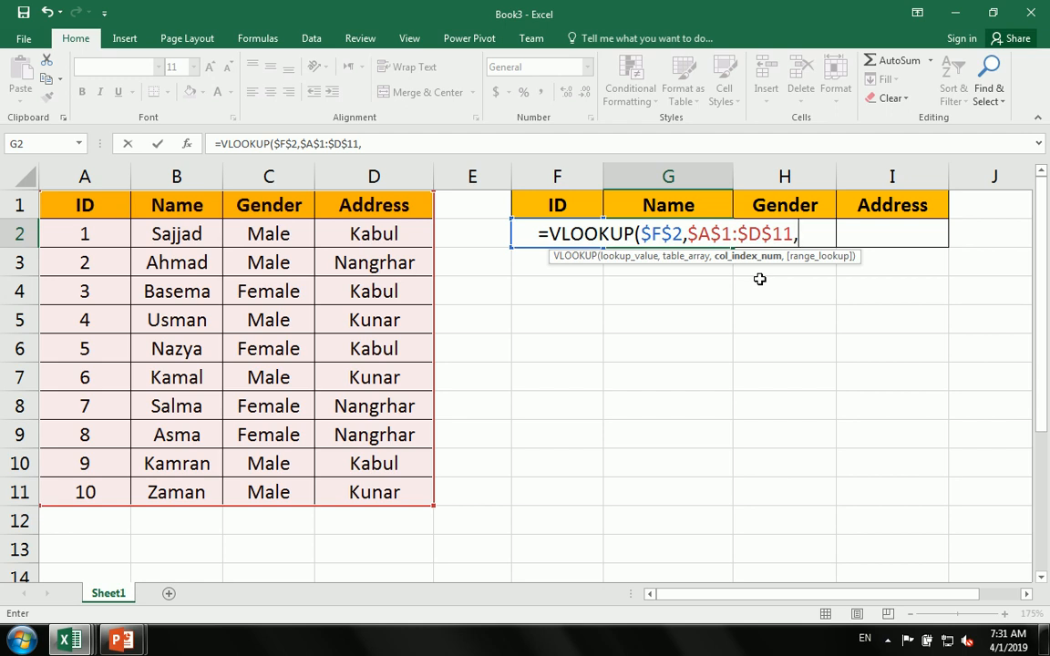
Add COLUMN(A3) as the column index argument of the VLOOKUP formula in G2
text(clo)
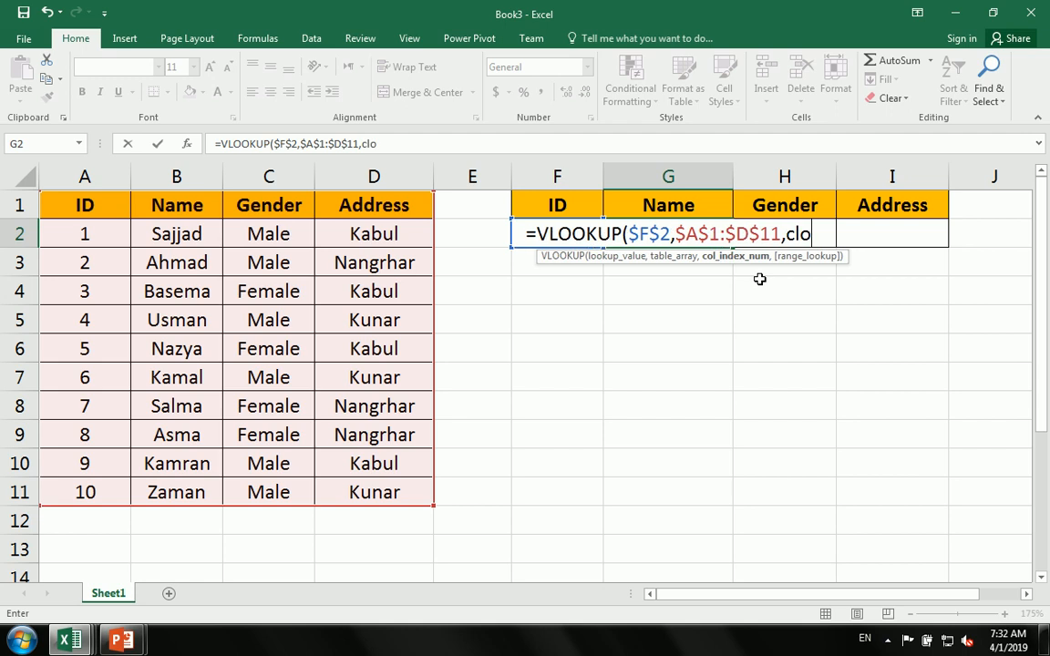
key(BackSpace)
key(BackSpace)
text(ol)
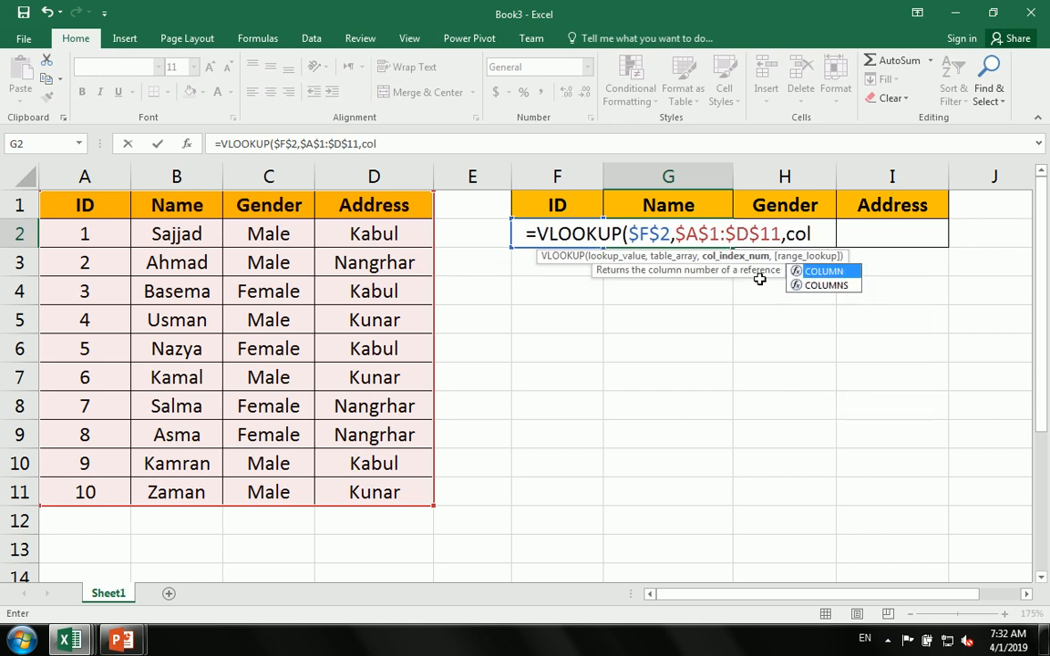
key(Tab)
click(85, 262)
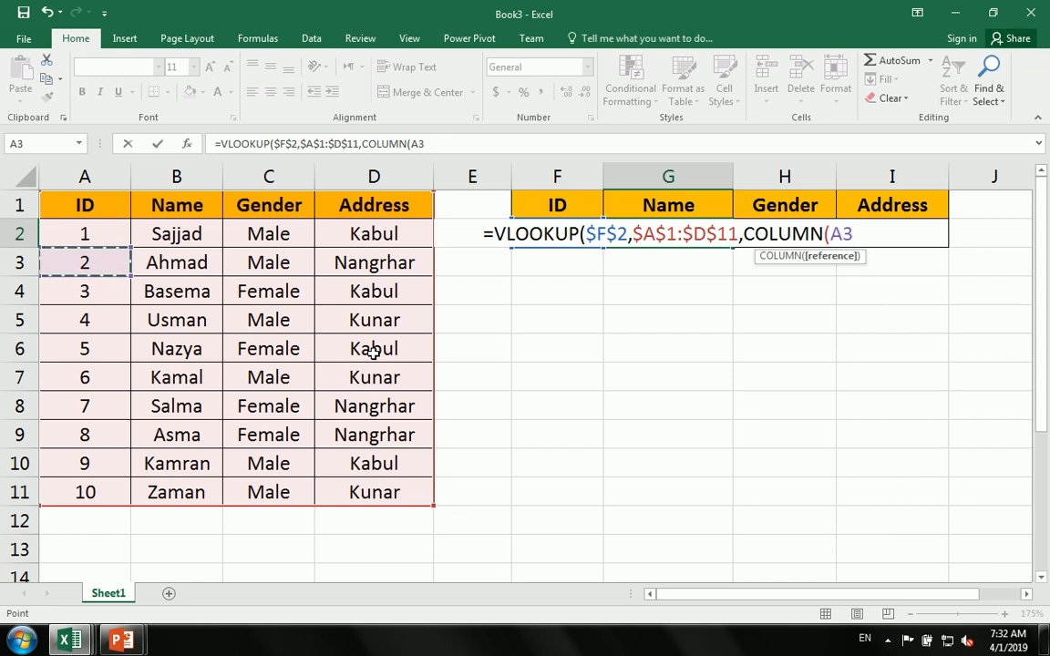
text())
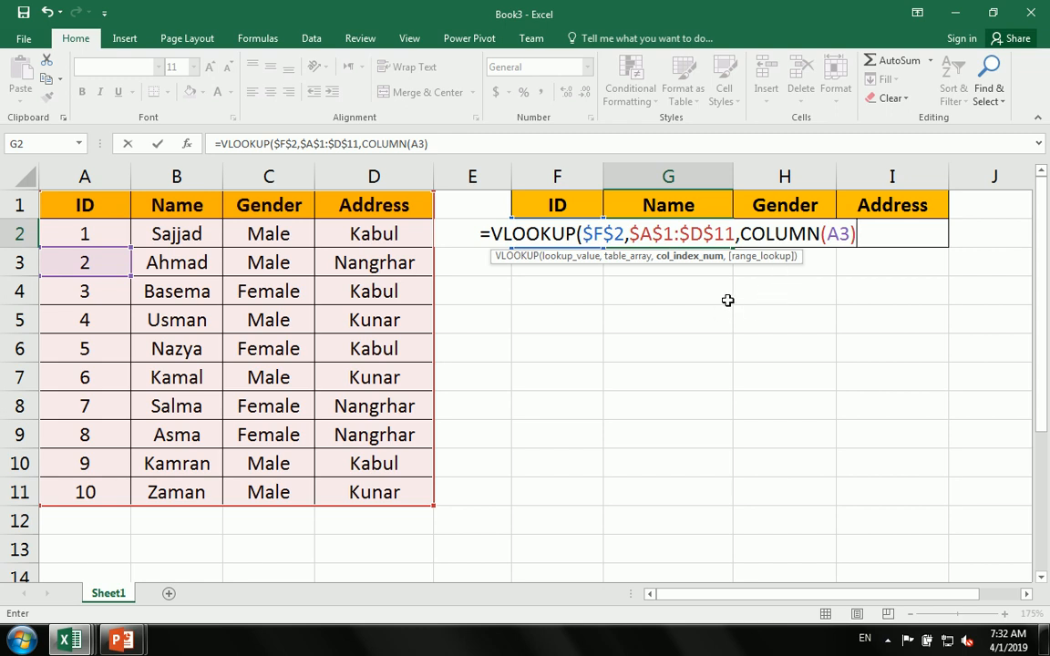
Change the COLUMN reference to B3 and complete G2's VLOOKUP with exact match 0
click(847, 234)
key(BackSpace)
key(BackSpace)
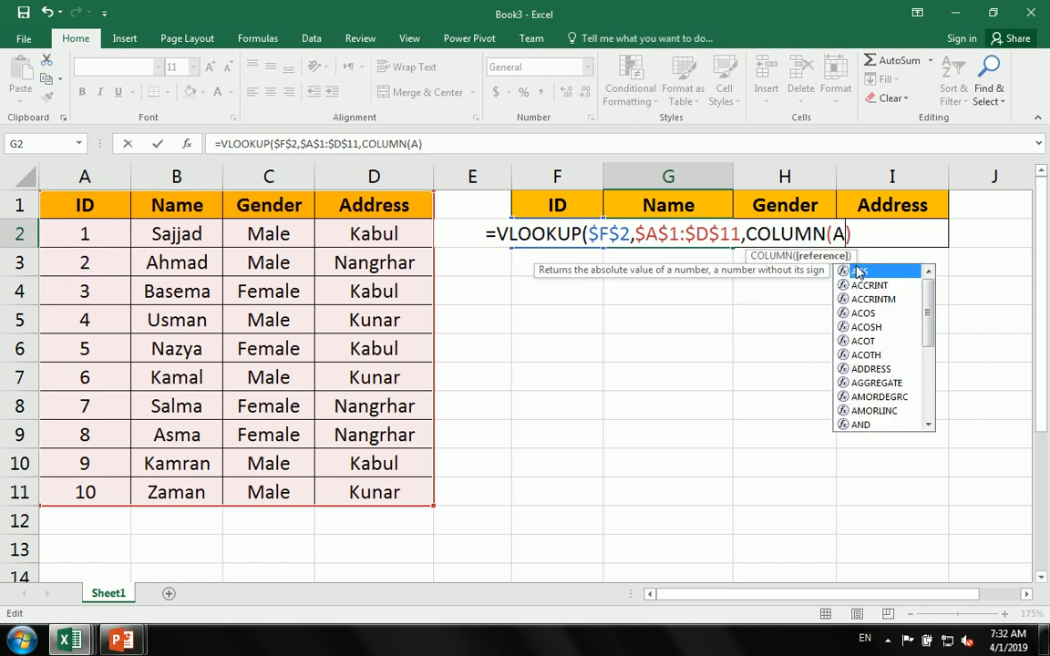
click(182, 262)
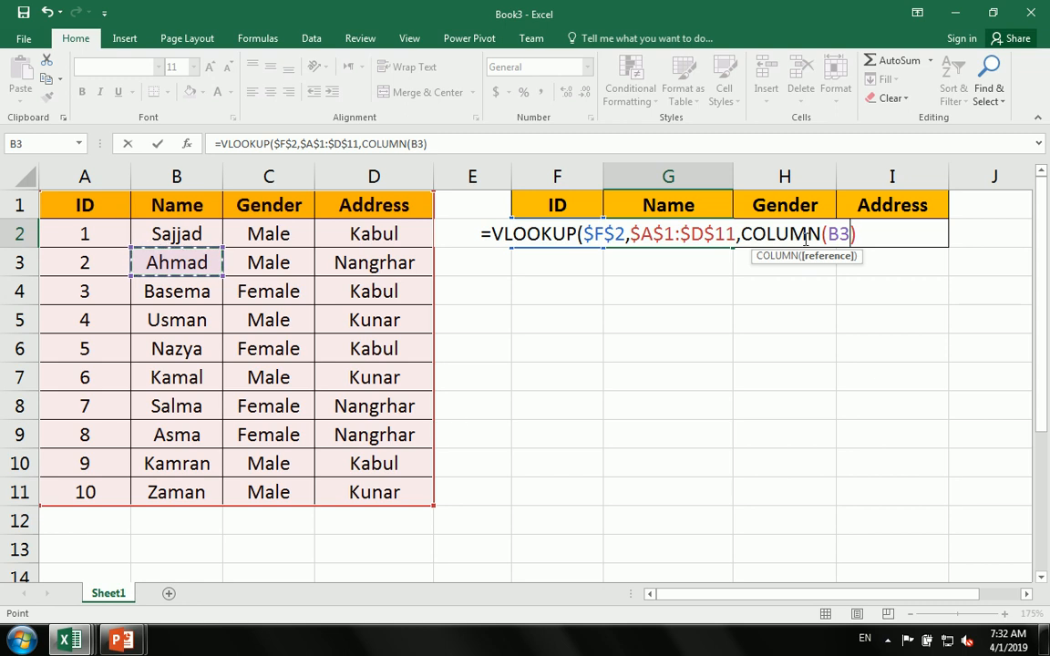
click(862, 234)
text(,0))
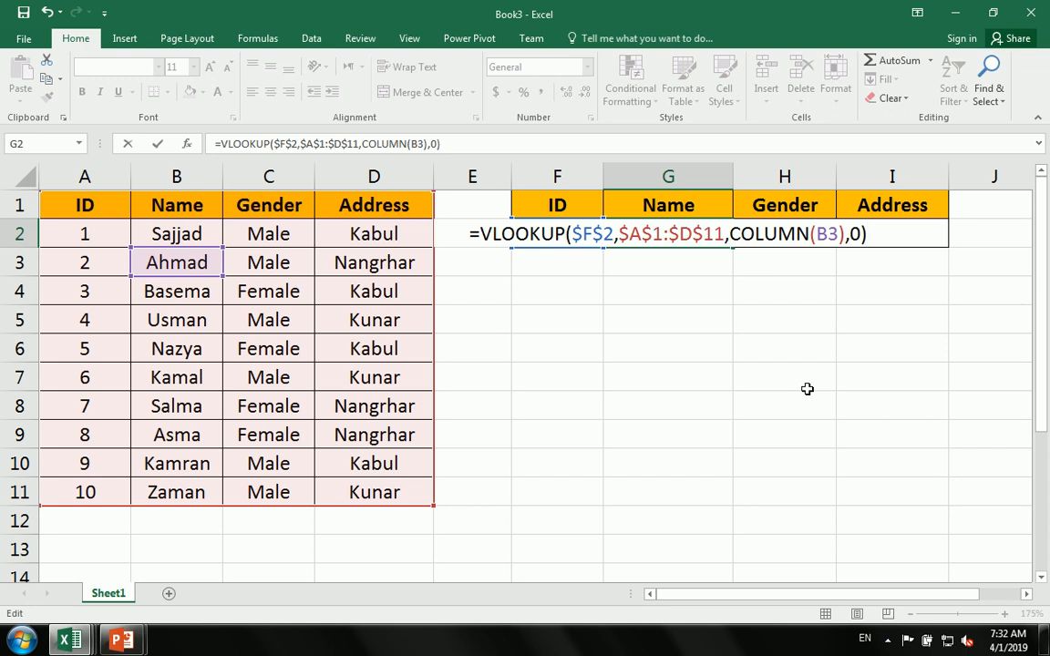
key(Return)
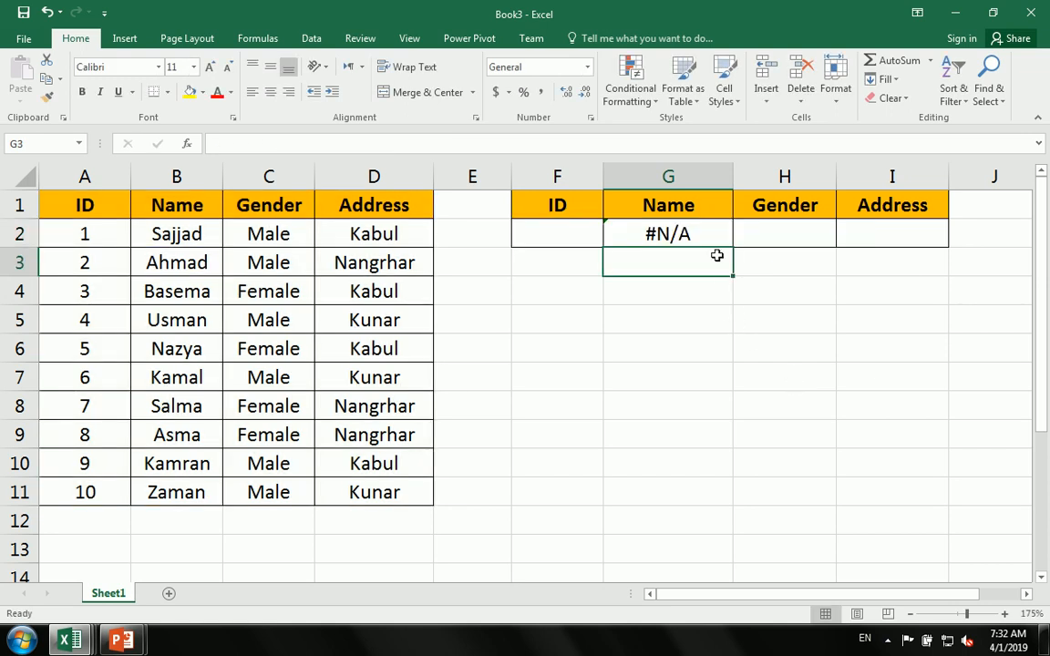
Fill the VLOOKUP formula from G2 across to H2 and I2, and enter ID 1 in F2
key(Up)
drag(735, 248, 936, 251)
click(580, 261)
key(Up)
text(1)
key(Return)
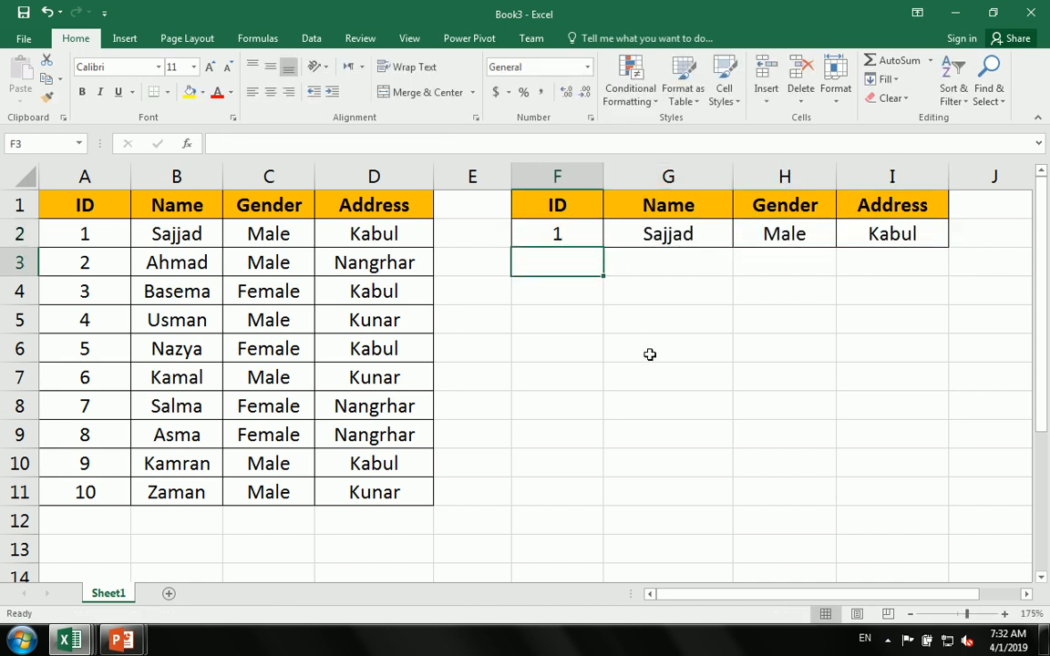
Test the lookup row by entering ID 5 and ID 40 in F2
key(Up)
text(5)
key(Return)
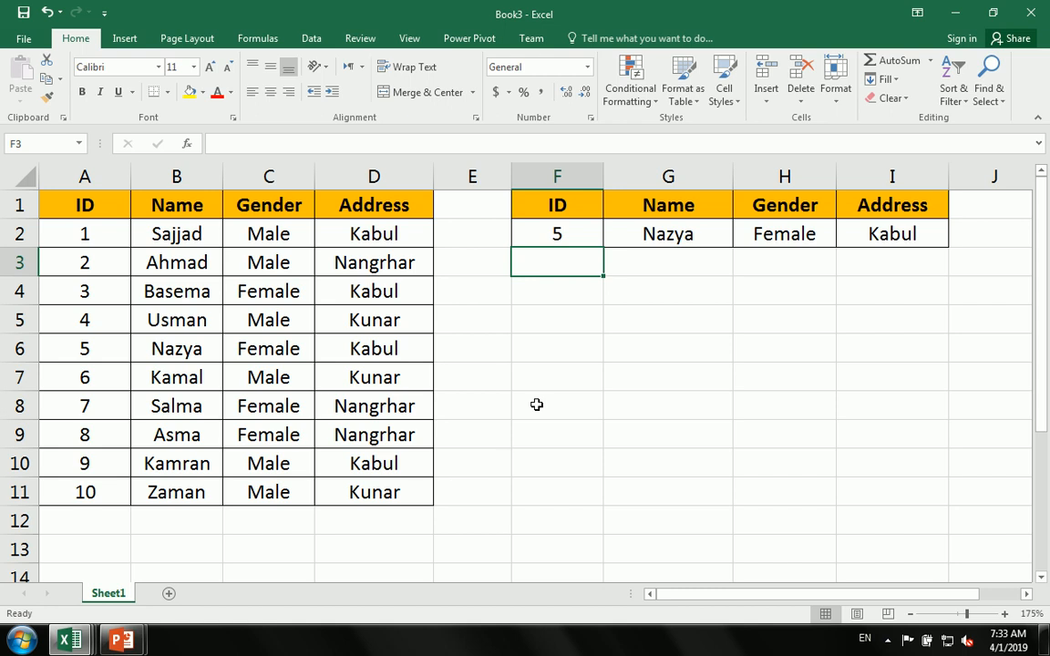
click(561, 233)
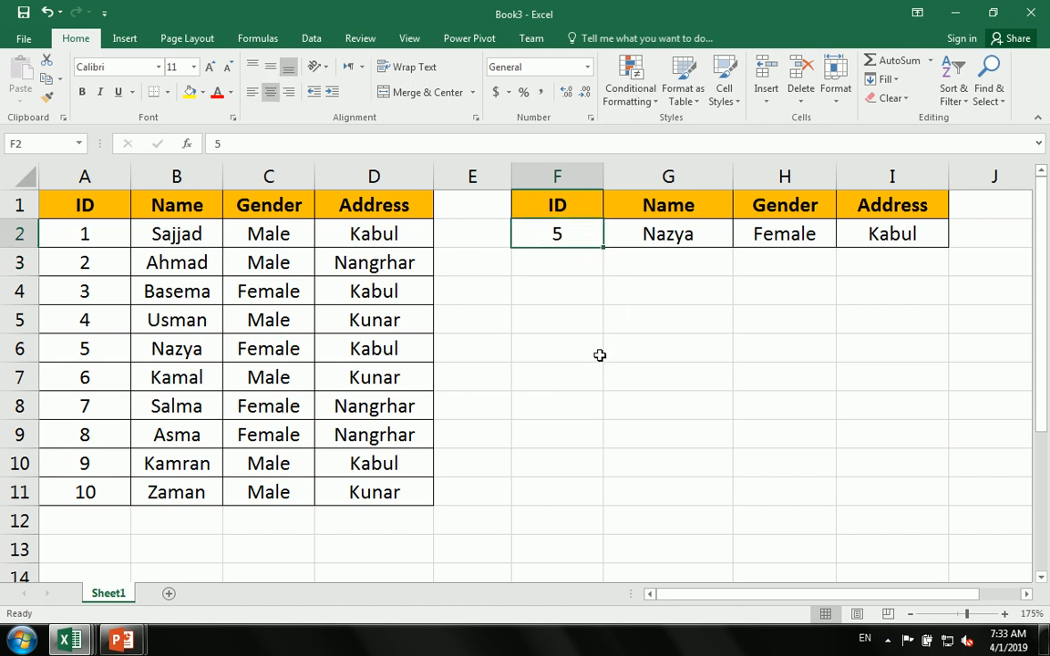
text(40)
key(Return)
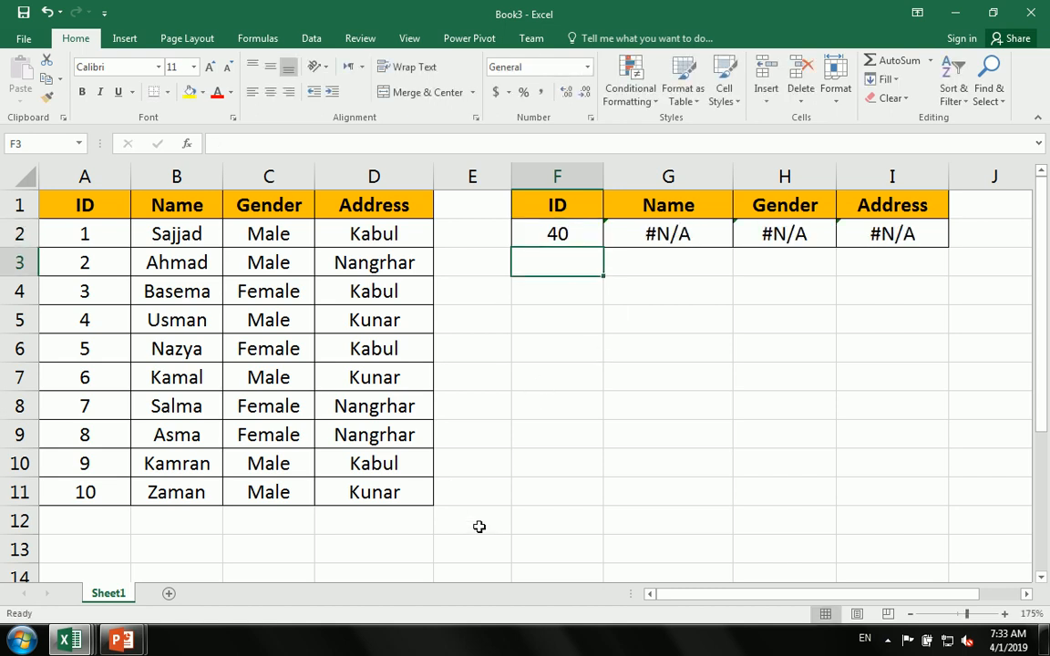
Look up ID 1 in F2 again, and clear the ID cell
click(560, 232)
text(1)
key(Return)
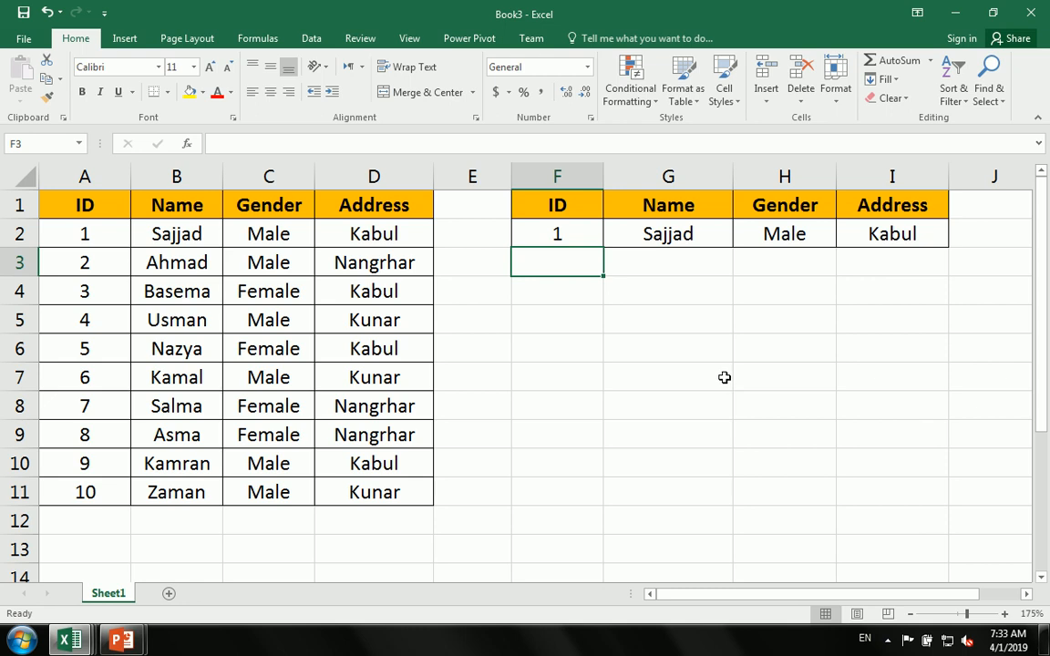
click(660, 237)
click(698, 347)
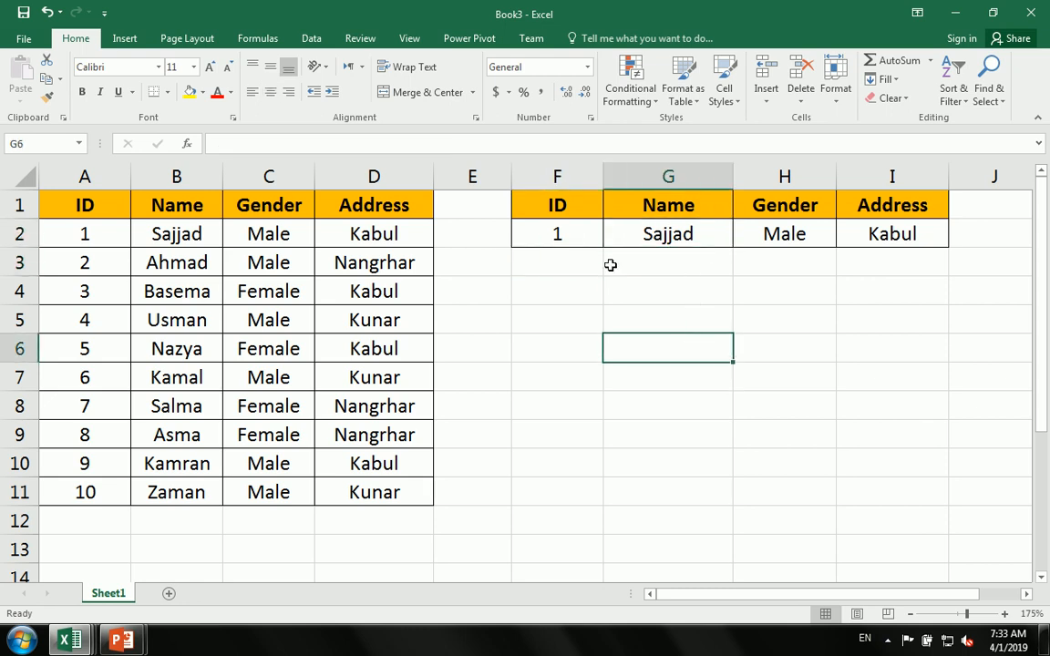
click(567, 238)
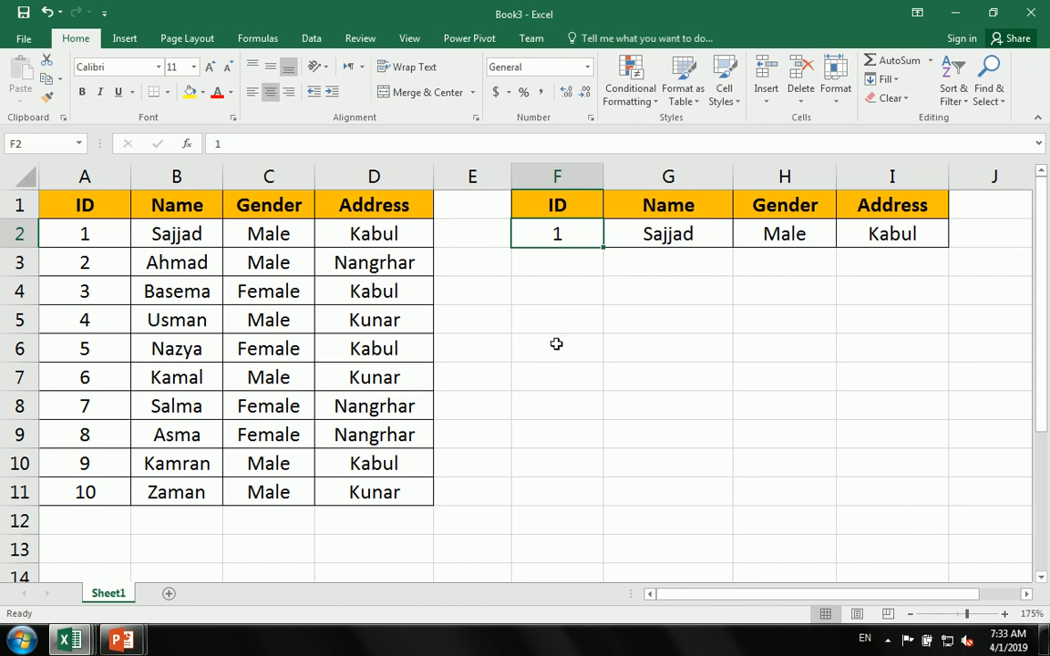
key(Delete)
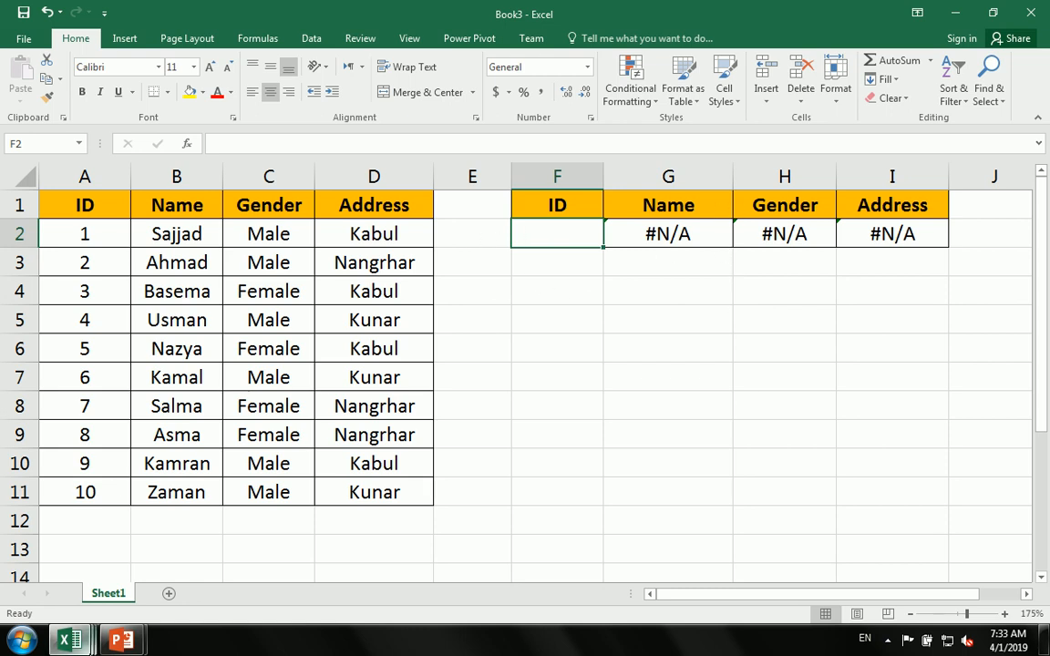
View the function list slide in PowerPoint and return to the Book3 workbook in Excel
click(206, 518)
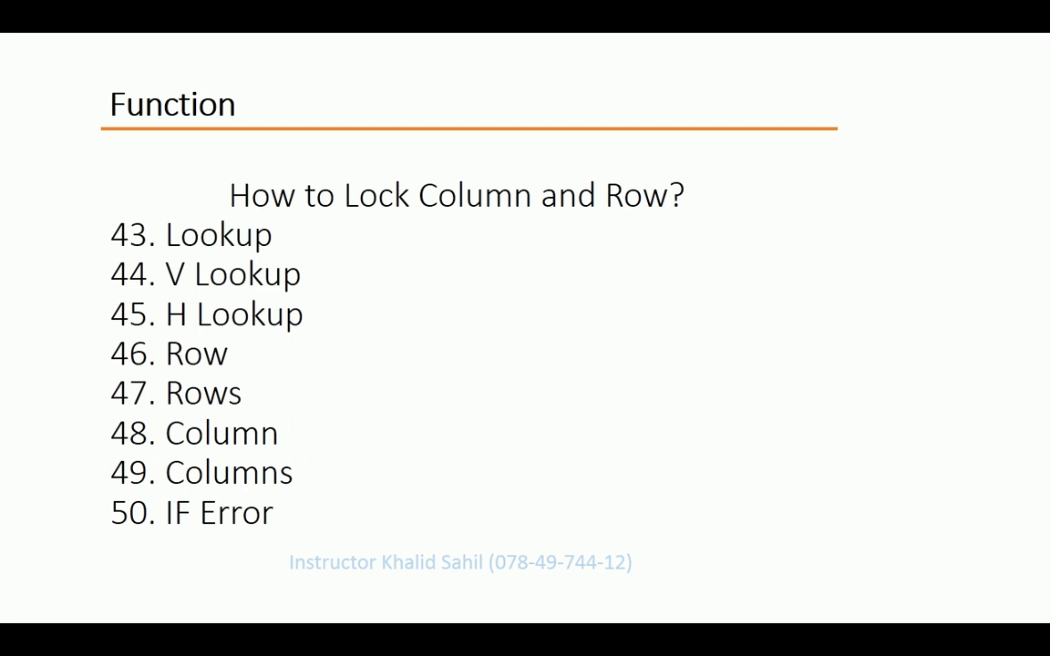
key(super)
click(74, 638)
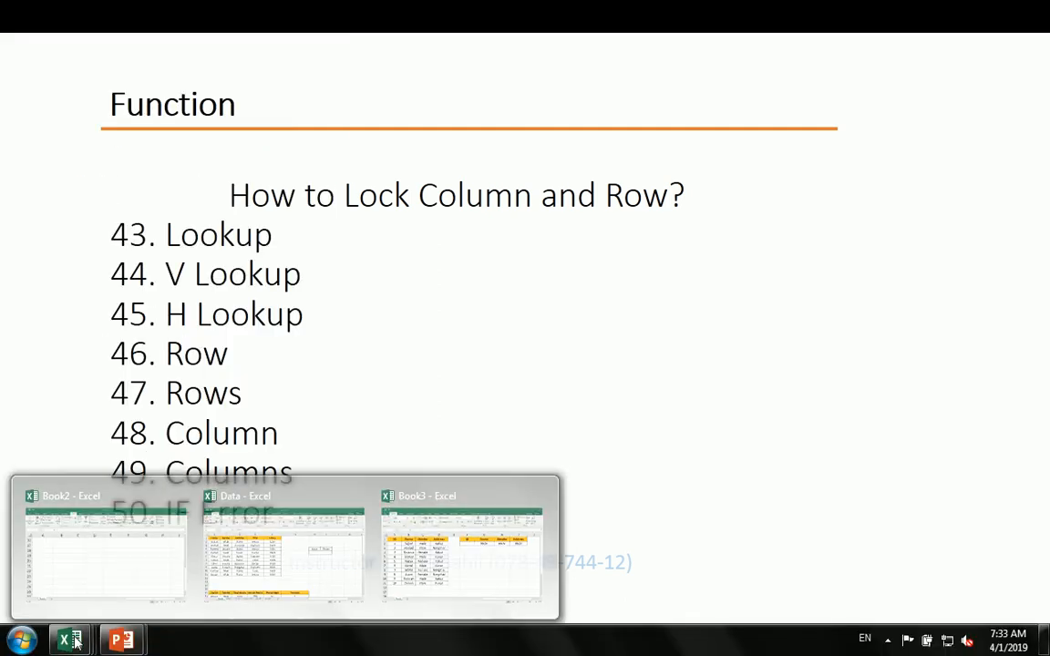
click(438, 572)
click(571, 303)
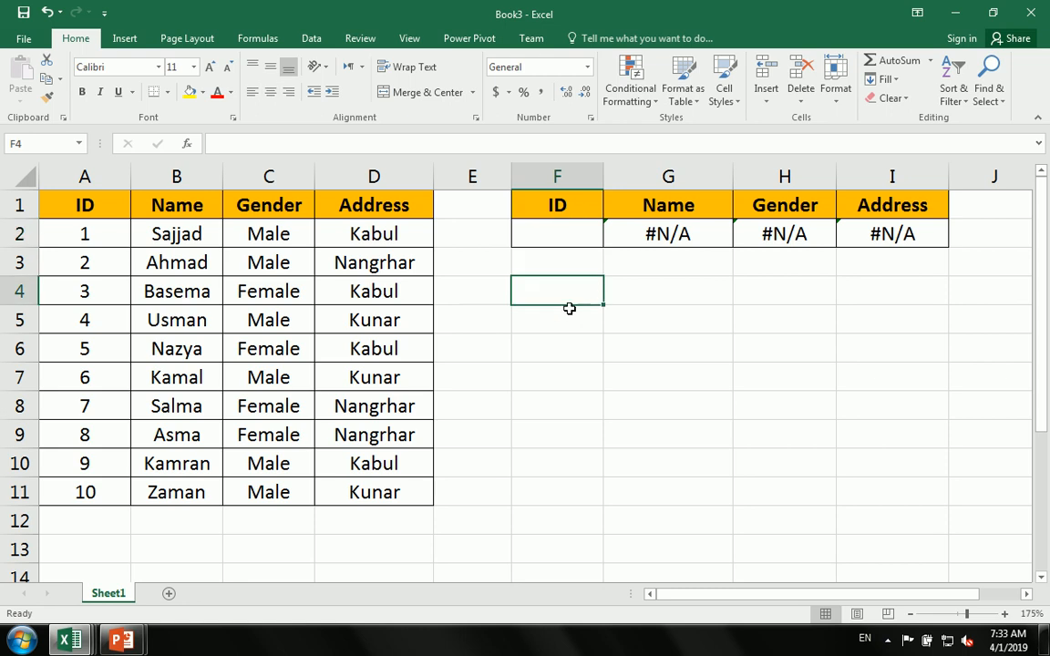
Wrap the VLOOKUP formula in G2 in IFERROR with an empty string "" as the error value
double_click(659, 235)
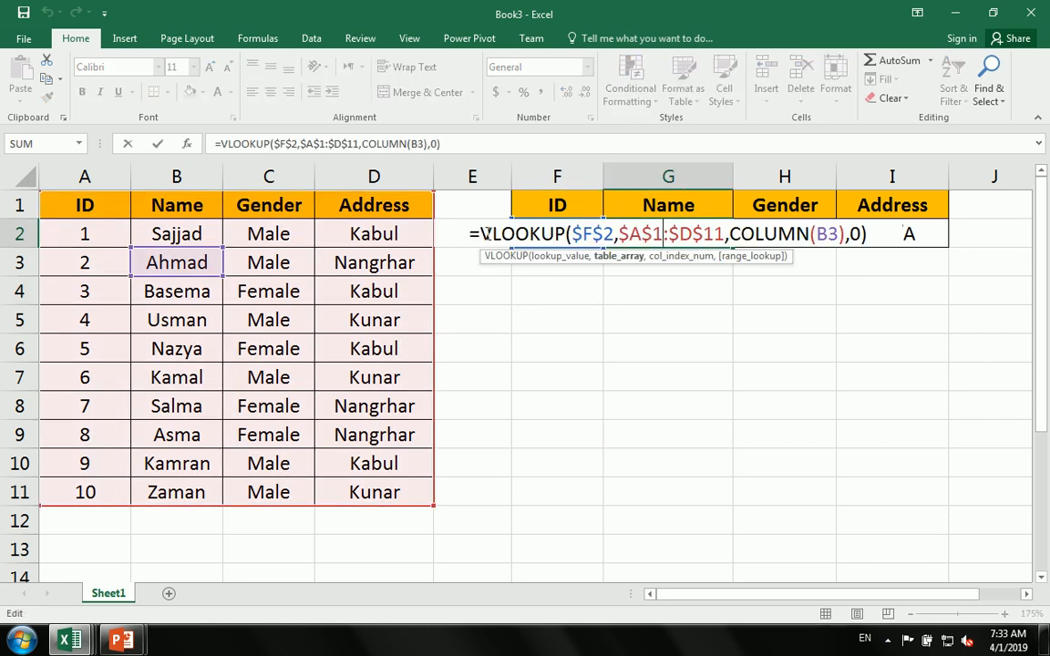
click(481, 235)
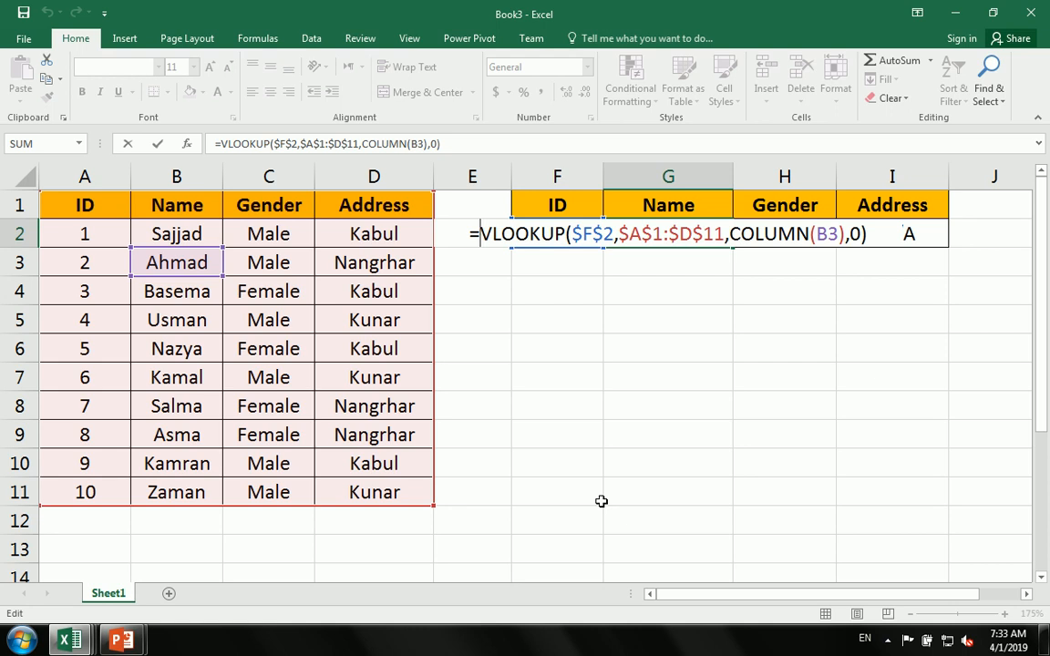
text(if)
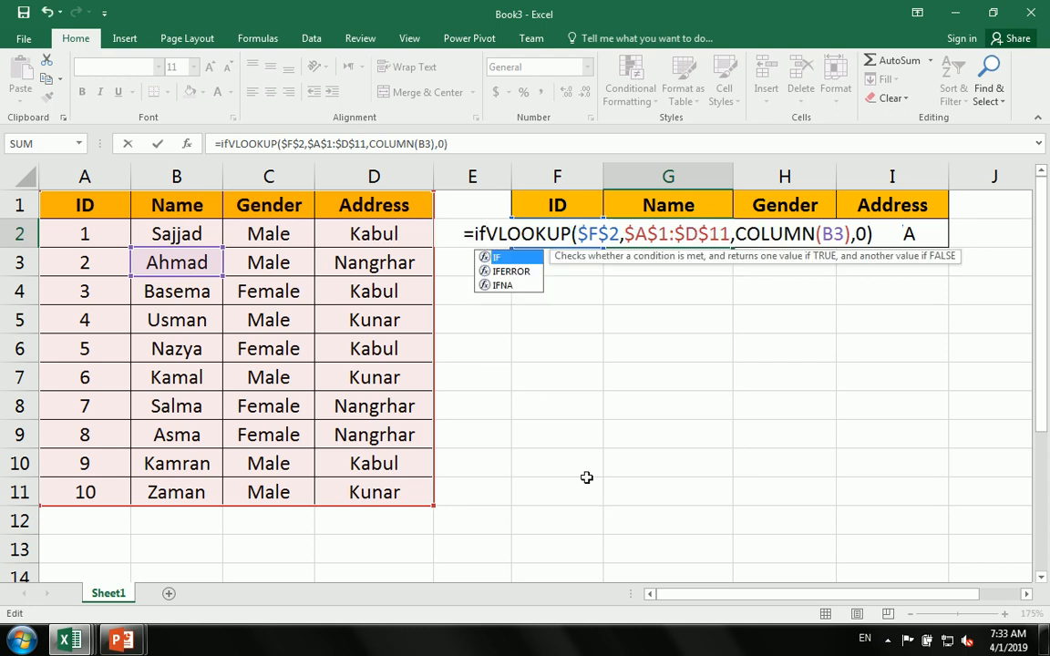
key(Down)
key(Tab)
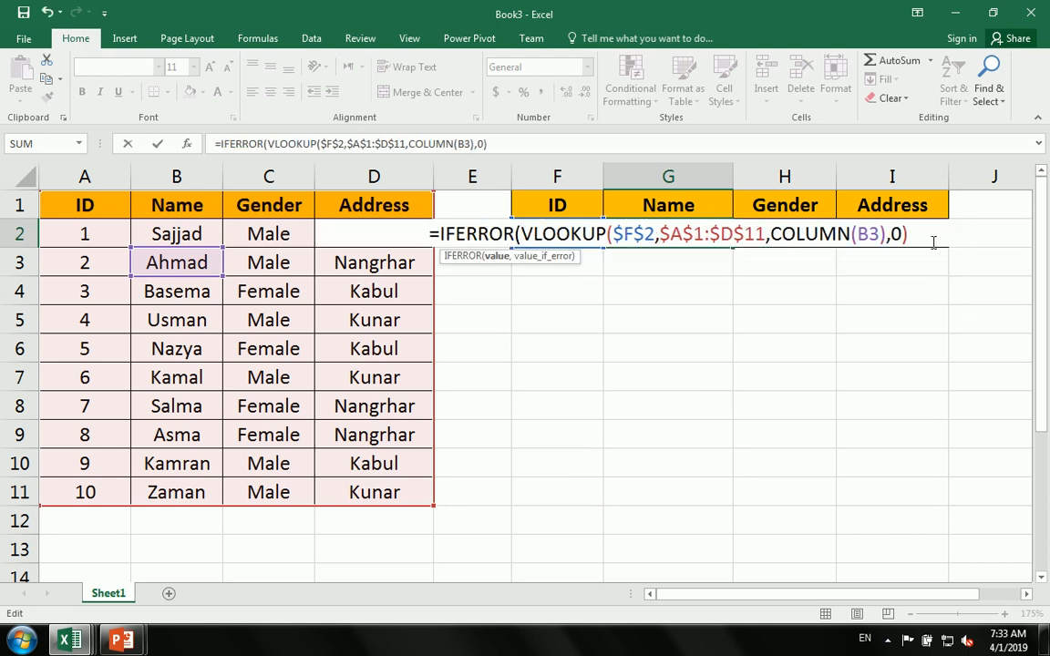
text(,"")
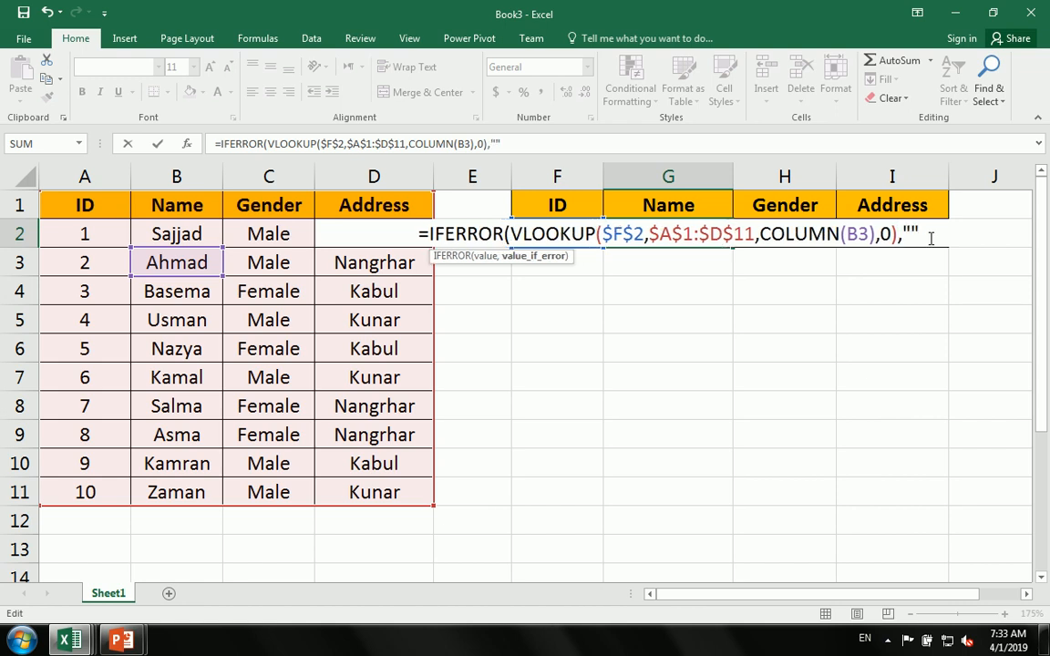
text())
key(Return)
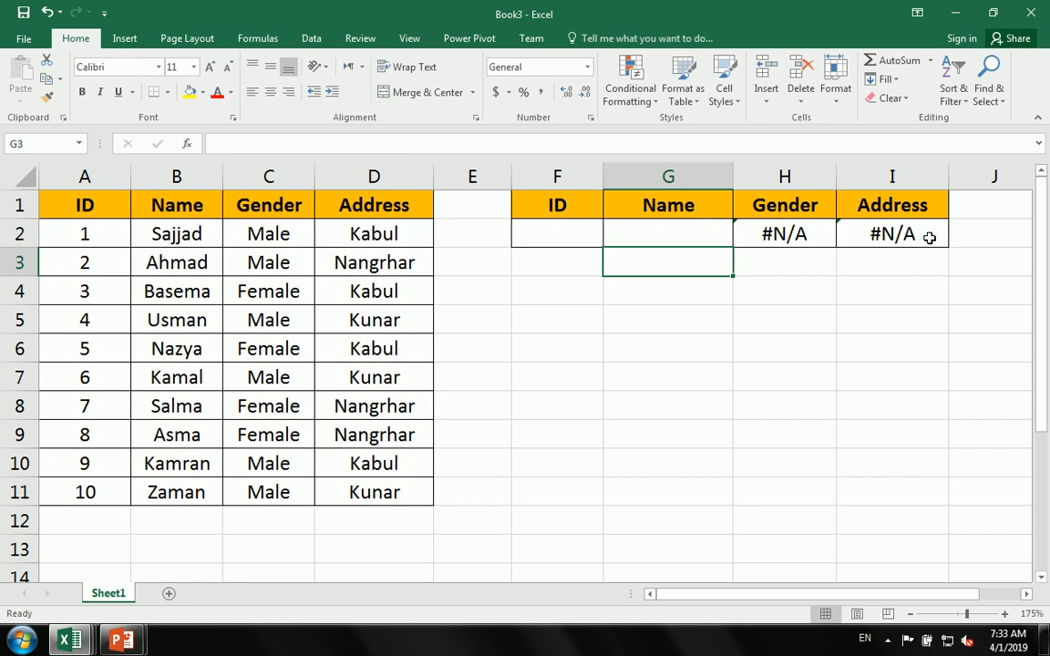
Fill the IFERROR formula from G2 across to H2 and I2, and test it with IDs 1 and 2
click(726, 239)
drag(733, 247, 911, 242)
click(587, 237)
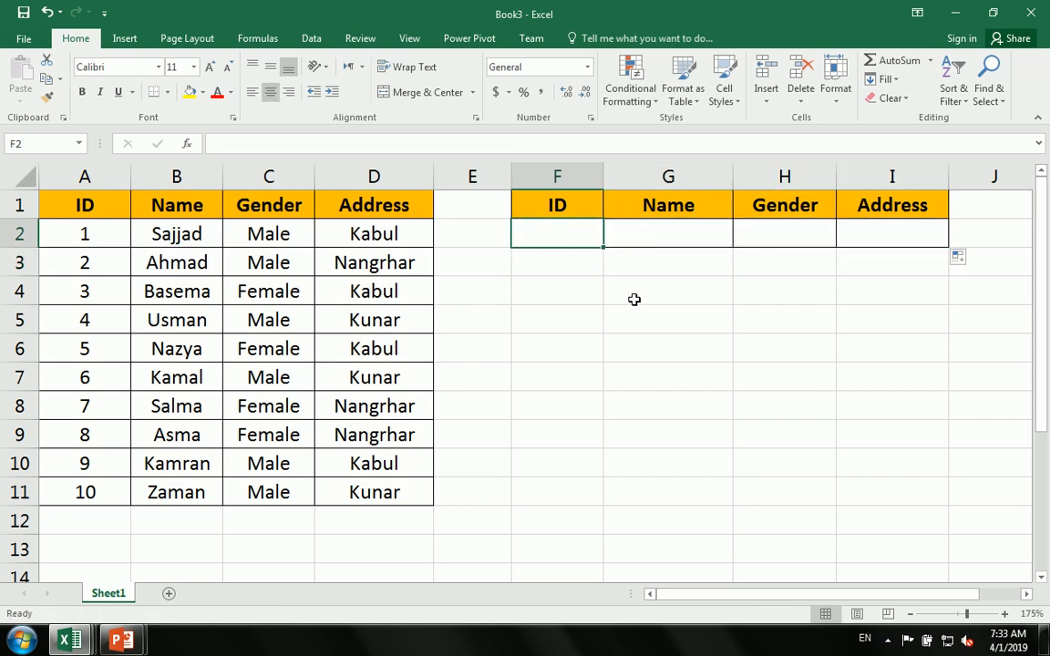
text(1)
key(Return)
key(Up)
text(2)
key(Return)
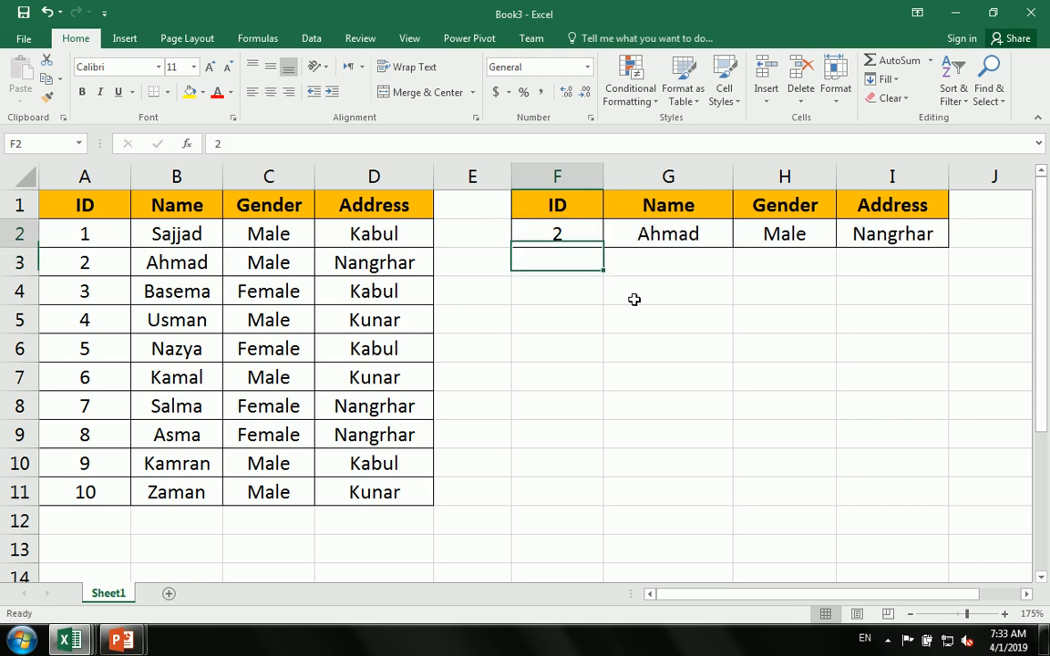
Test the IFERROR lookup row with the nonexistent ID 150 in F2, and clear the cell
key(Up)
key(Delete)
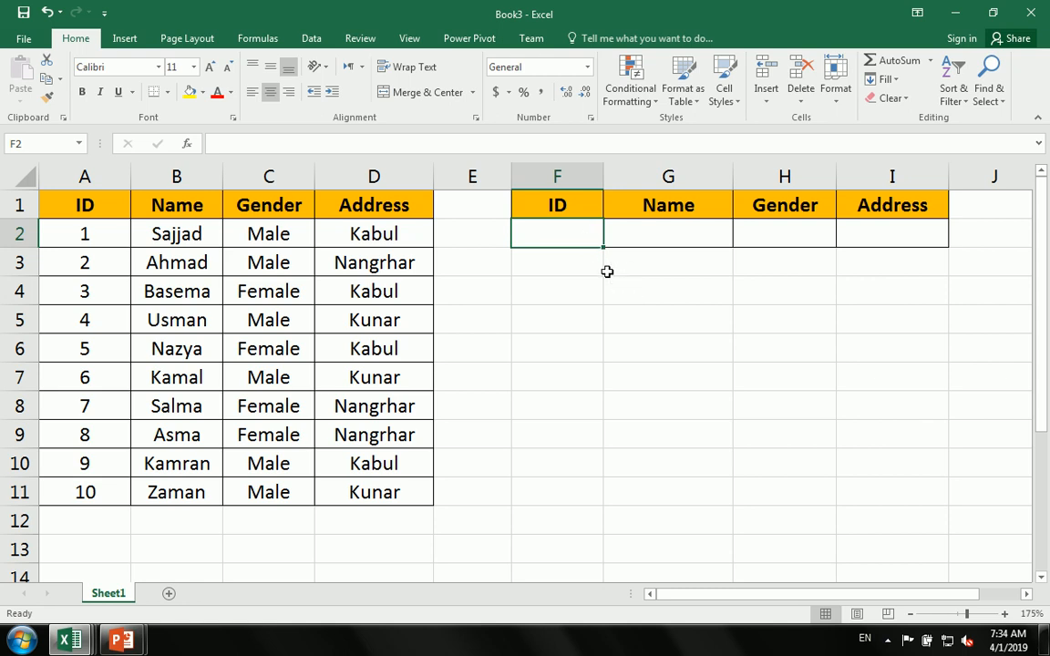
text(150)
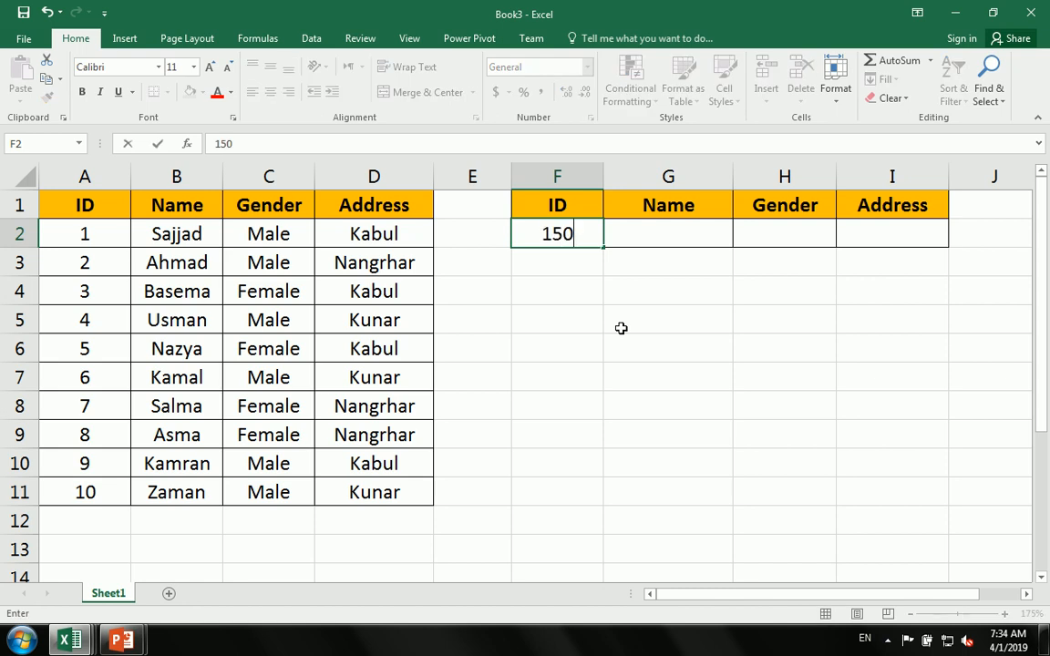
key(Return)
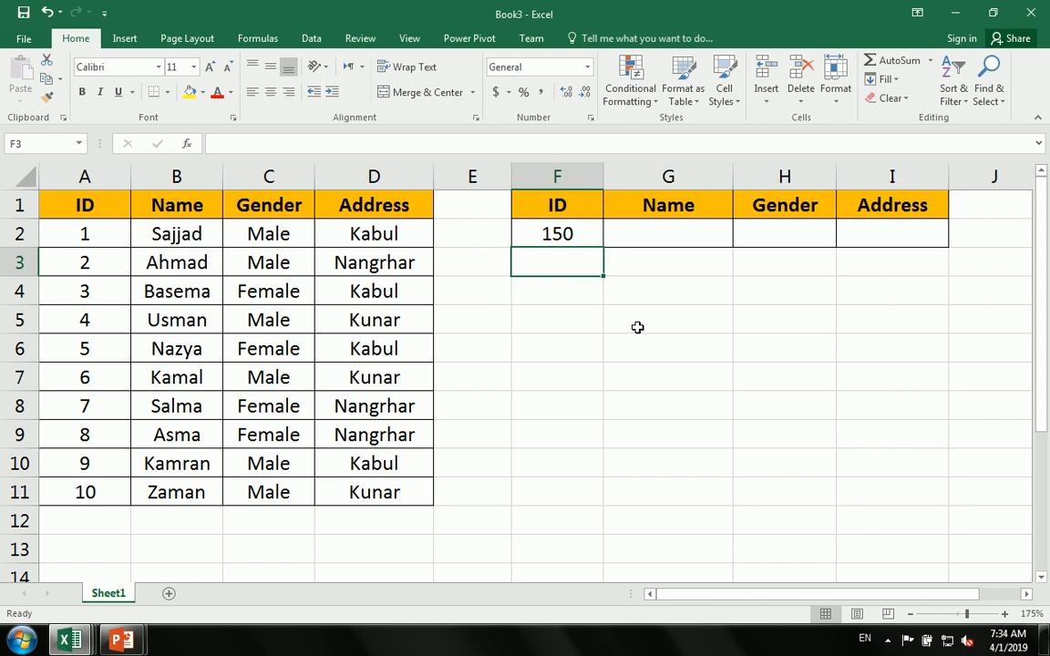
click(550, 234)
key(Delete)
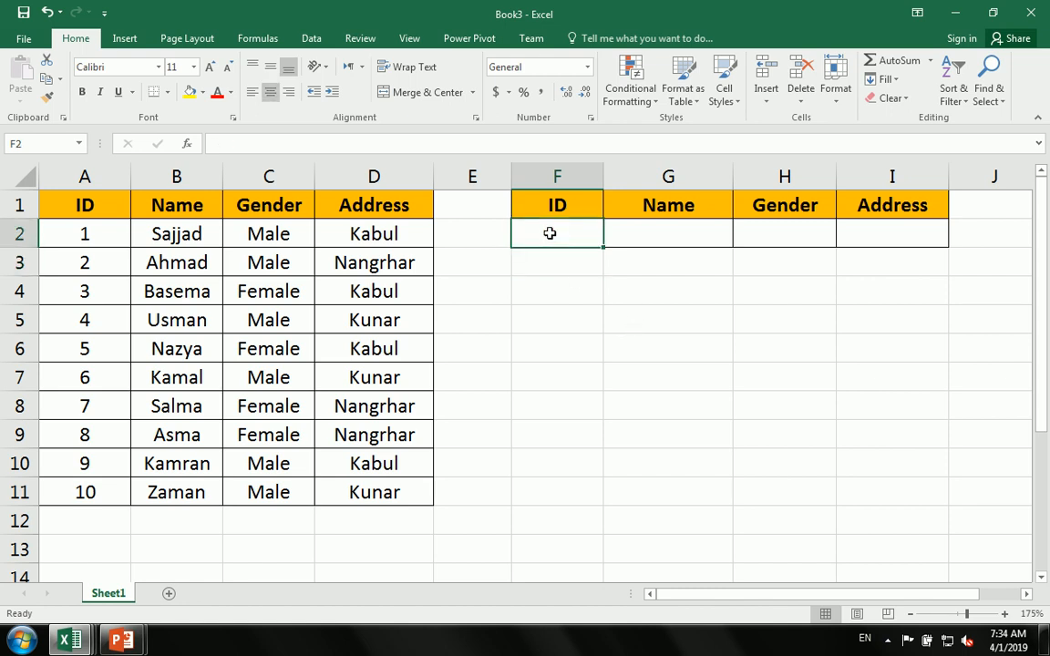
Examine the value and value_if_error arguments of the IFERROR formula in G2, leaving the formula as it is
click(607, 230)
double_click(607, 230)
drag(436, 233, 492, 234)
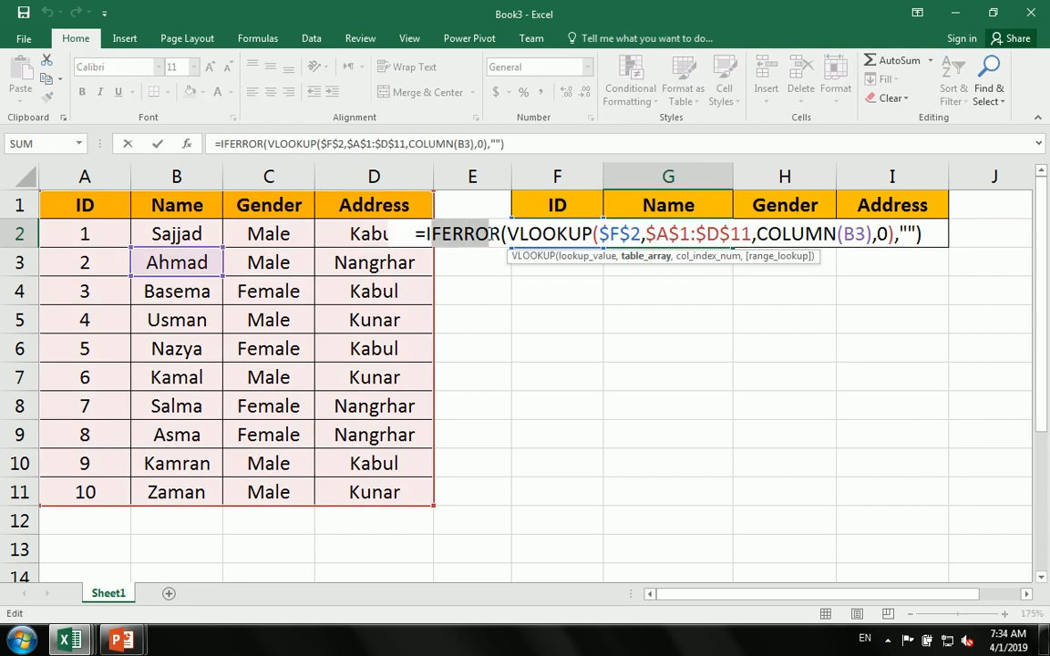
click(428, 234)
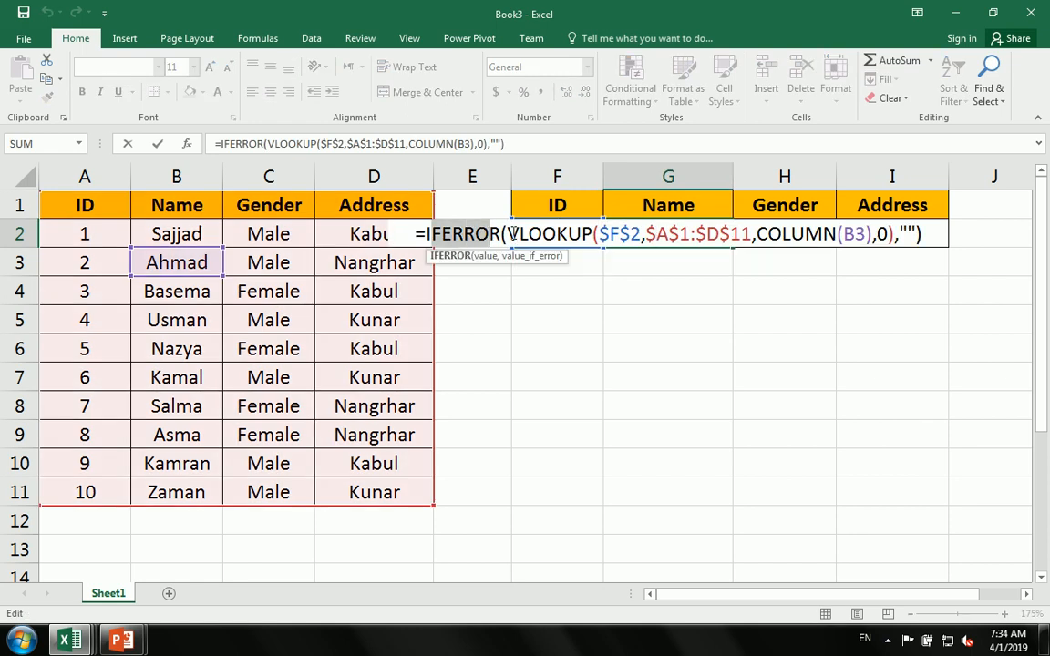
click(900, 234)
drag(900, 234, 915, 234)
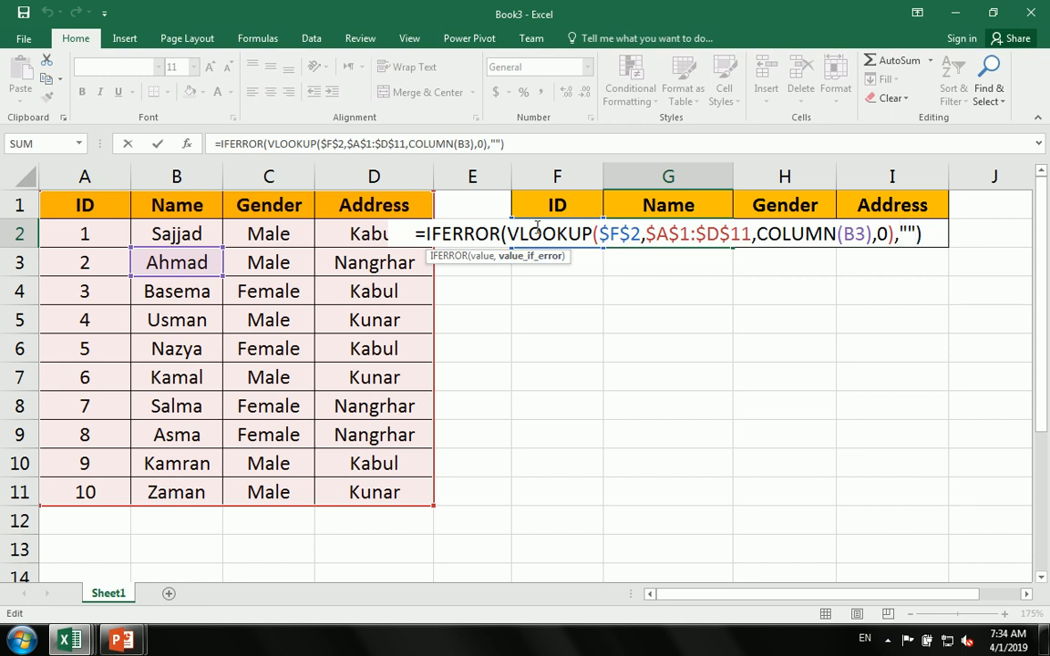
drag(522, 235, 762, 239)
click(762, 239)
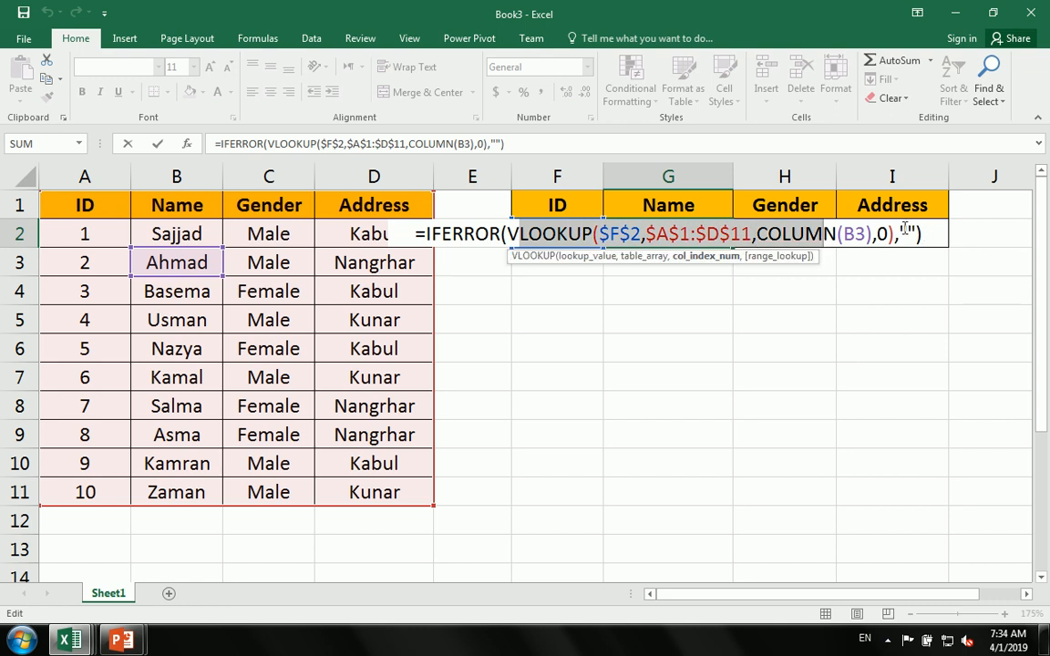
drag(899, 234, 927, 229)
key(Escape)
click(574, 241)
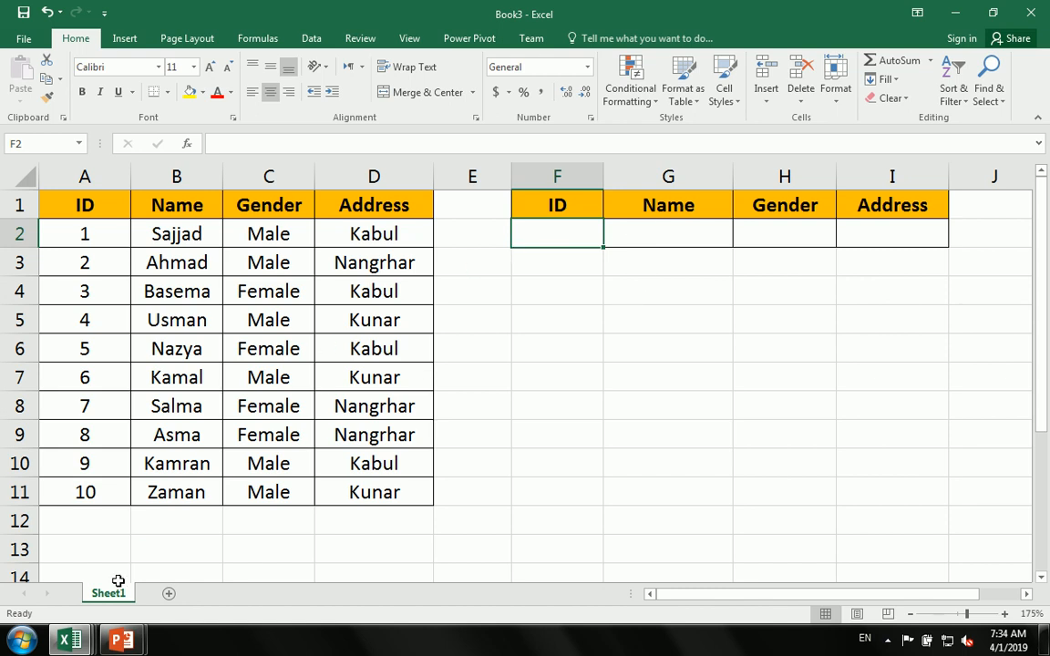
Review the Function slide listing Lookup through IF Error in PowerPoint, and switch back to the Excel workbook
click(121, 640)
click(209, 574)
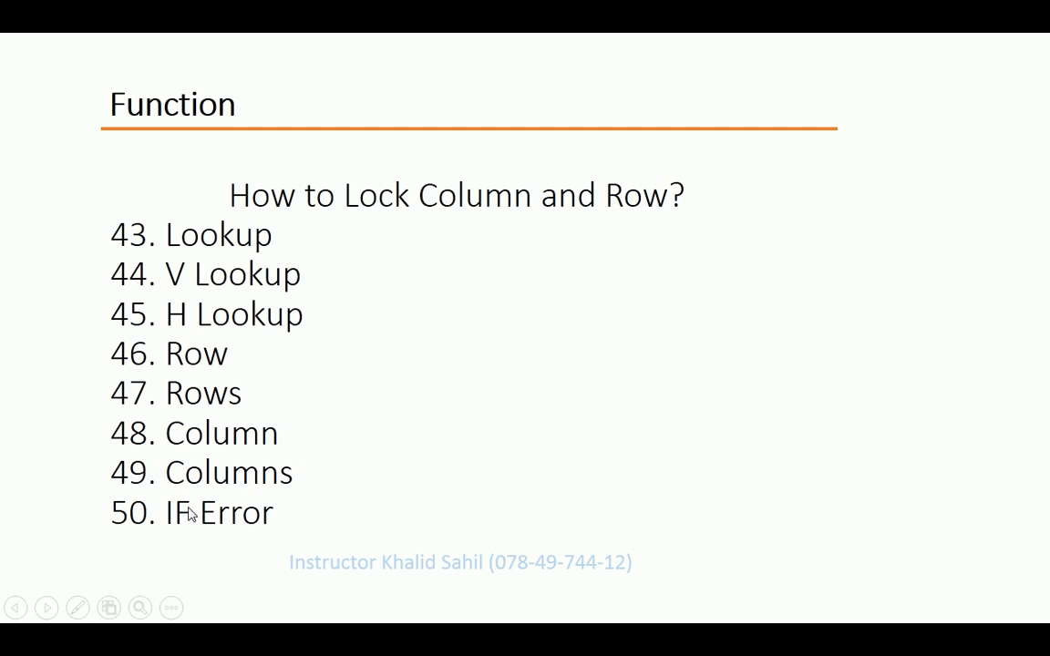
key(alt+Tab)
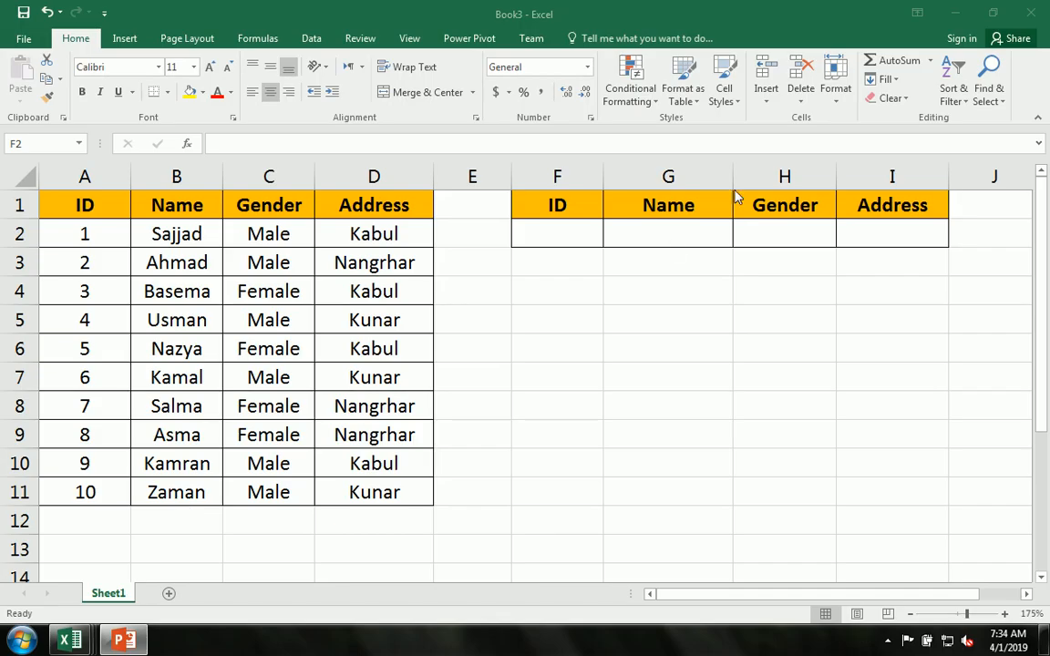